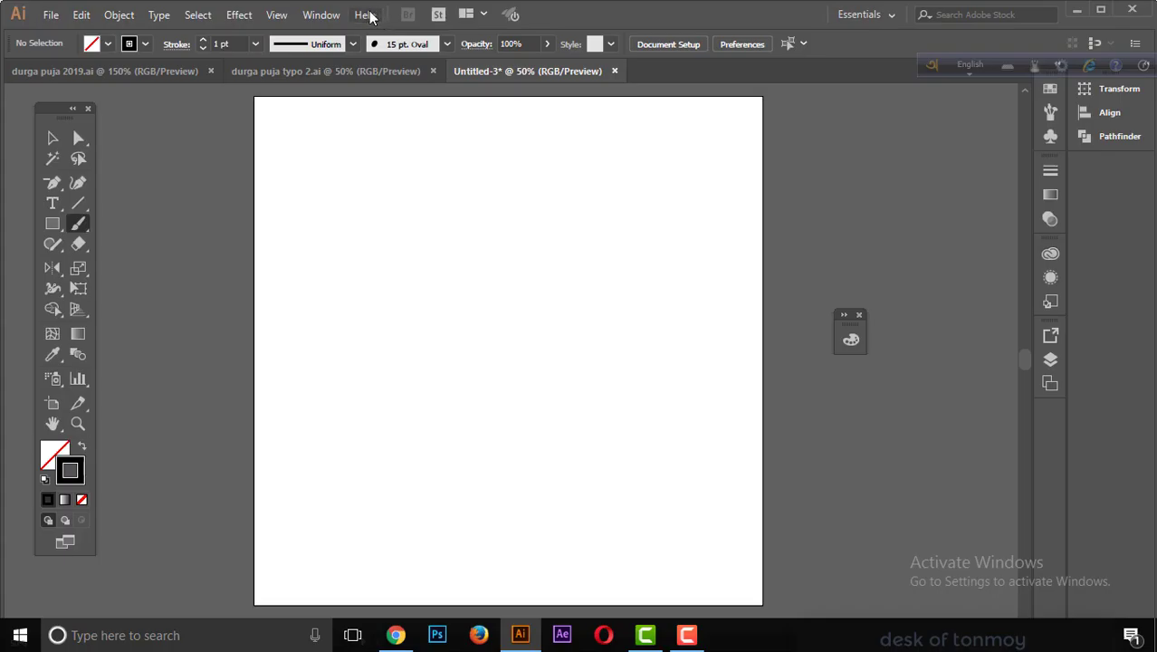
- From the Brushes panel, set the 15 pt. Oval brush to Angle 57°, Roundness 72%, Size 8 pt
click(322, 14)
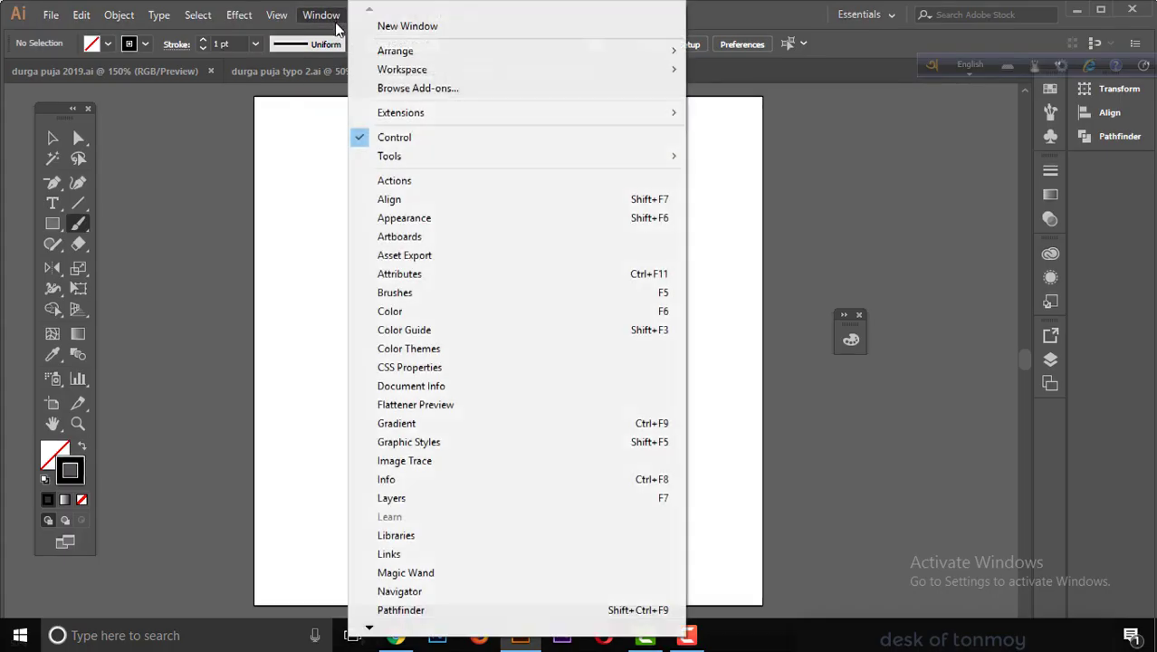
click(421, 299)
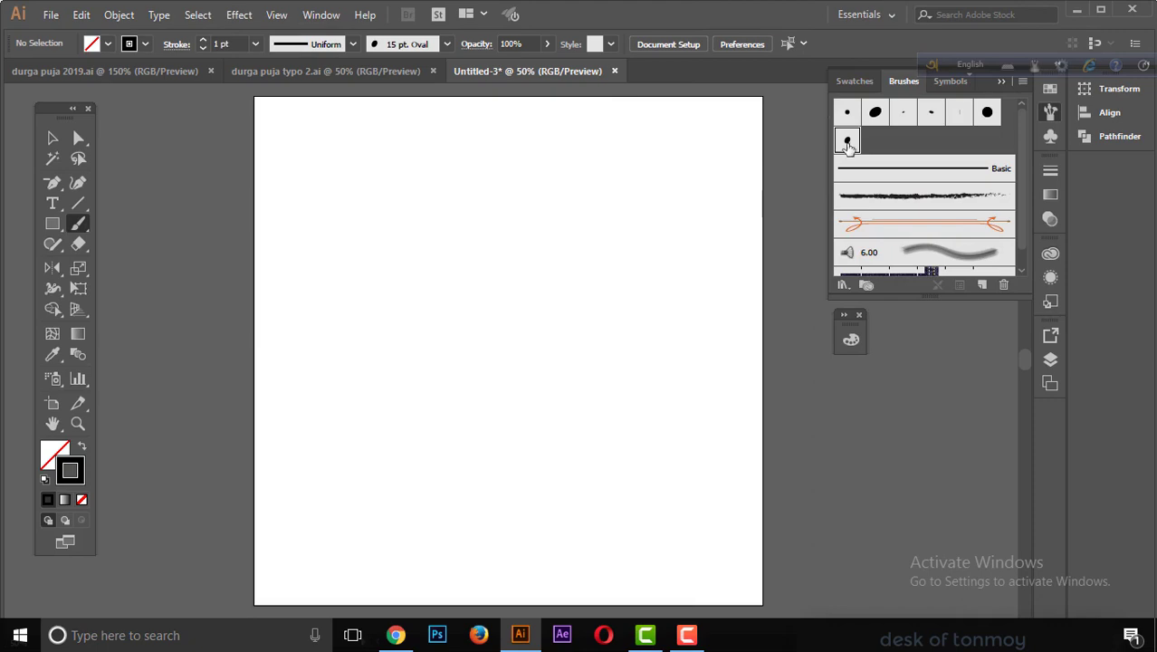
double_click(848, 142)
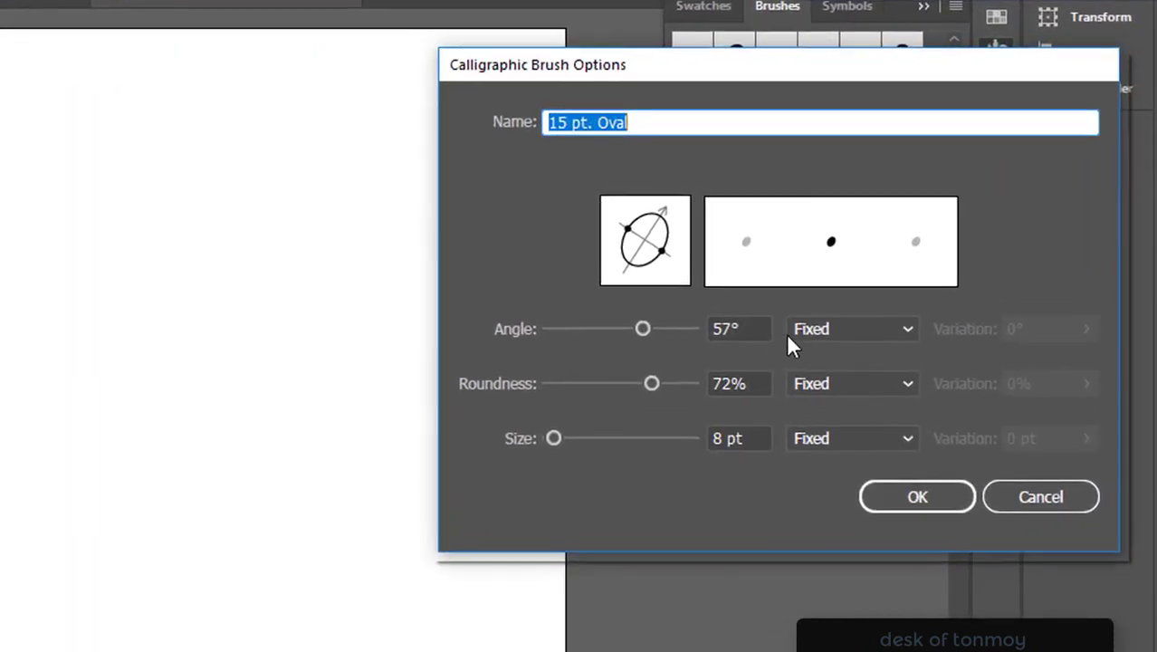
click(883, 486)
- Draw two test strokes on the artboard, then undo them
drag(152, 388, 186, 360)
drag(216, 324, 258, 310)
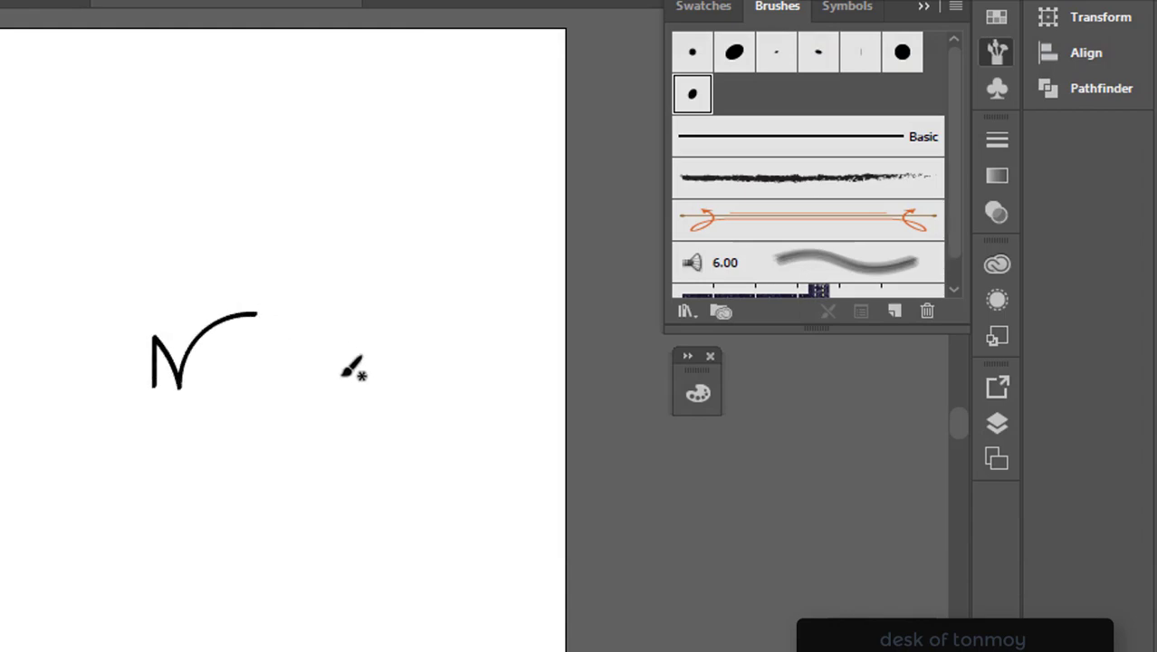
key(ctrl+z)
key(ctrl+z)
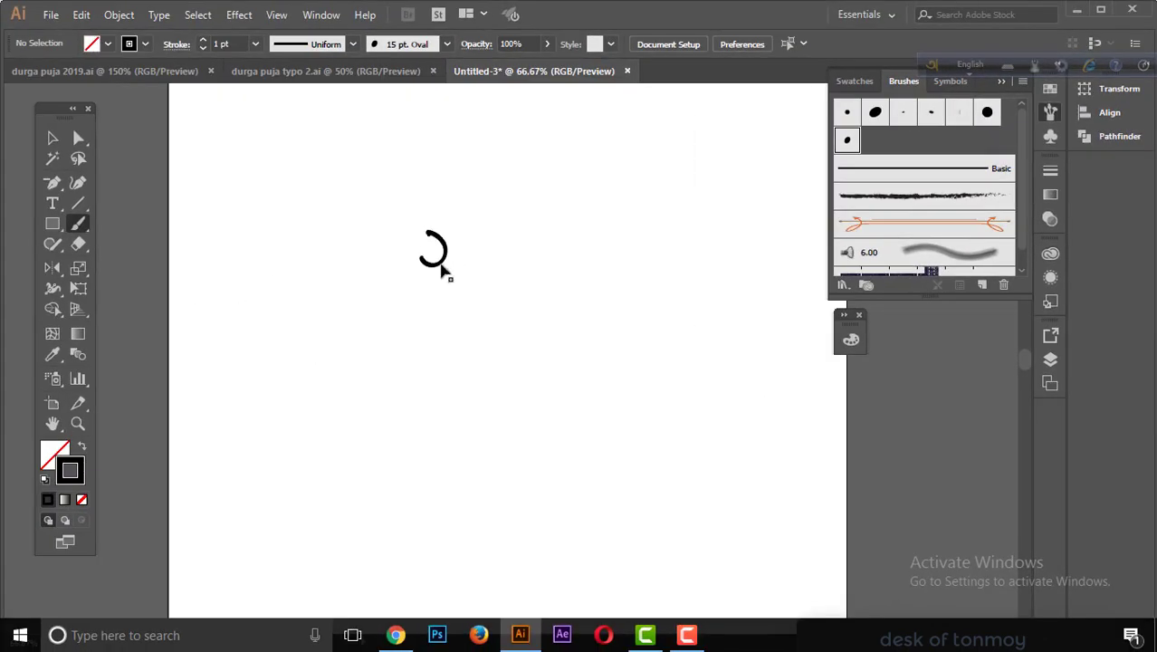
key(ctrl+z)
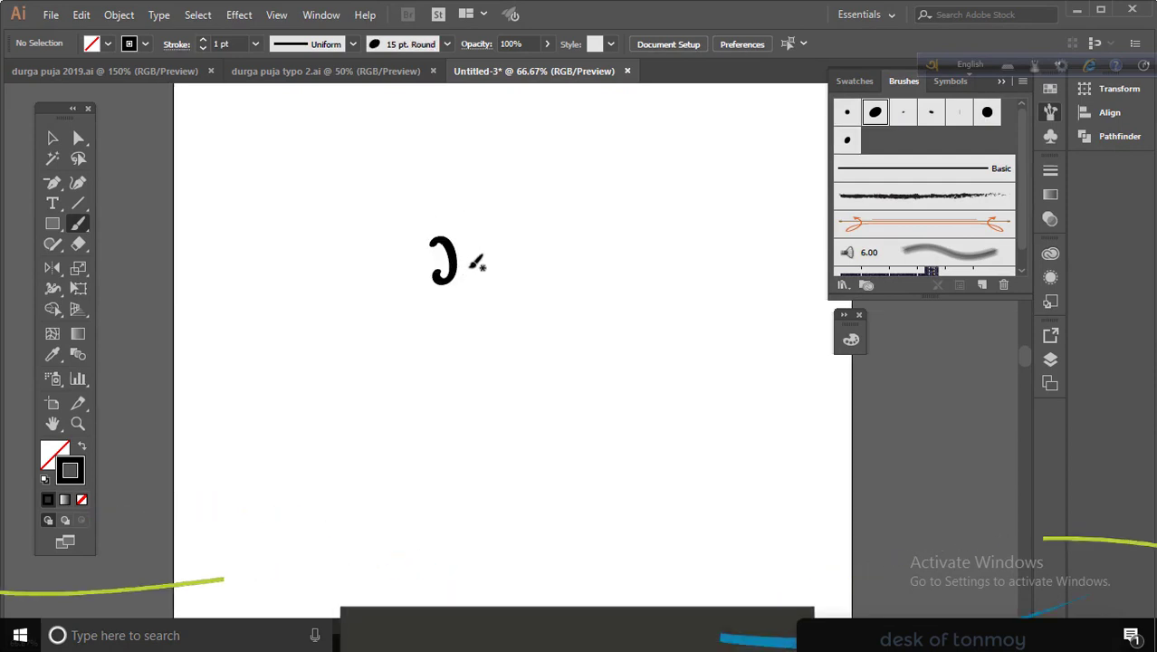
- Letter the opening strokes of শারদীয় and try out arches over the word
drag(472, 272, 493, 296)
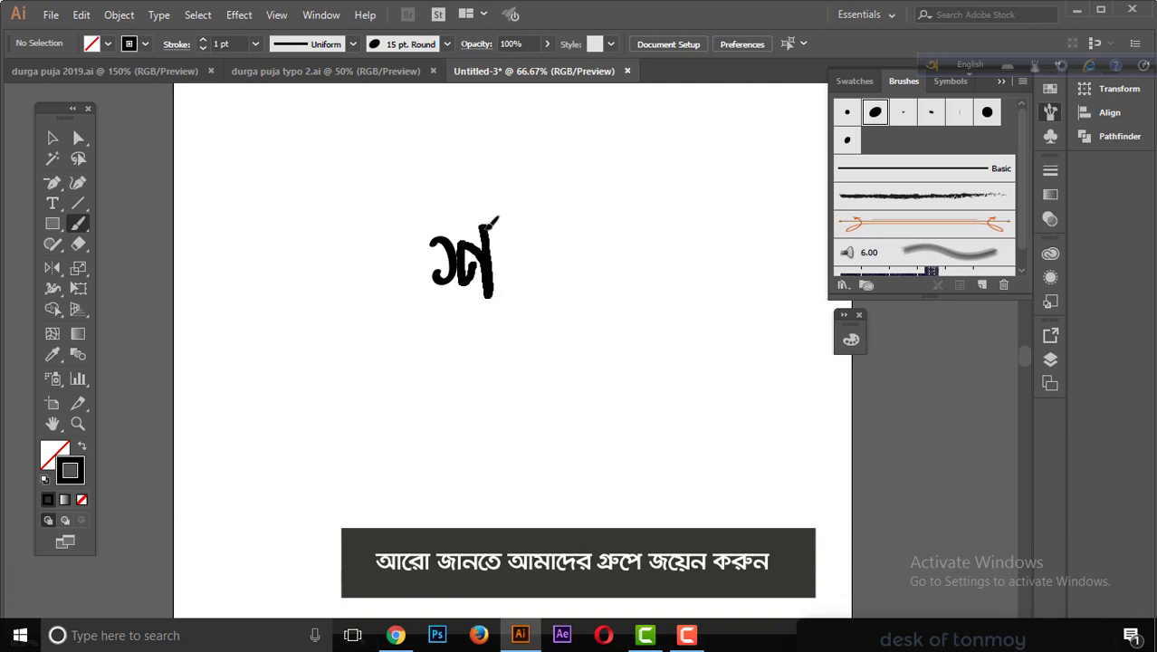
mouse_move(493, 220)
mouse_down()
mouse_move(548, 286)
mouse_move(523, 295)
mouse_move(595, 304)
mouse_up()
key(ctrl+z)
mouse_move(602, 199)
mouse_down()
mouse_move(543, 230)
mouse_move(597, 291)
mouse_up()
key(ctrl+z)
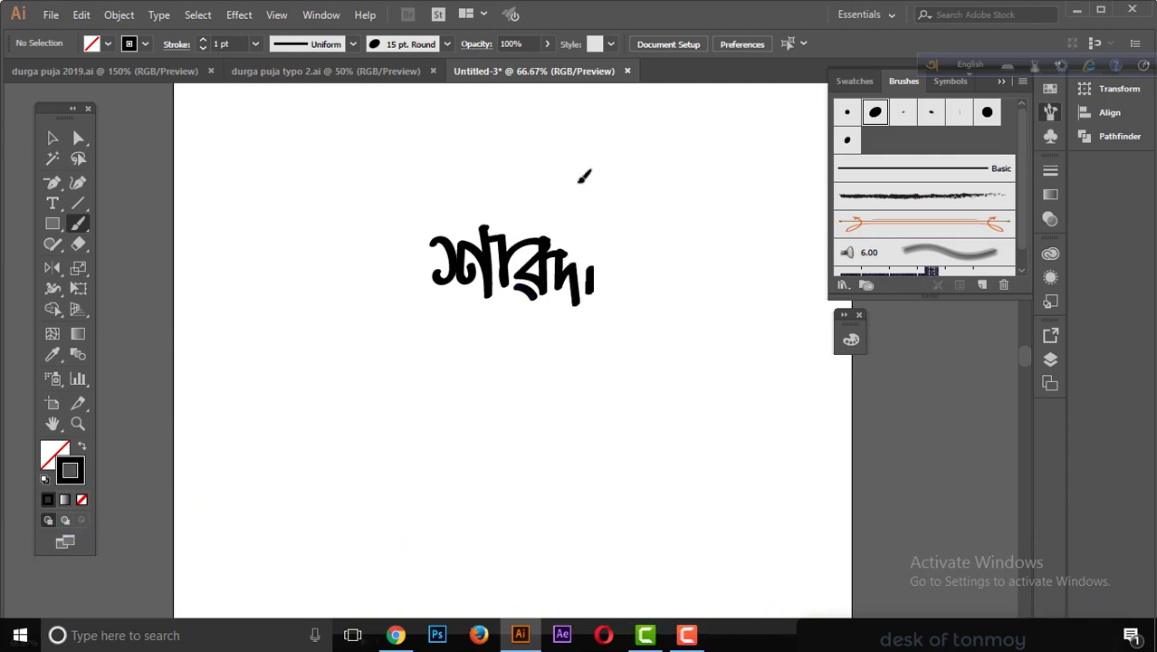
mouse_move(583, 181)
mouse_down()
mouse_move(453, 186)
mouse_move(609, 259)
mouse_move(434, 186)
mouse_move(606, 291)
mouse_move(506, 197)
mouse_move(593, 256)
mouse_move(672, 261)
mouse_up()
key(ctrl+z)
- Finish শারদীয় with a final letter and curled tail, then deselect
key(ctrl+z)
key(ctrl+z)
key(ctrl+z)
key(ctrl+z)
mouse_move(605, 247)
mouse_down()
mouse_move(623, 291)
mouse_move(634, 248)
mouse_move(706, 244)
mouse_up()
key(ctrl+z)
key(ctrl+z)
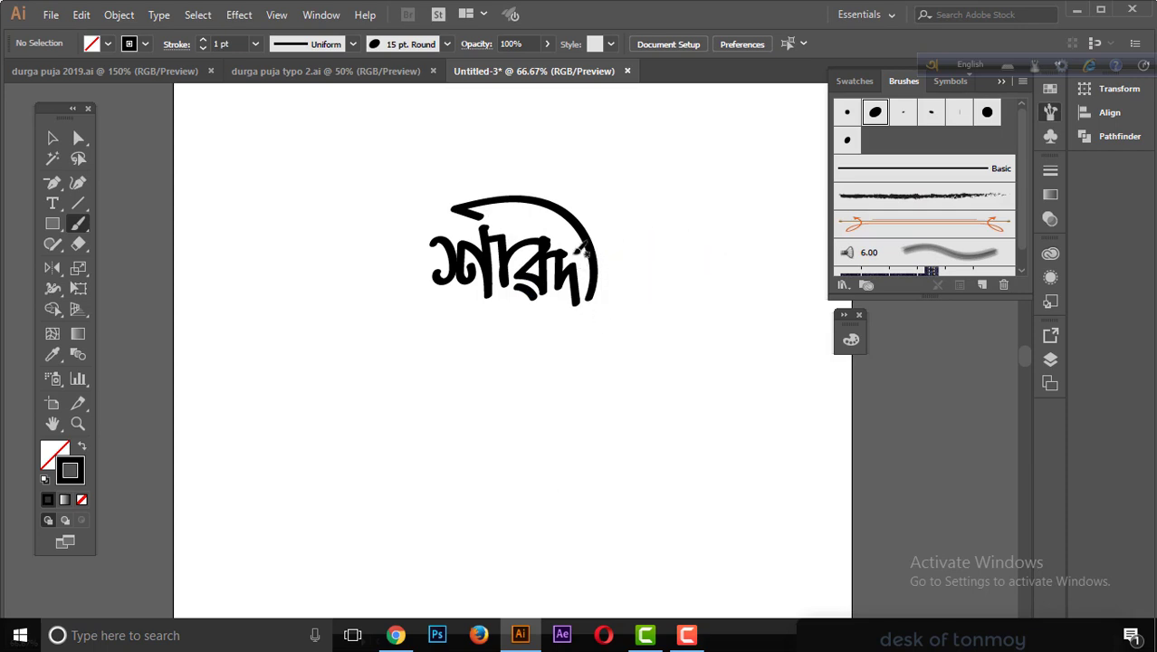
drag(612, 269, 697, 243)
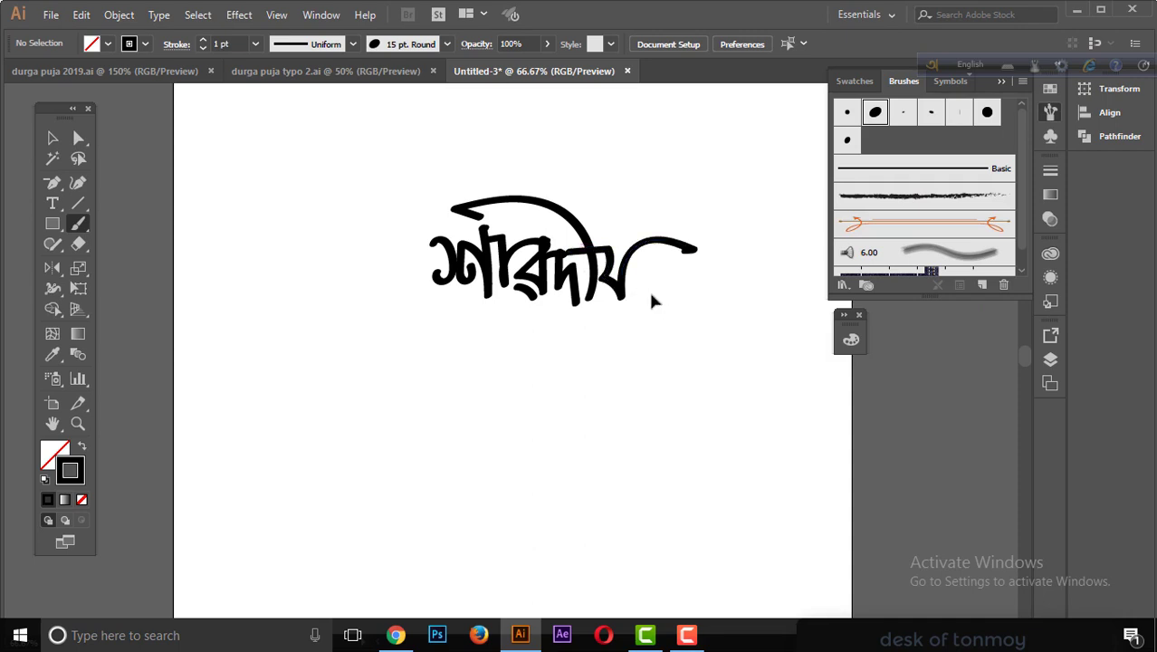
key(ctrl+z)
key(ctrl+z)
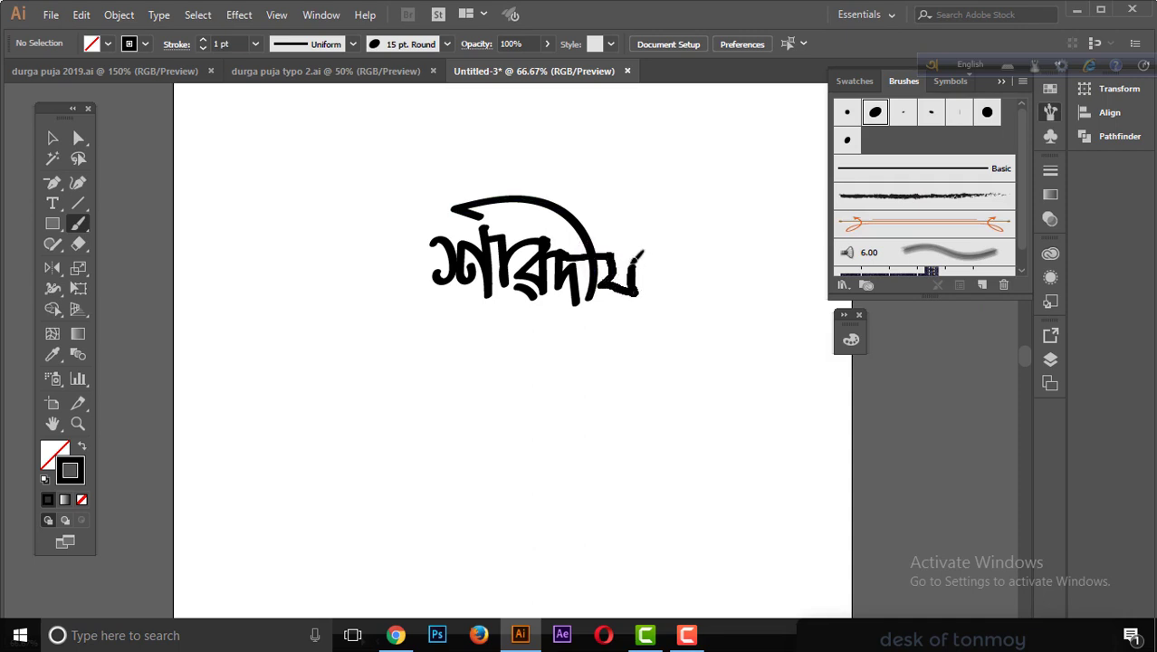
drag(639, 249, 629, 298)
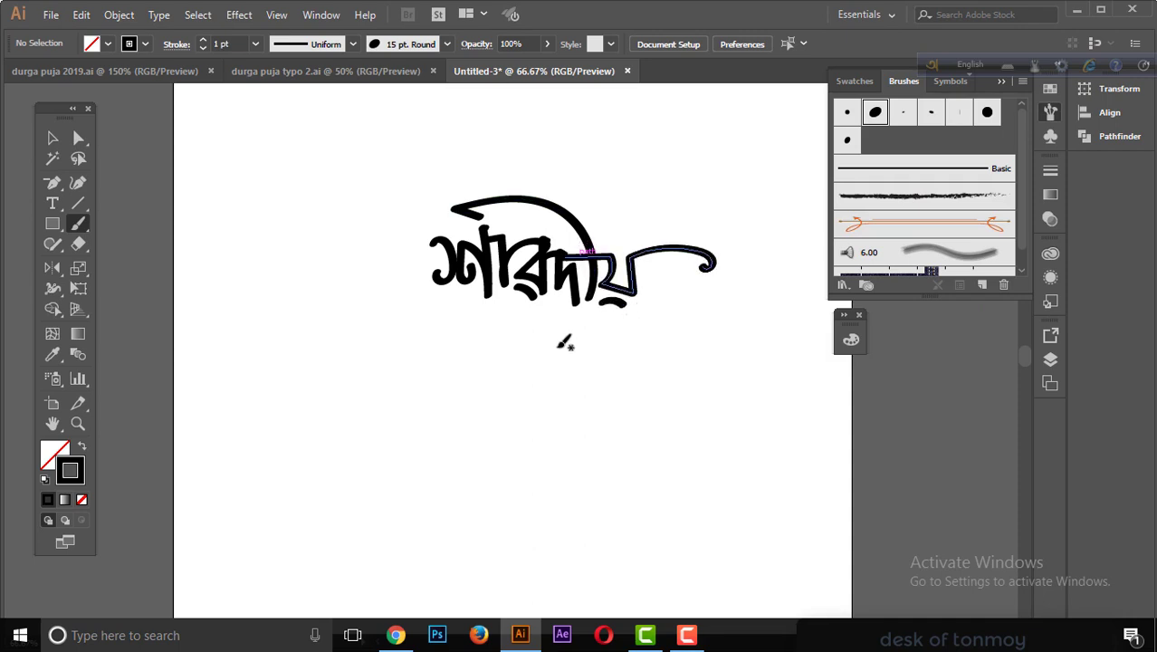
ctrl+click(496, 370)
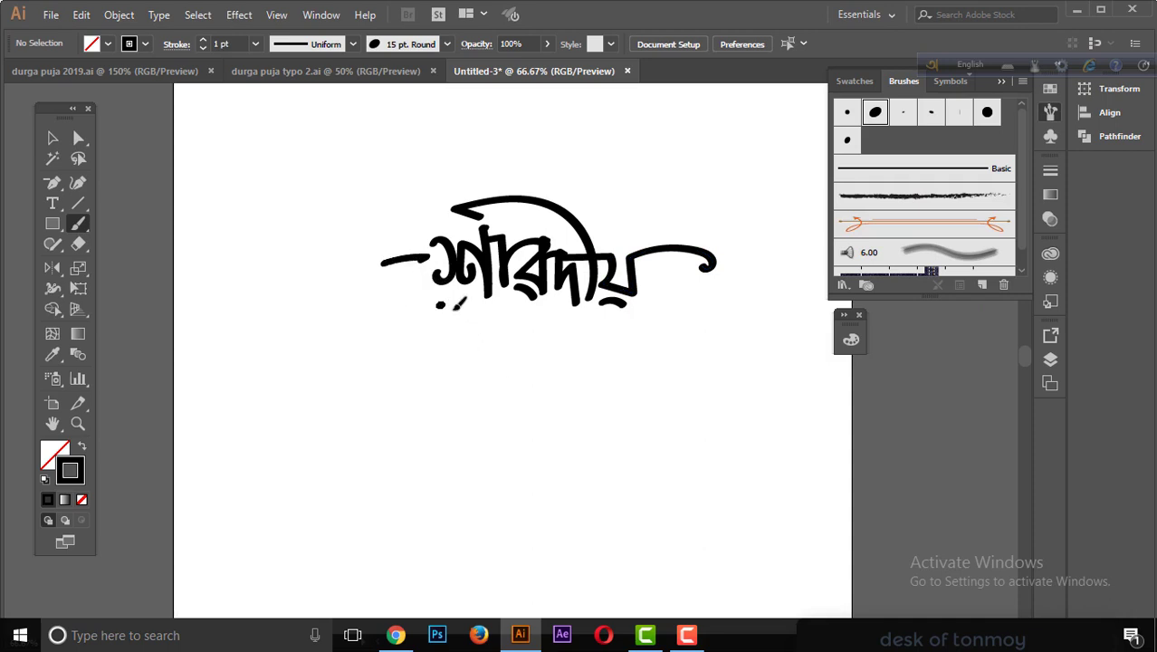
- Add a dash left of the first word and copy its first letter down below
drag(482, 342, 352, 328)
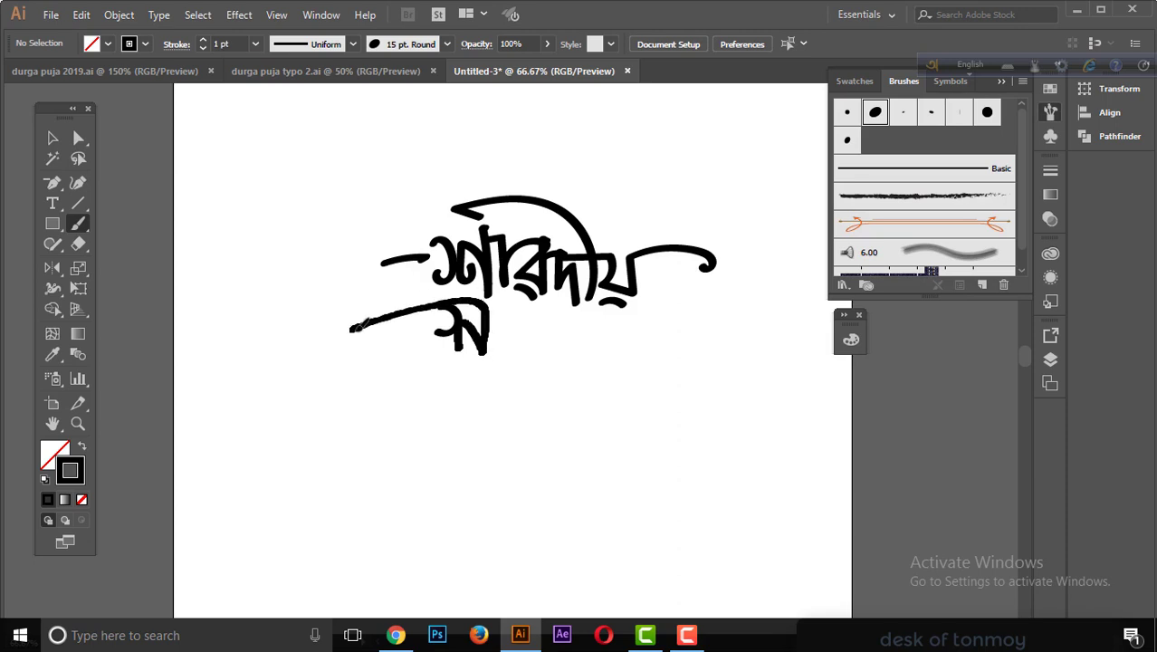
key(ctrl+z)
key(ctrl+z)
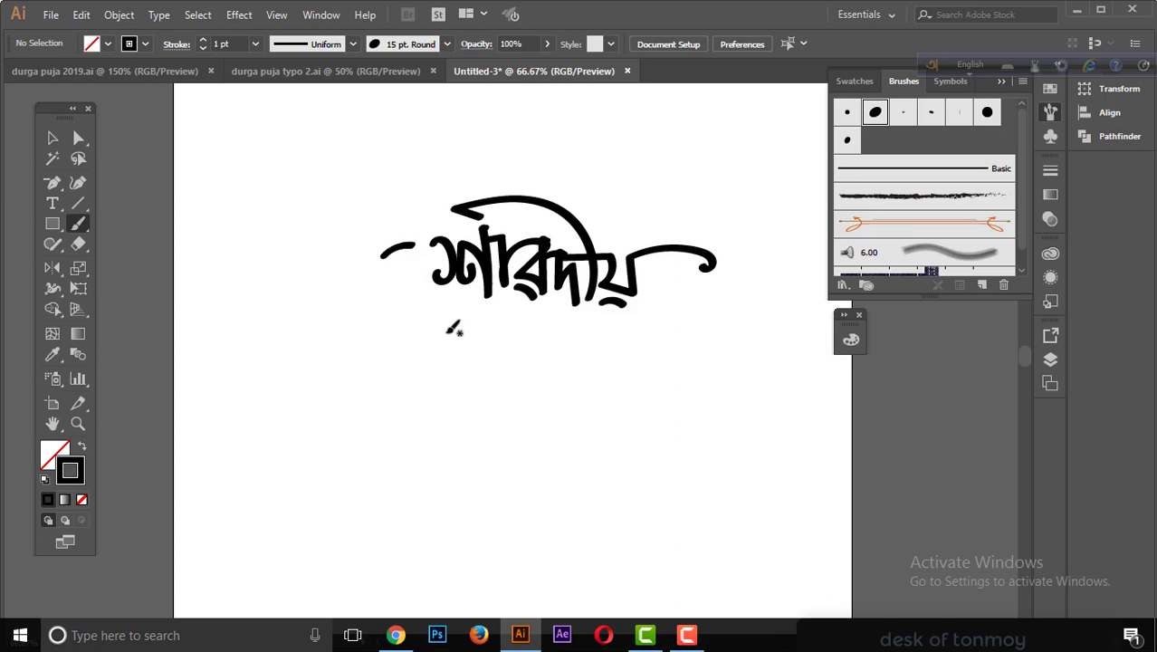
drag(426, 256, 365, 255)
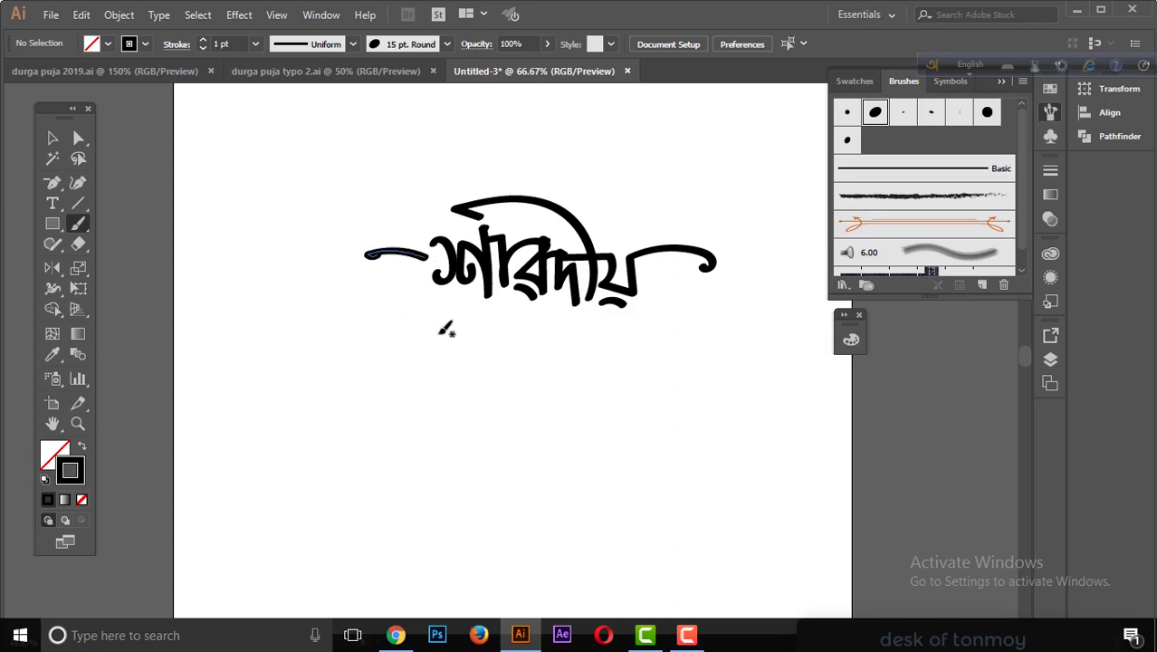
key(v)
mouse_move(466, 306)
mouse_down()
mouse_move(504, 372)
mouse_move(520, 376)
mouse_up()
key(b)
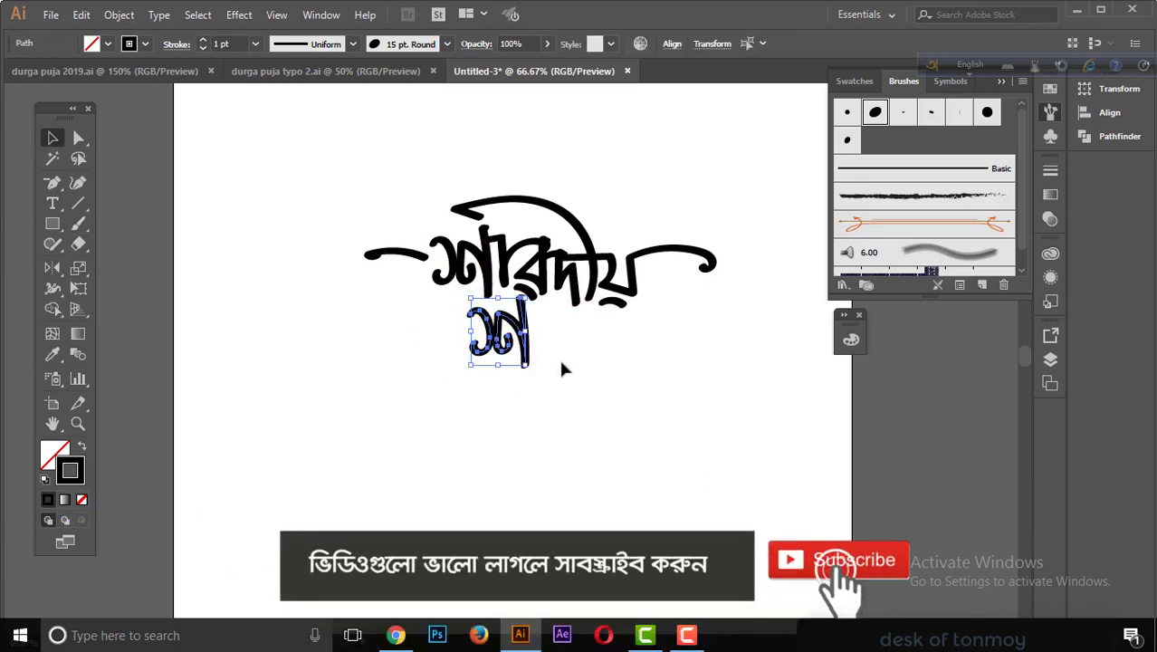
- Draw the first curved letters of শুভেচ্ছা beneath শারদীয়, retrying the swash
drag(514, 378, 644, 424)
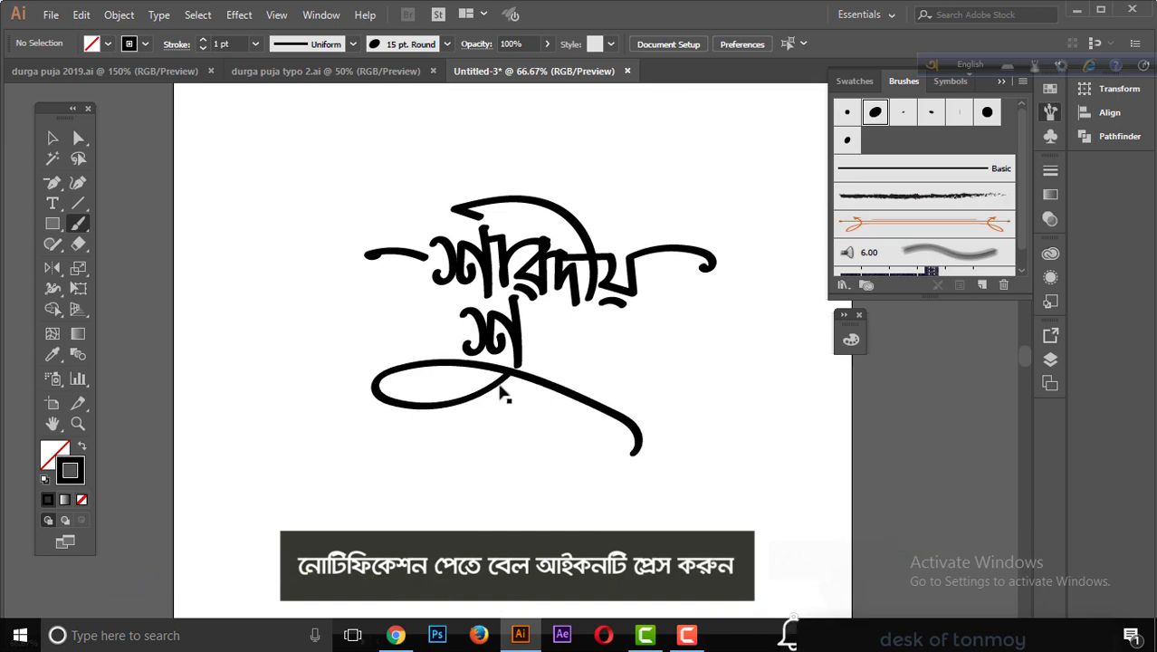
key(ctrl+z)
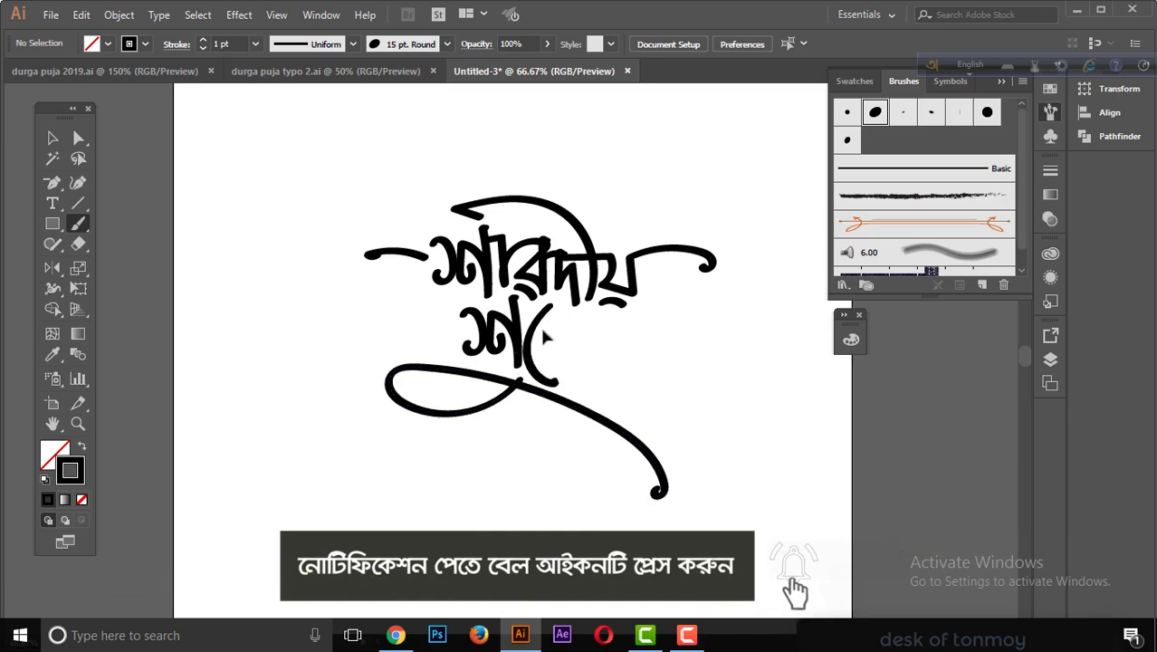
drag(547, 308, 580, 374)
mouse_move(583, 312)
mouse_down()
mouse_move(610, 354)
mouse_move(651, 385)
mouse_up()
drag(650, 344, 668, 425)
drag(635, 317, 656, 389)
key(ctrl+z)
key(ctrl+z)
key(ctrl+z)
key(ctrl+z)
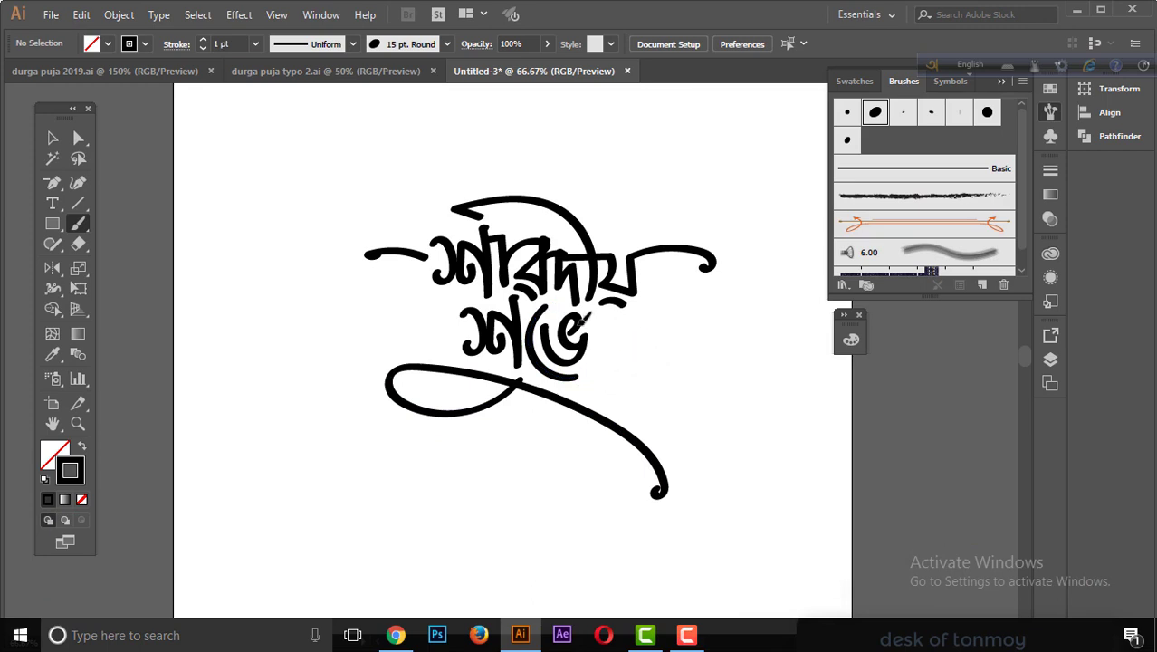
- Redraw the hooked ending of শুভেচ্ছা, undoing unwanted extra strokes
mouse_move(579, 312)
mouse_down()
mouse_move(643, 362)
mouse_move(681, 430)
mouse_up()
drag(634, 324, 667, 323)
drag(667, 367, 768, 324)
drag(386, 336, 429, 329)
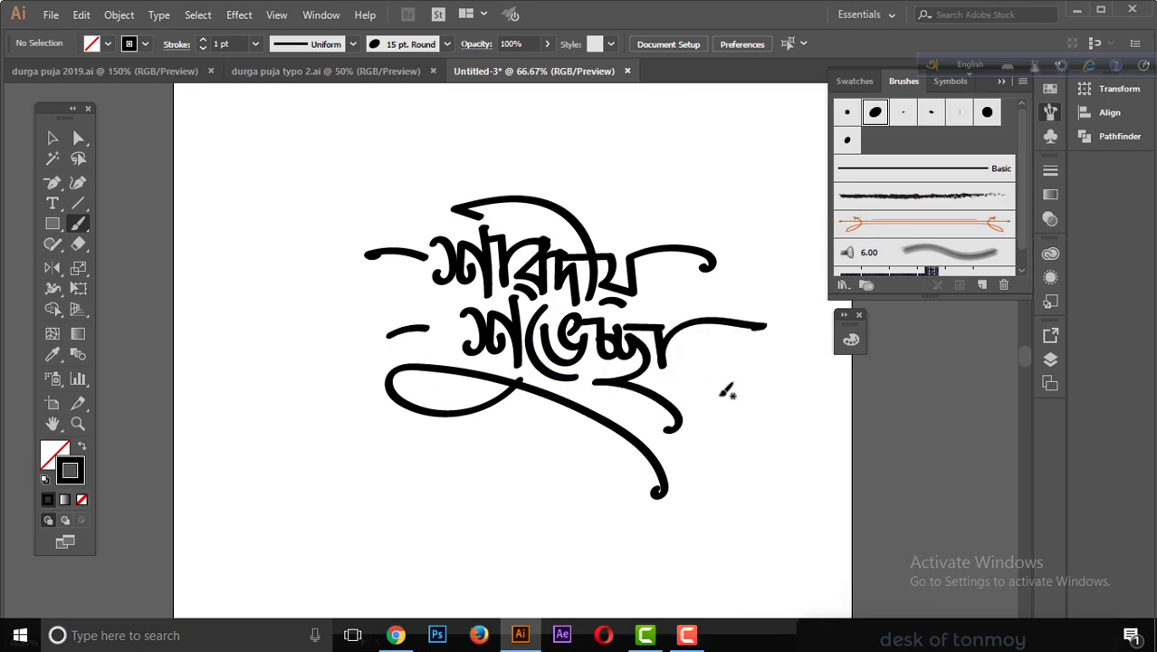
key(ctrl+z)
key(ctrl+z)
mouse_move(625, 319)
mouse_down()
mouse_move(650, 366)
mouse_move(765, 326)
mouse_move(650, 332)
mouse_move(761, 330)
mouse_up()
key(ctrl+z)
- Add accent dashes beside শারদীয় and a curved flourish under শুভেচ্ছা
drag(407, 334, 452, 331)
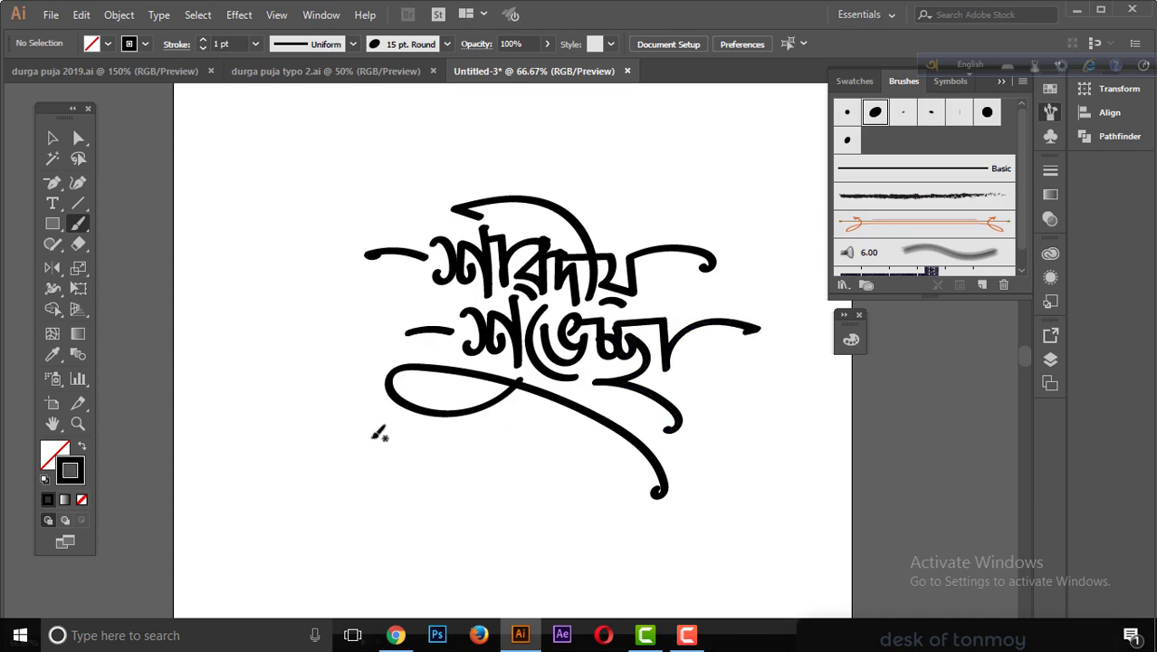
key(ctrl+z)
drag(385, 267, 418, 264)
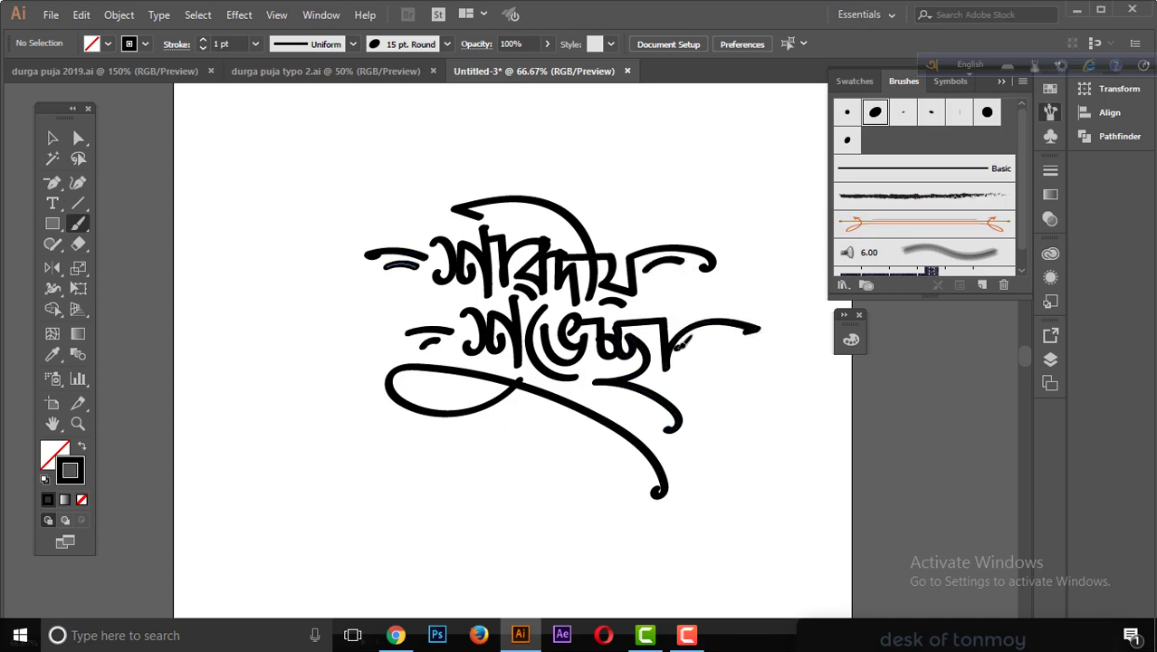
drag(634, 270, 704, 267)
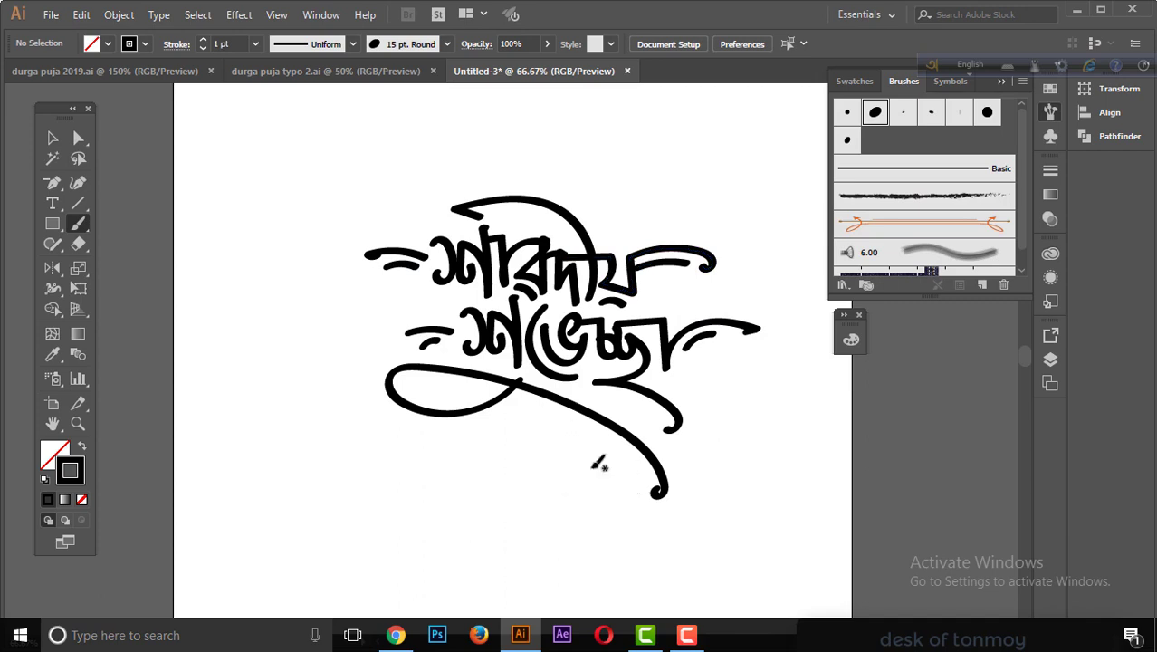
drag(525, 412, 631, 504)
- Shrink the 15 pt. Round brush size and draw a thinner accent stroke
double_click(874, 111)
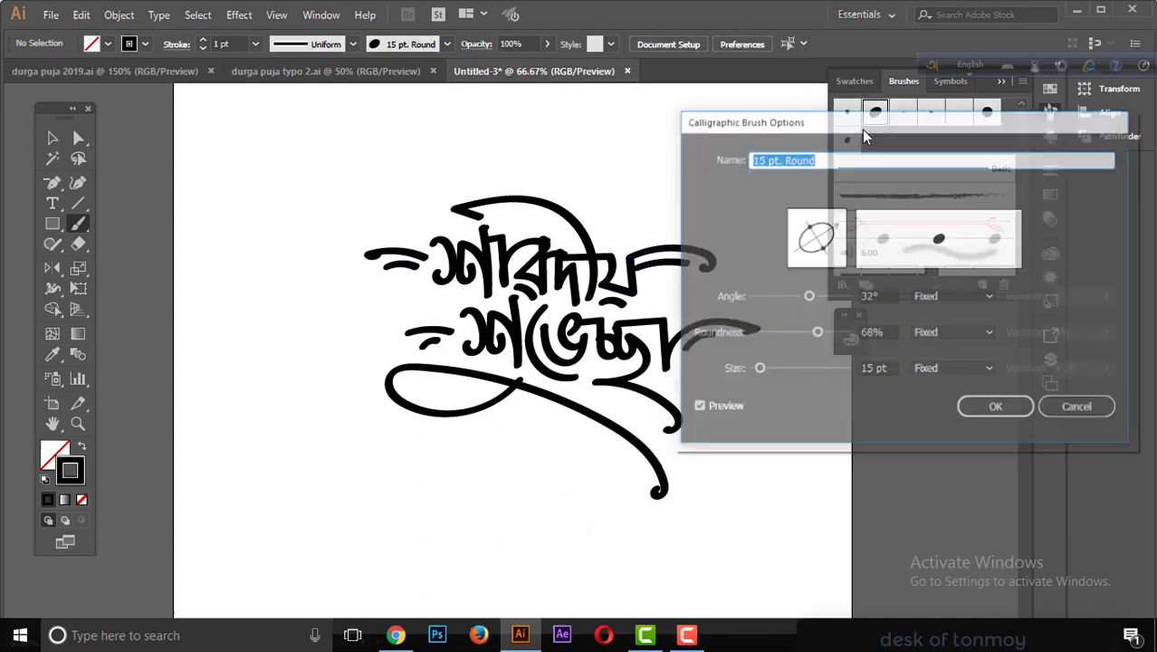
drag(851, 369, 834, 369)
click(981, 405)
drag(527, 405, 629, 459)
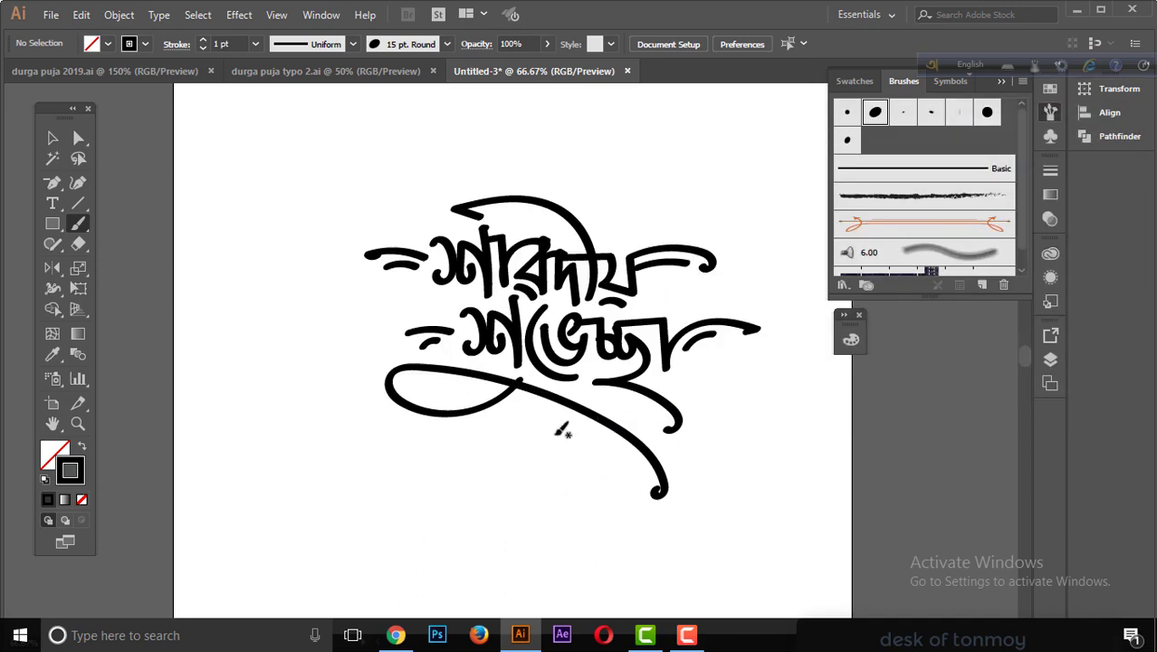
- Redraw the arc over the top word and delete the stray arrow stroke
key(ctrl+minus)
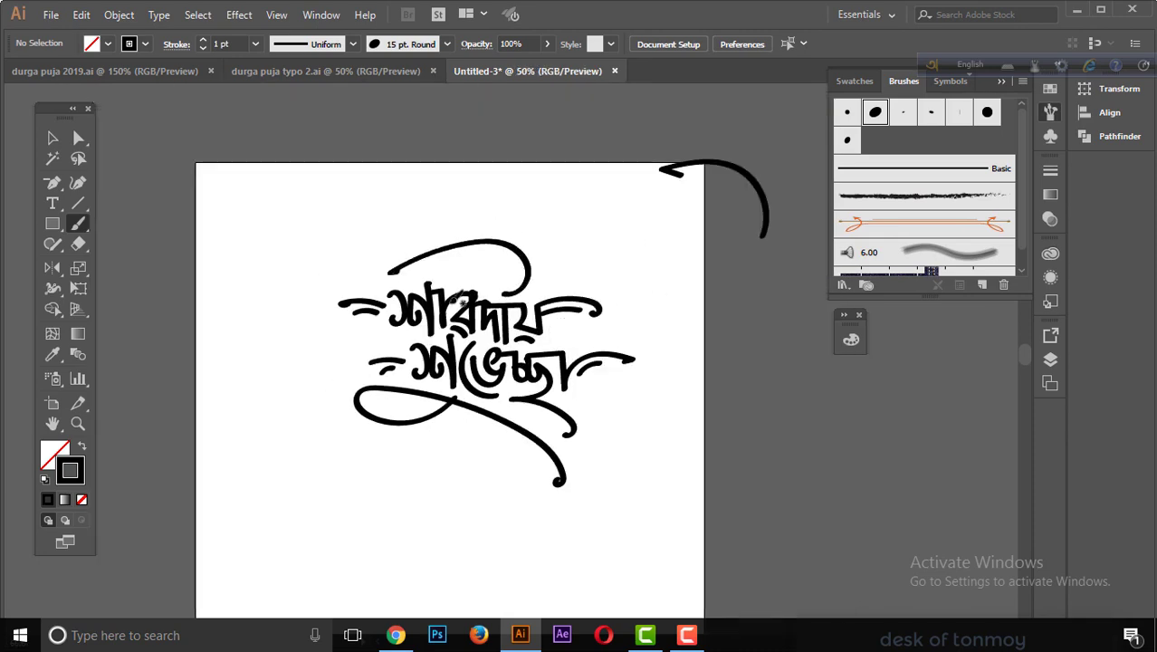
drag(367, 285, 518, 308)
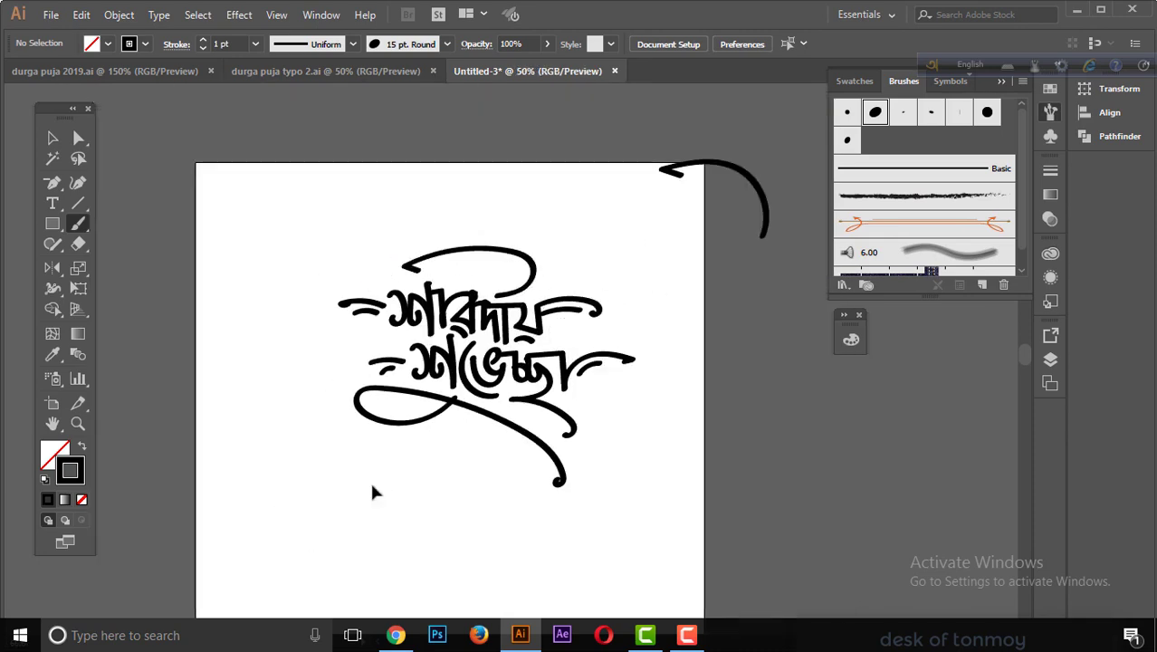
key(v)
click(764, 217)
key(Delete)
- Inspect a stroke in the top word and add a brush stroke around the ভে glyph
key(ctrl+plus)
key(ctrl+plus)
key(ctrl+plus)
key(a)
click(457, 221)
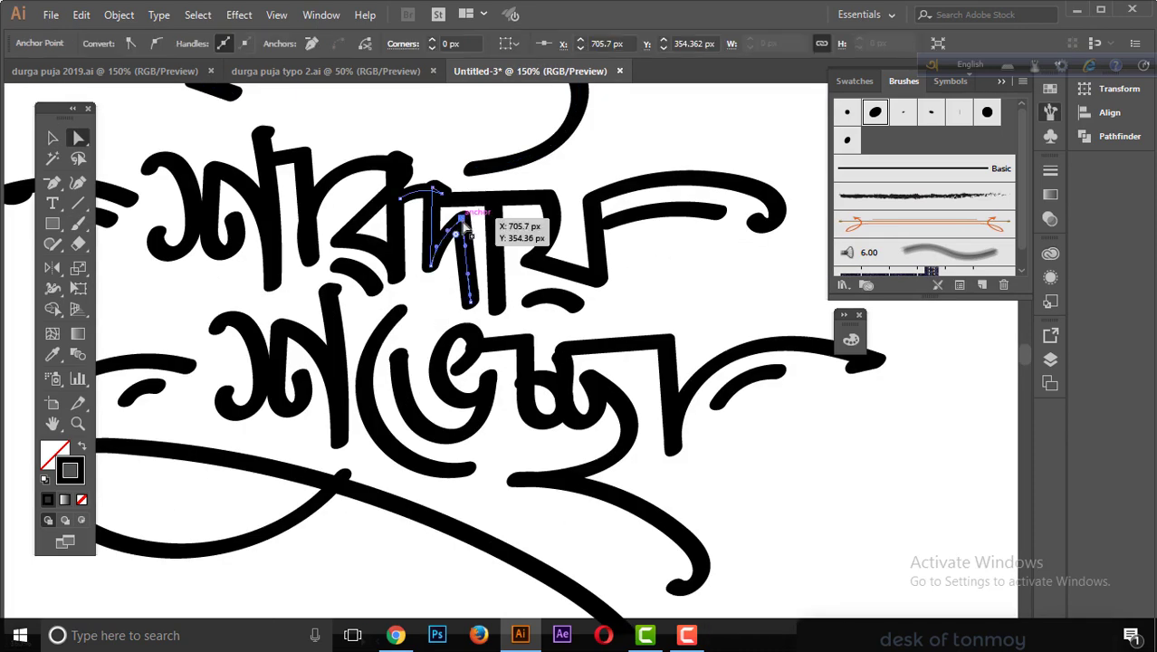
click(601, 161)
key(ctrl+minus)
key(ctrl+minus)
key(ctrl+minus)
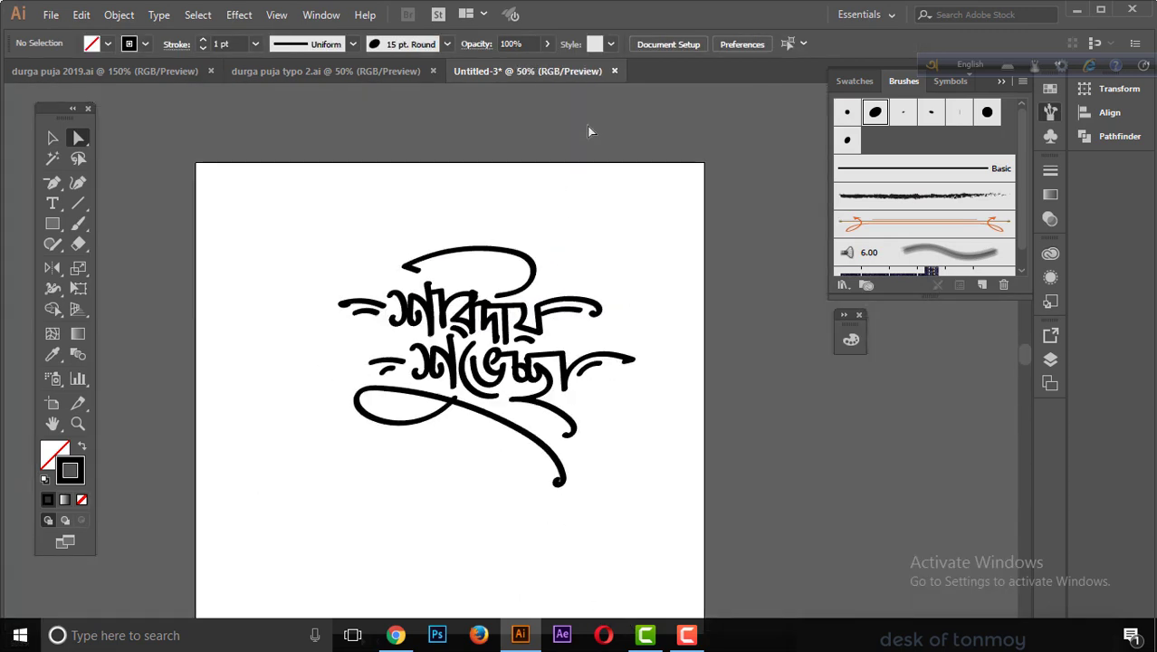
key(ctrl+plus)
key(b)
drag(467, 337, 460, 349)
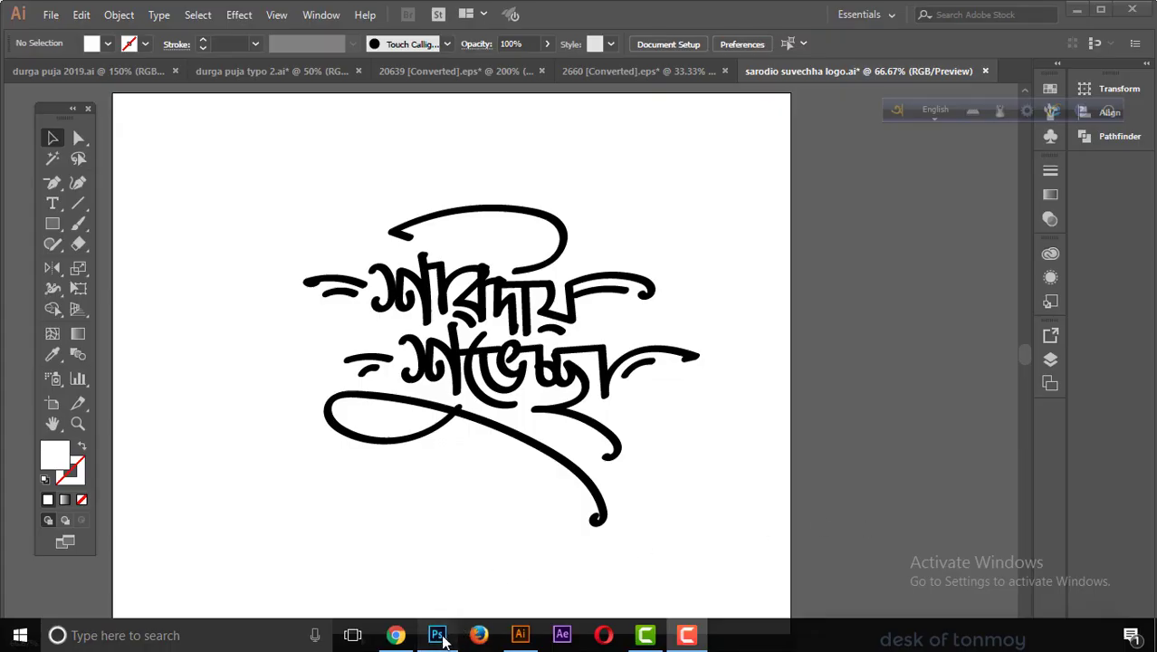
- In Photoshop, close the durga image document and start a new document
click(437, 635)
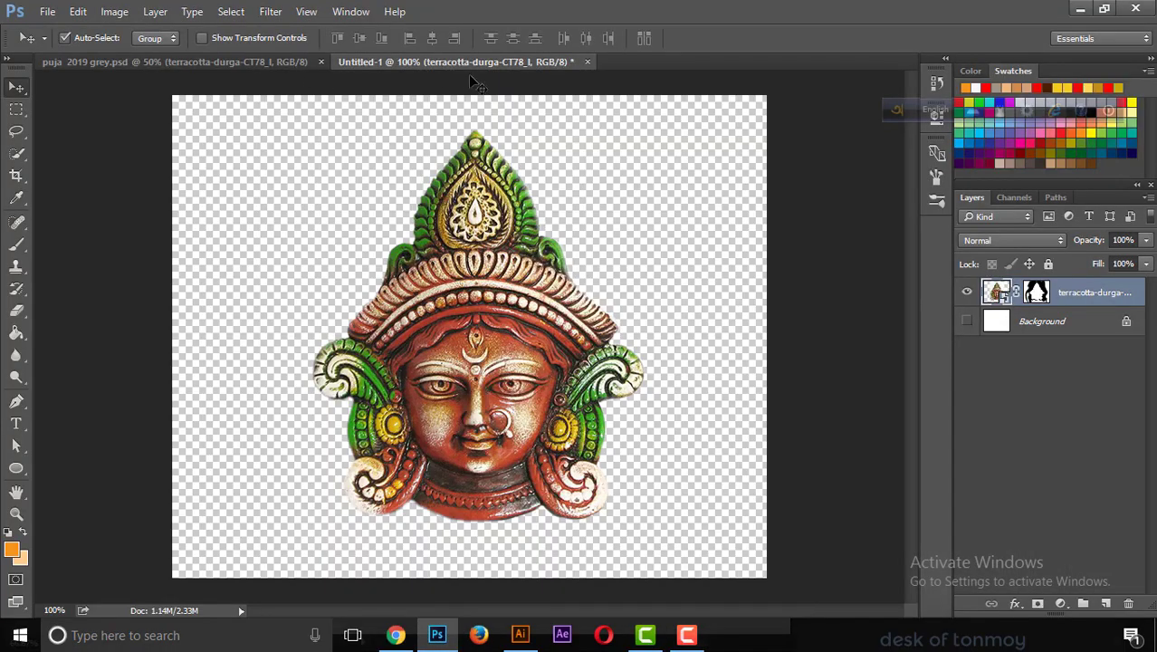
click(582, 62)
click(47, 11)
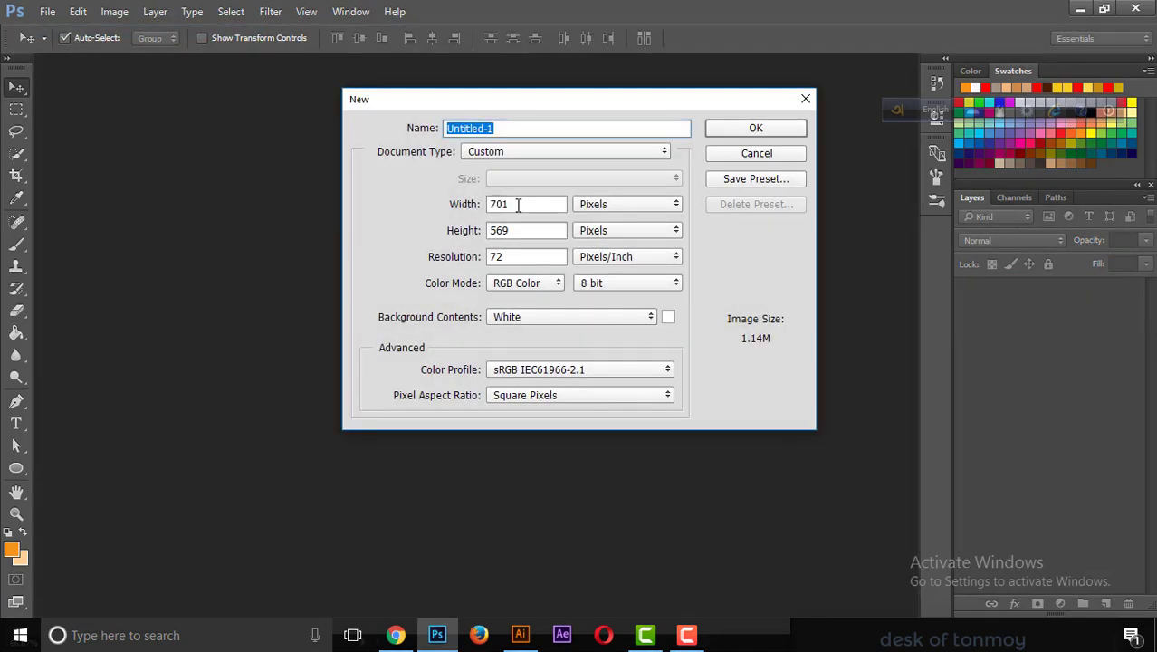
- Set the new document to width 1920, height 1080, resolution 100
double_click(518, 205)
key(BackSpace)
text(1920)
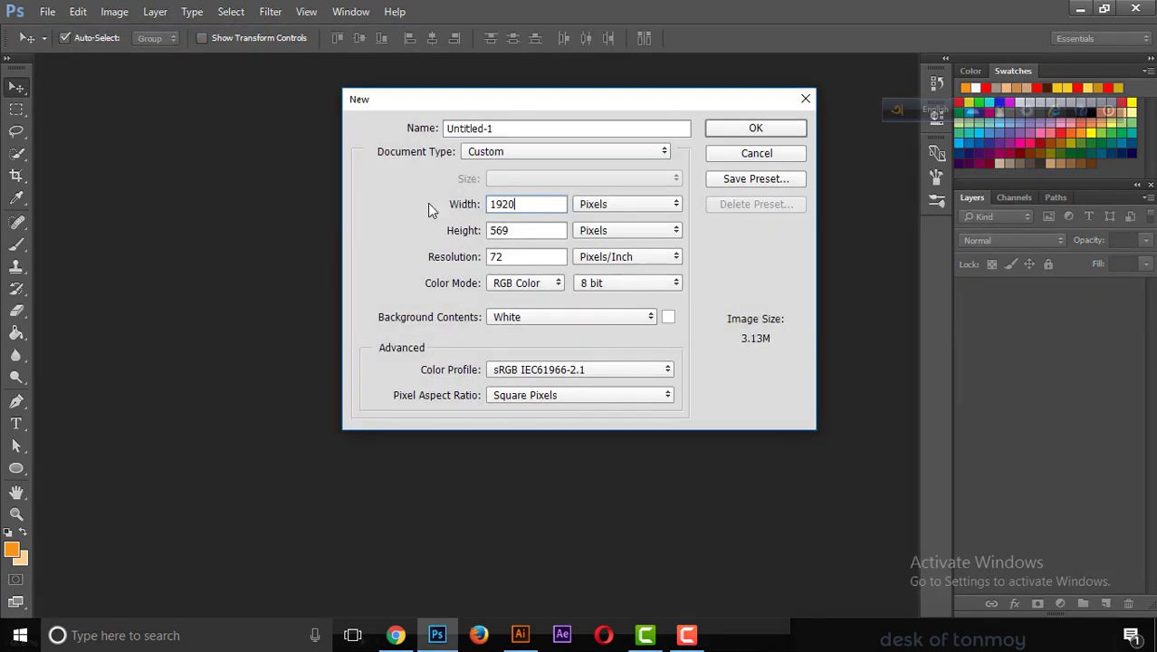
double_click(519, 233)
text(1)
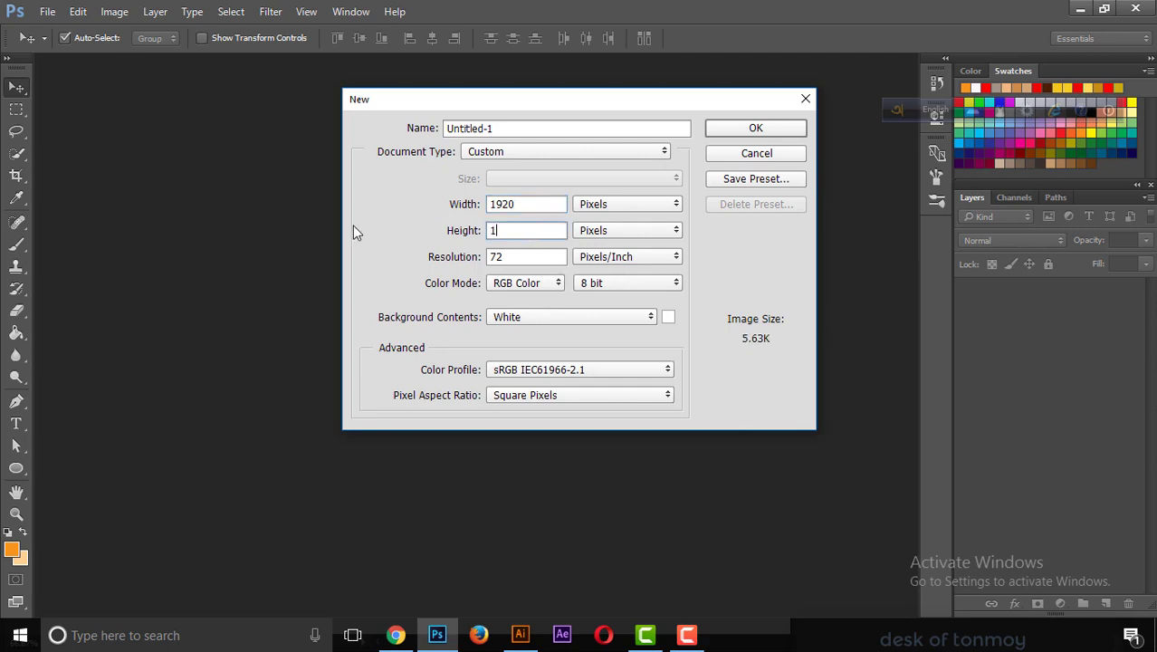
text(080)
click(499, 257)
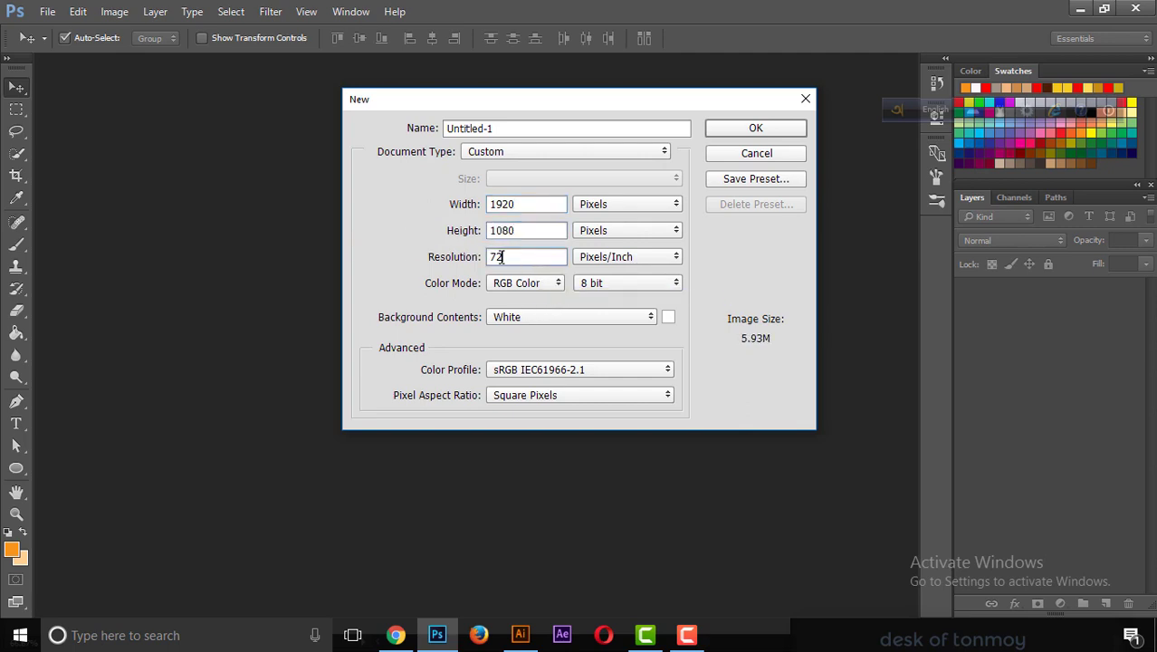
double_click(499, 257)
text(100)
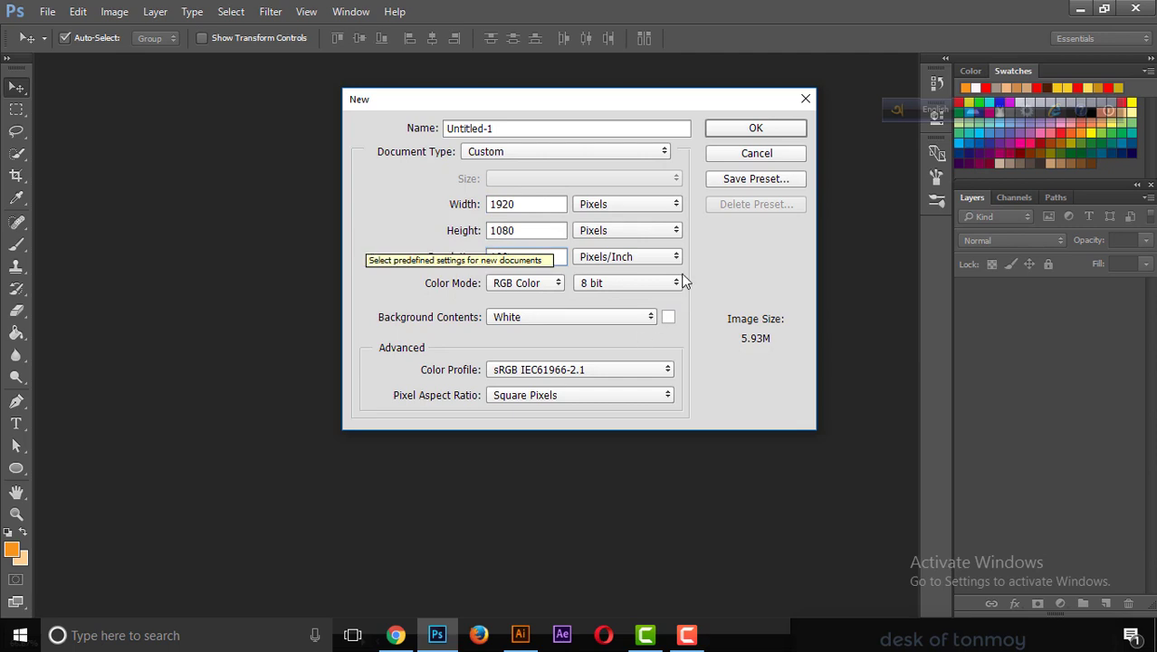
- Create the document, add an empty Layer 1, and minimize Photoshop
click(751, 127)
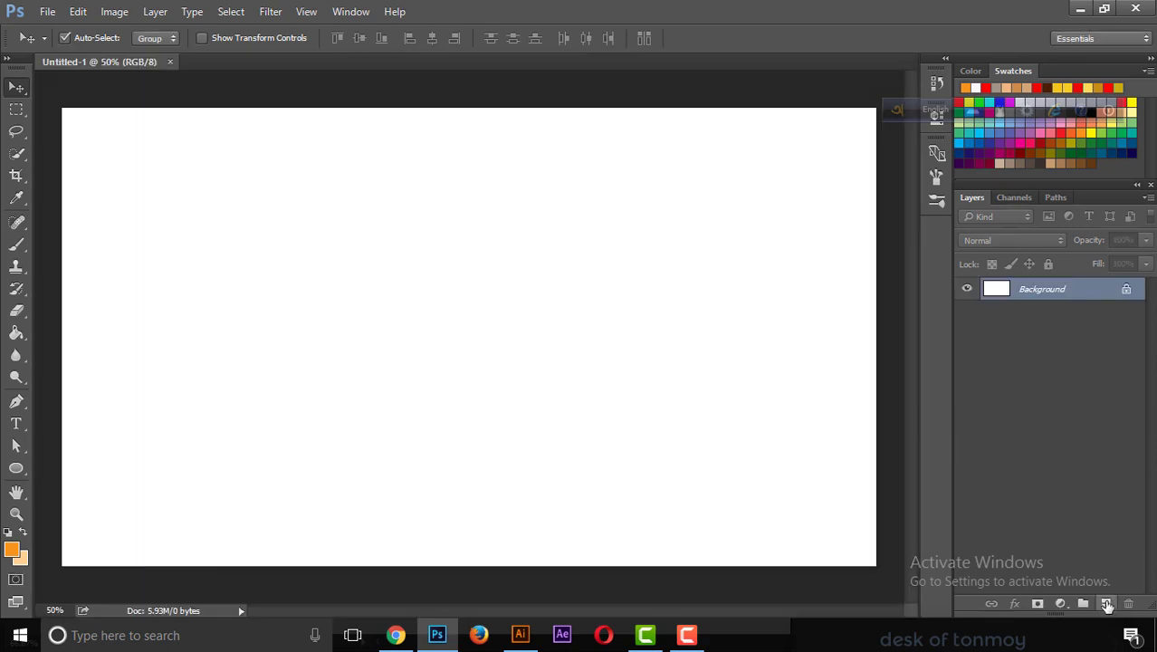
click(1106, 602)
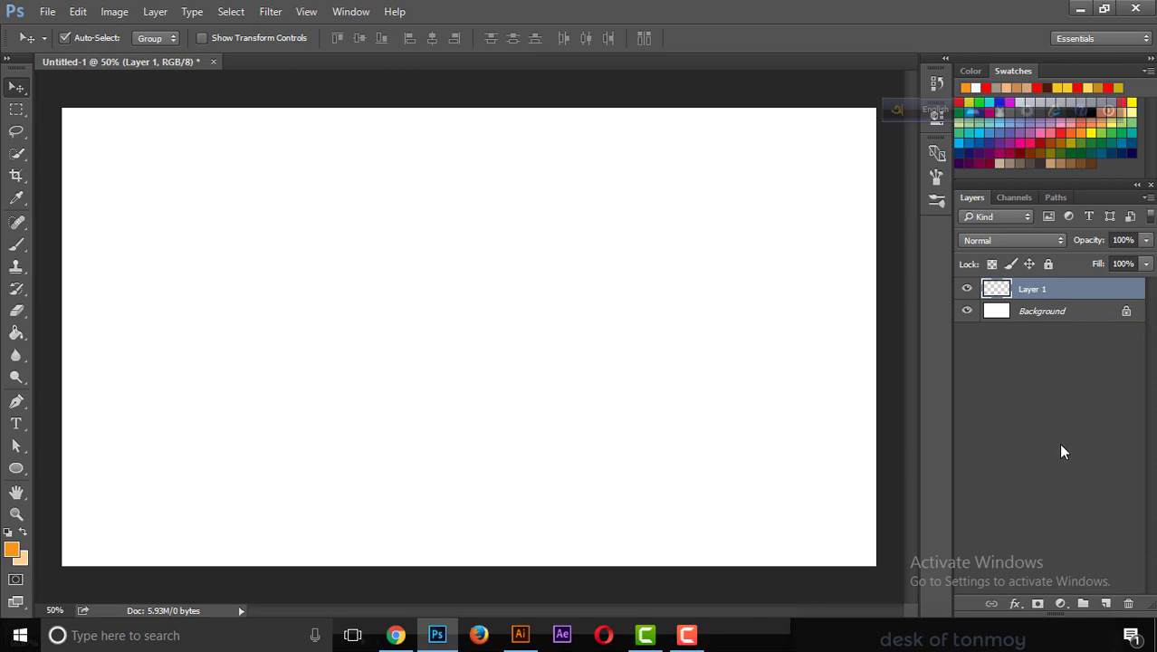
click(1079, 9)
- Minimize Illustrator, open the durga puja folder, and drag the durga image onto the canvas
click(1081, 11)
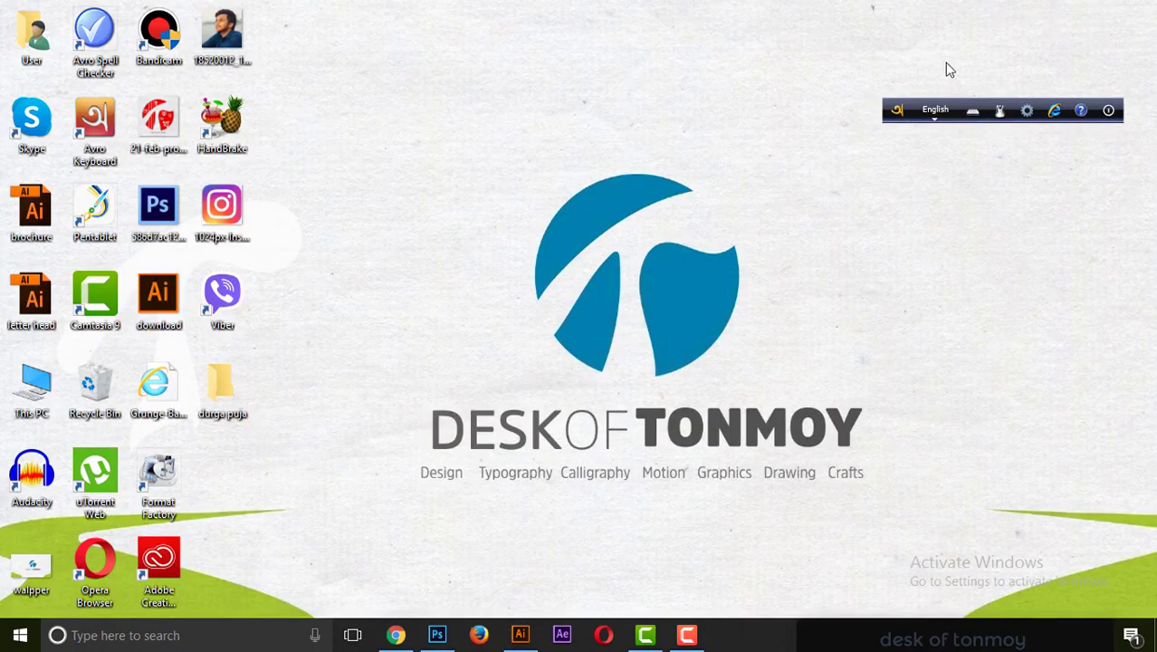
double_click(232, 385)
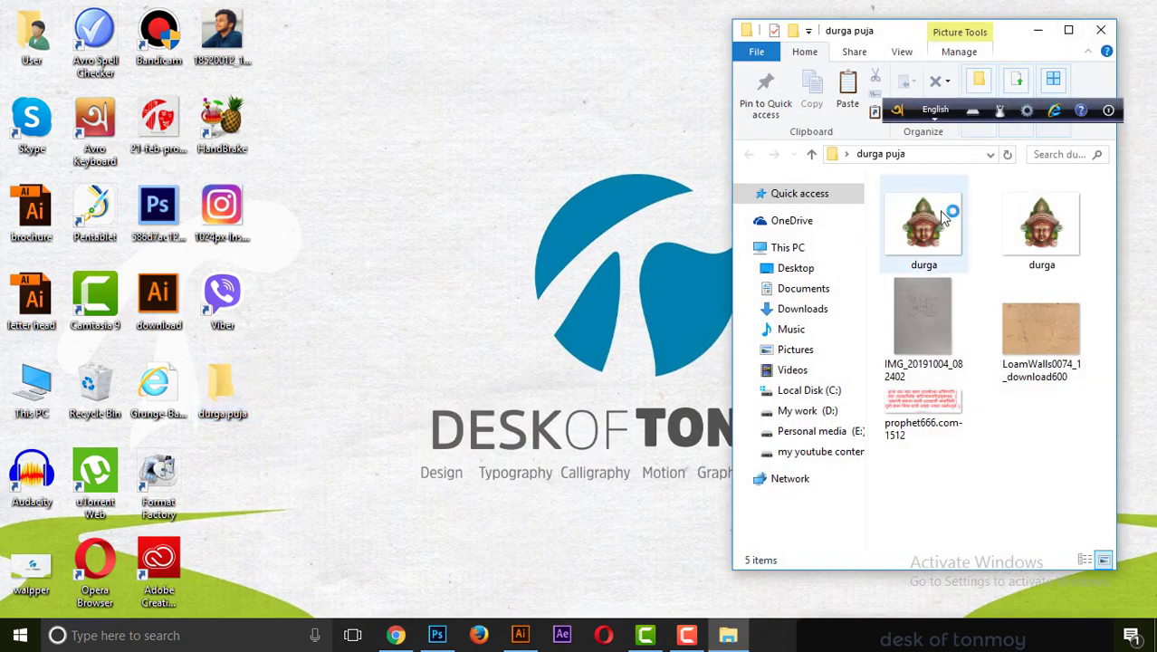
drag(1027, 234, 534, 577)
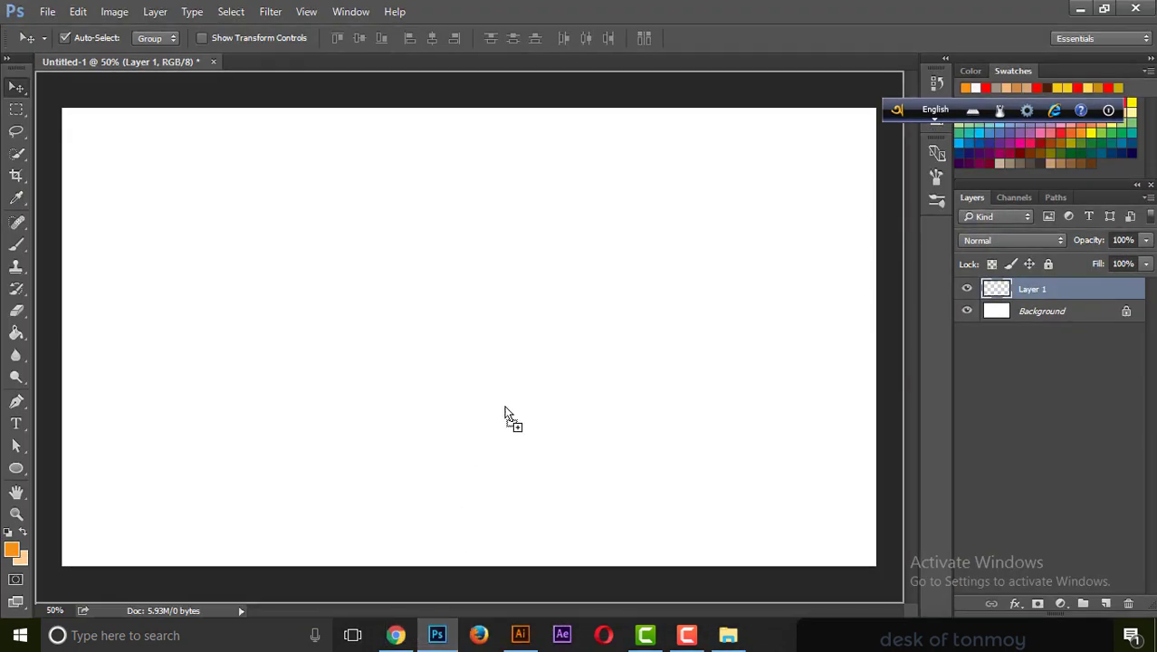
mouse_move(534, 577)
mouse_down()
mouse_move(512, 408)
mouse_move(522, 396)
mouse_up()
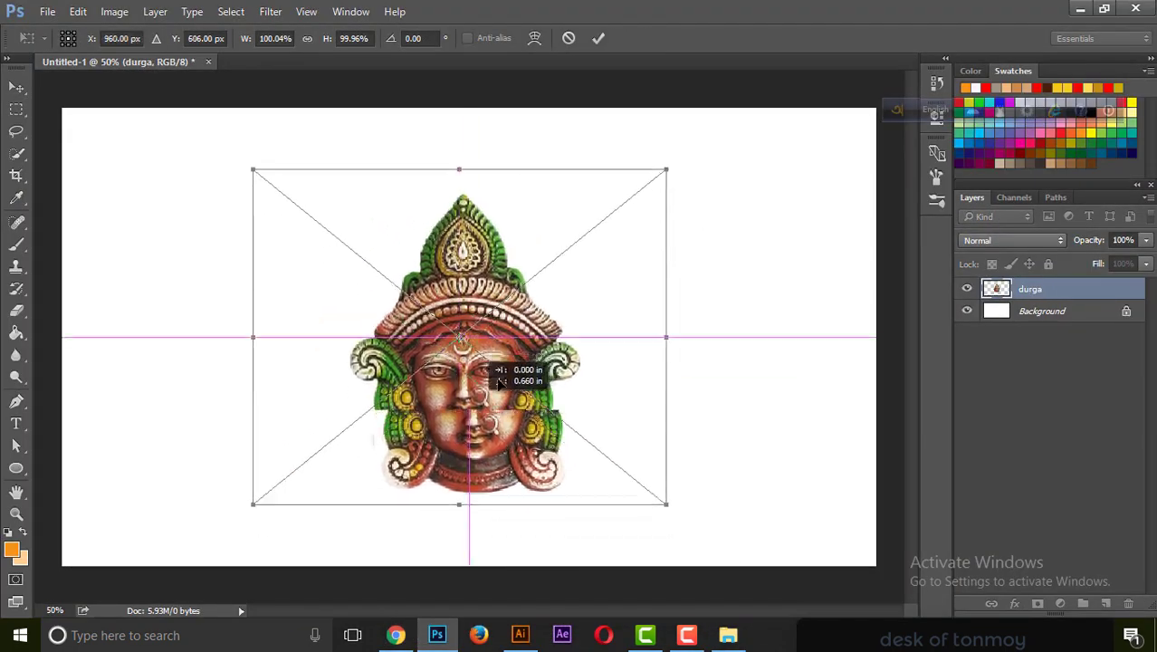
- Commit and raise the durga mask, then trial-place a scaled LoamWalls texture and delete it
key(Return)
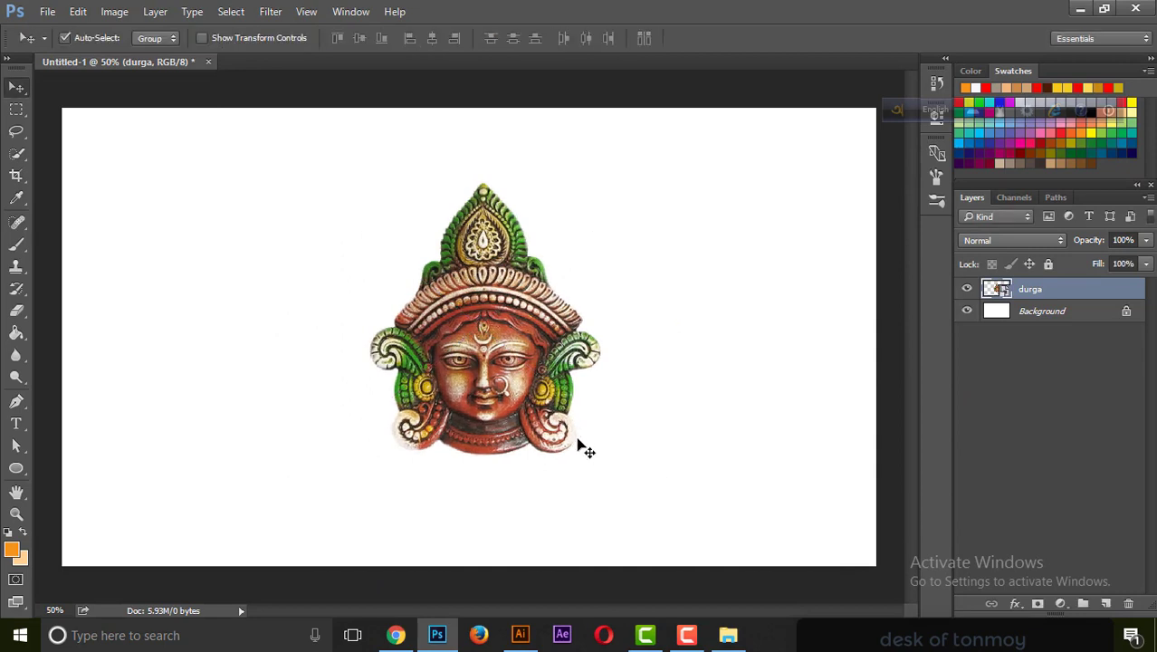
drag(506, 408, 500, 387)
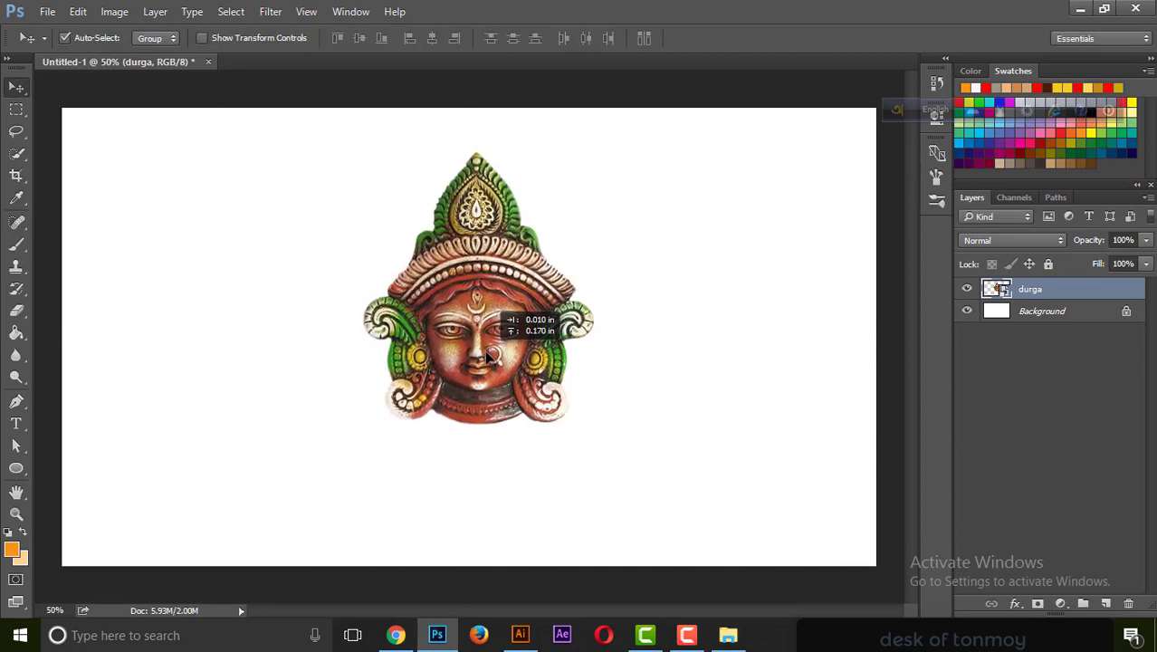
click(727, 634)
click(1041, 352)
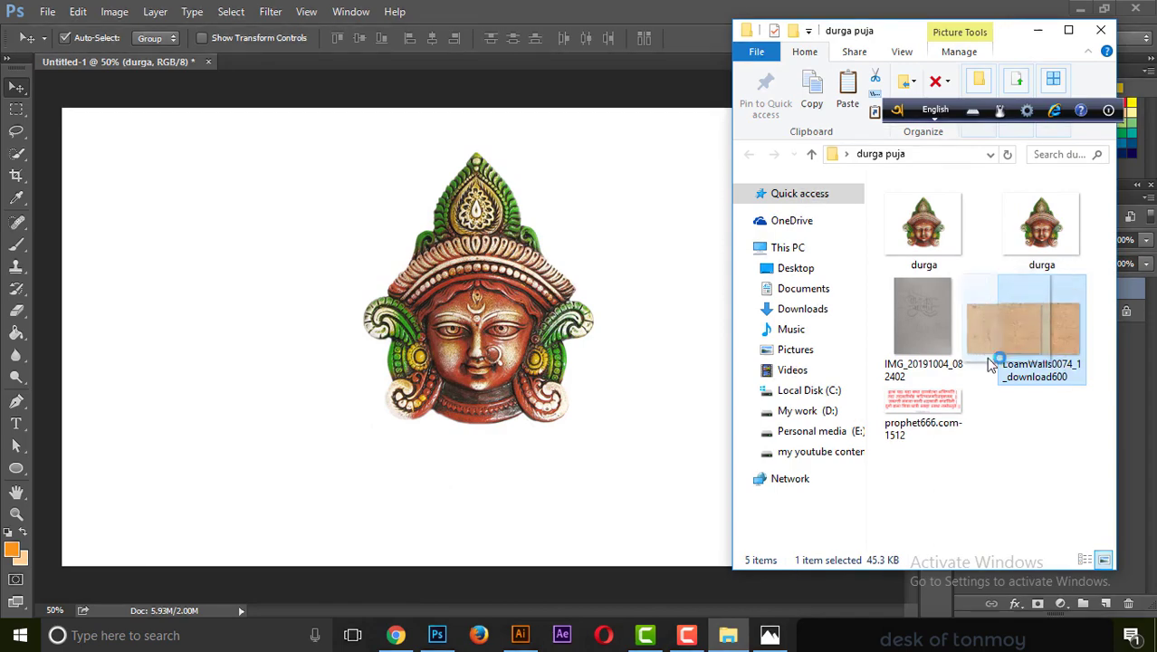
drag(1041, 352, 580, 440)
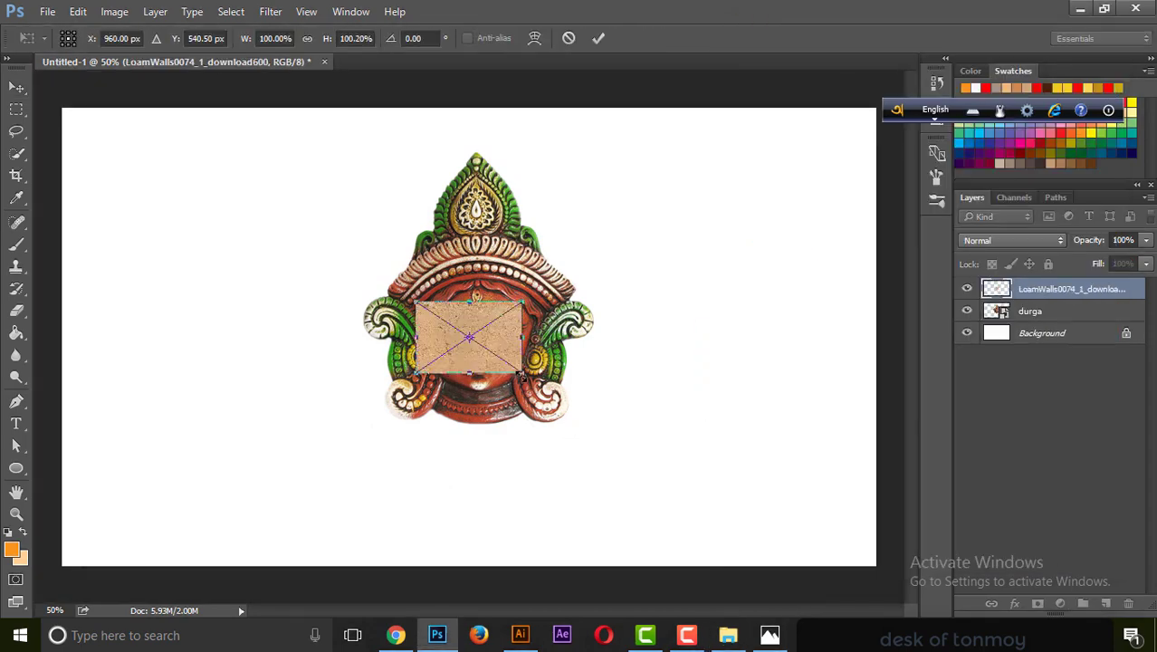
drag(521, 373, 814, 558)
key(Return)
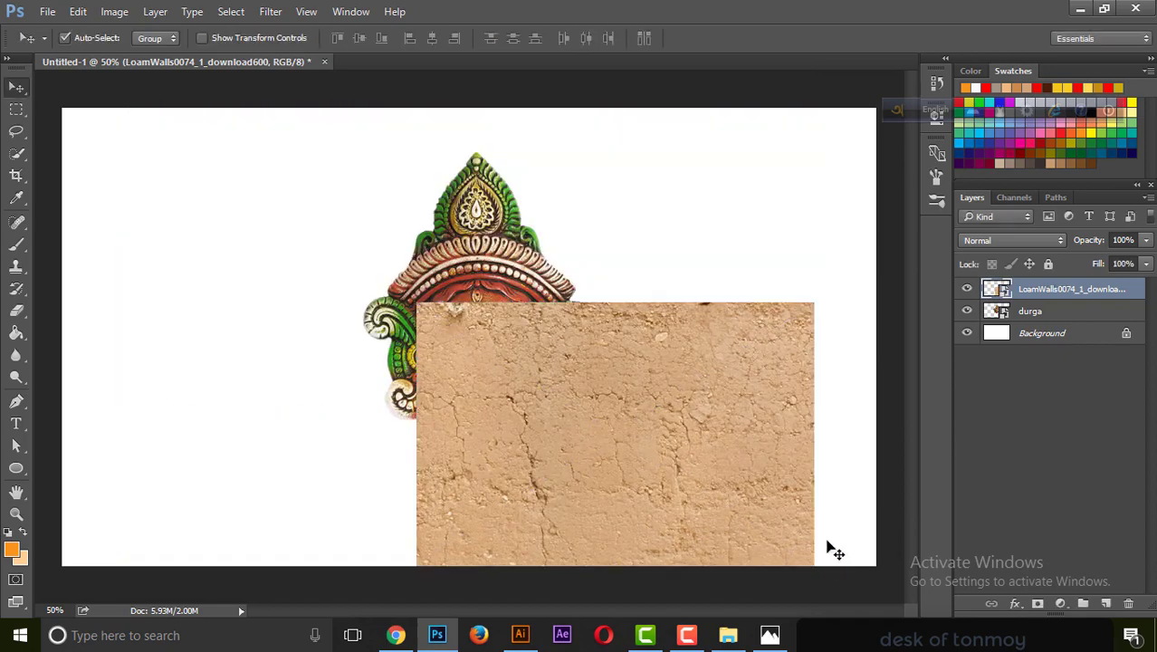
key(Delete)
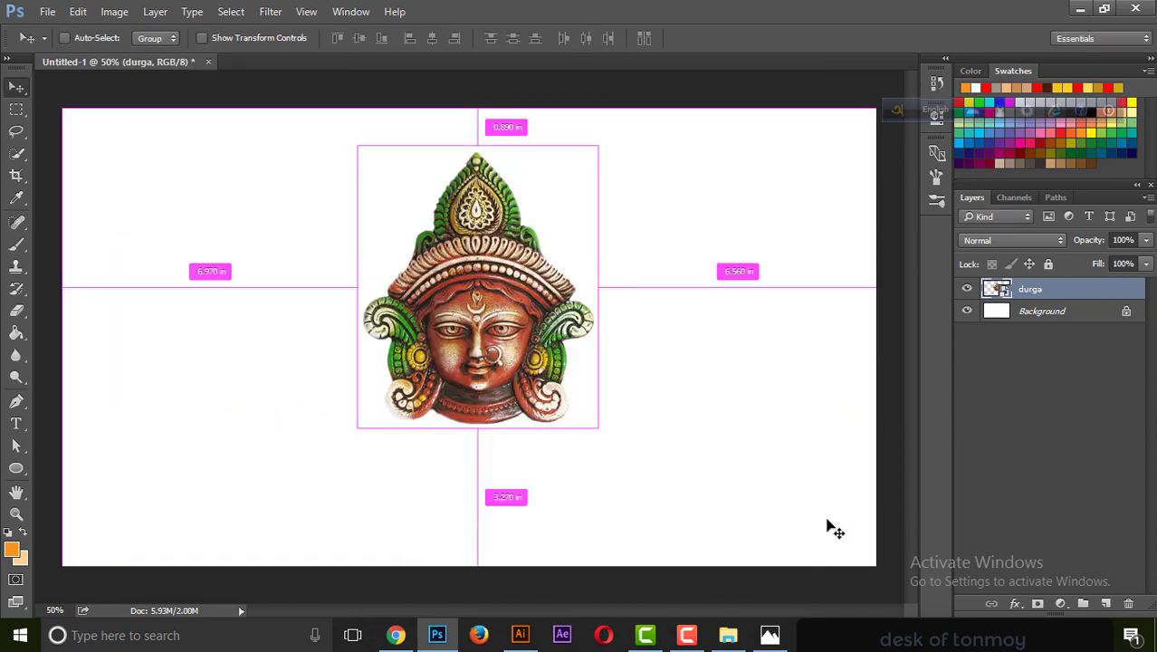
- Start and dismiss a resize of the durga image, and reopen the durga puja folder
key(ctrl+t)
key(Return)
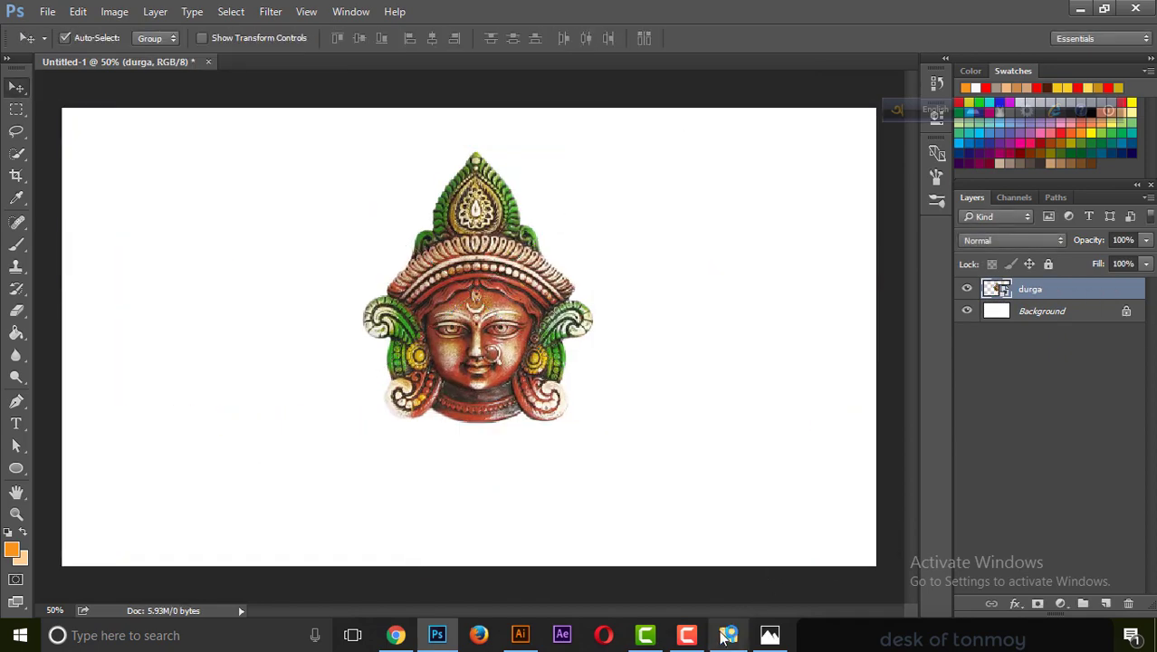
click(728, 635)
- Place the LoamWalls texture scaled up to nearly fill the canvas
drag(1055, 350, 496, 412)
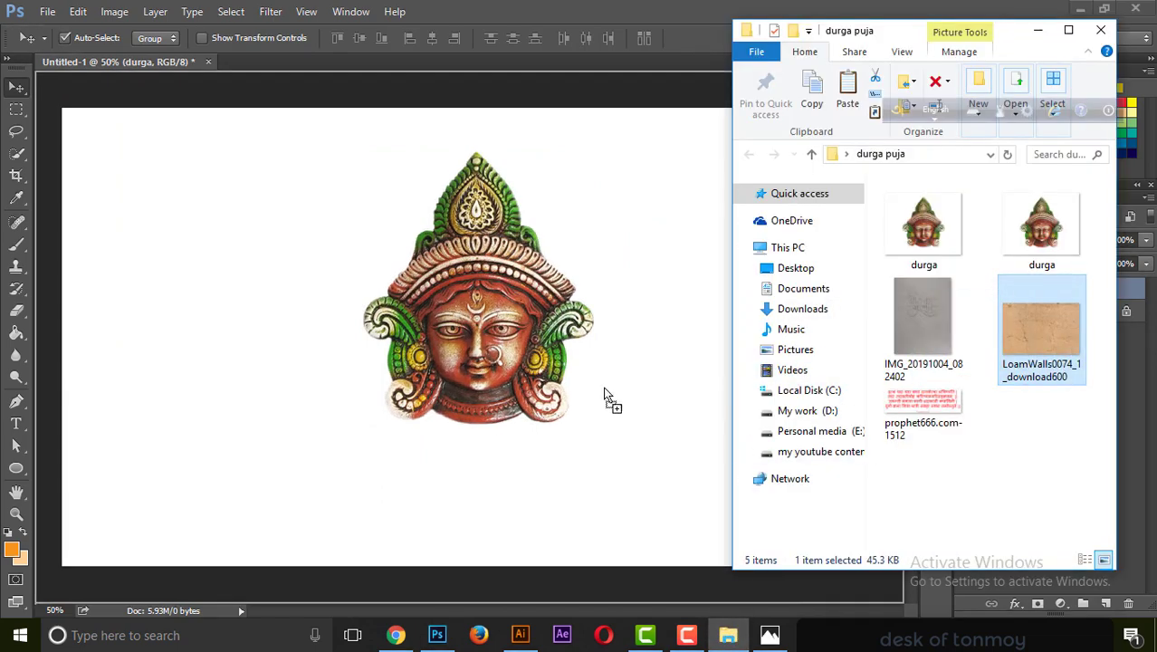
drag(522, 372, 805, 600)
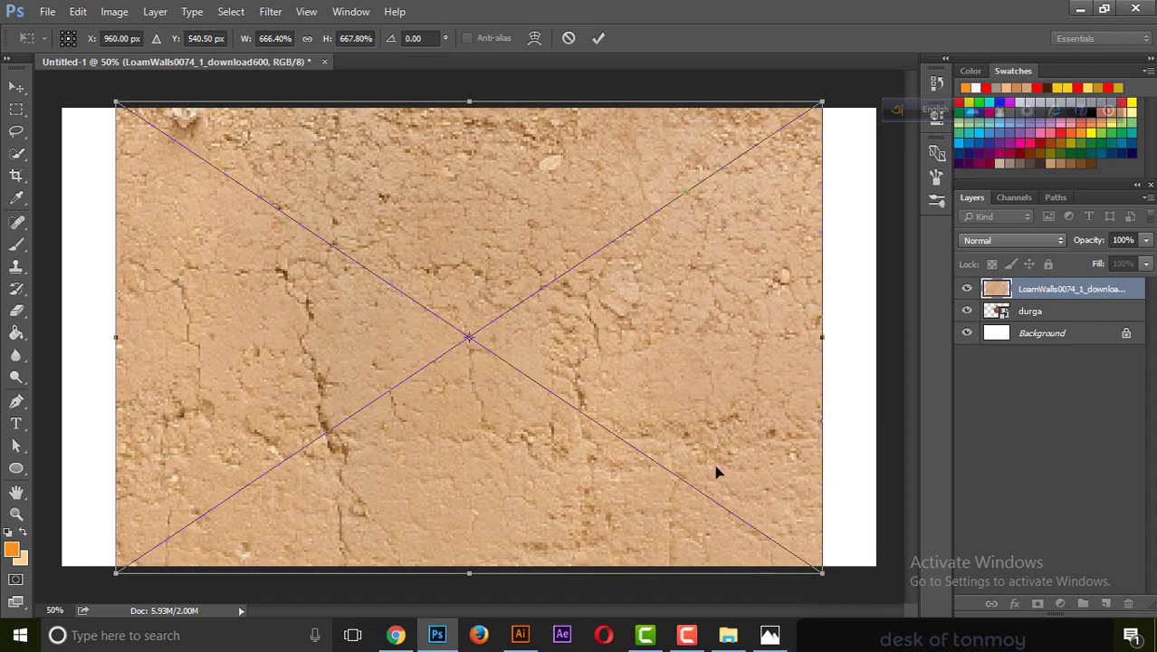
key(Return)
- Widen LoamWalls to cover the full canvas and move it beneath the durga layer
key(ctrl+t)
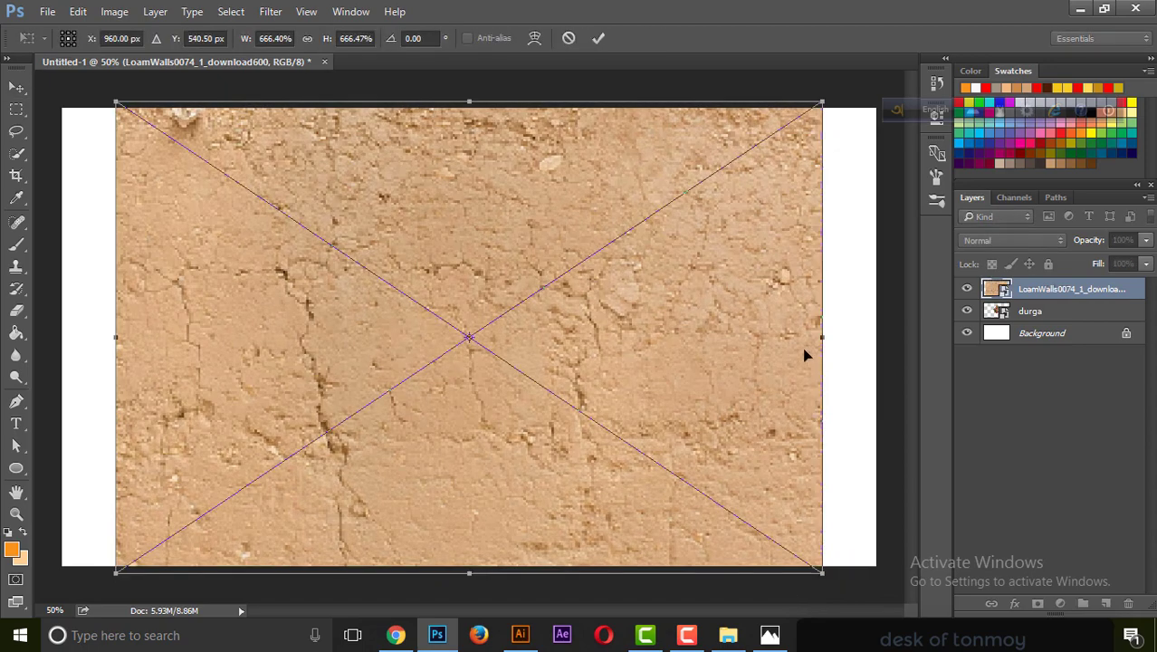
drag(823, 337, 872, 341)
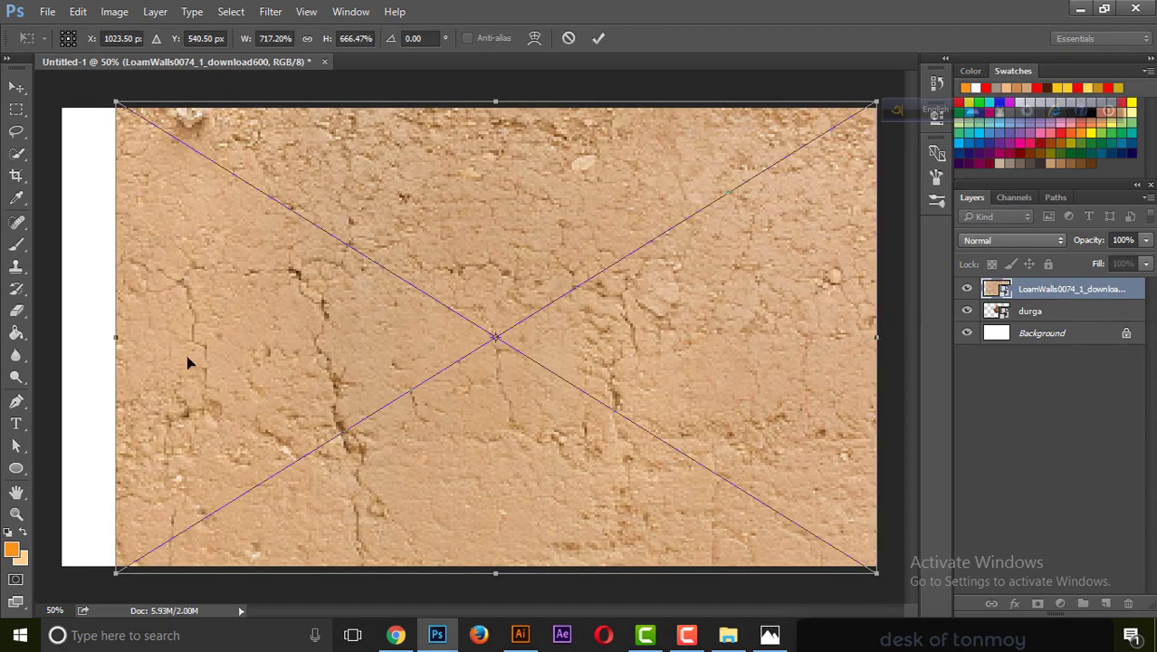
drag(118, 344, 64, 336)
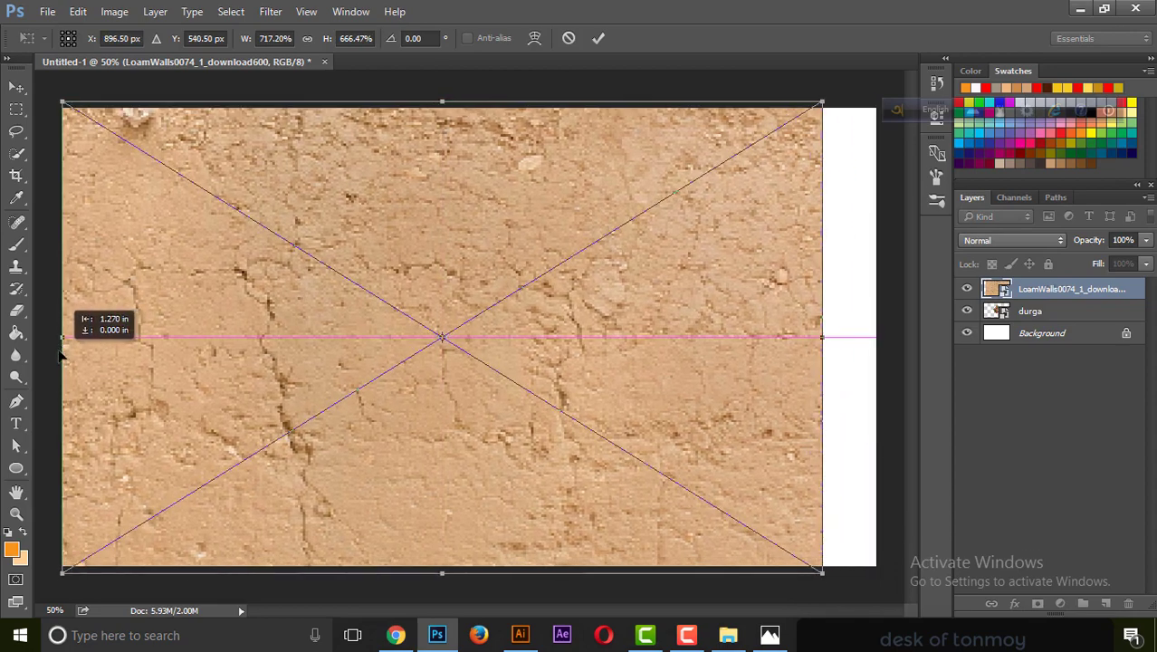
drag(823, 333, 887, 335)
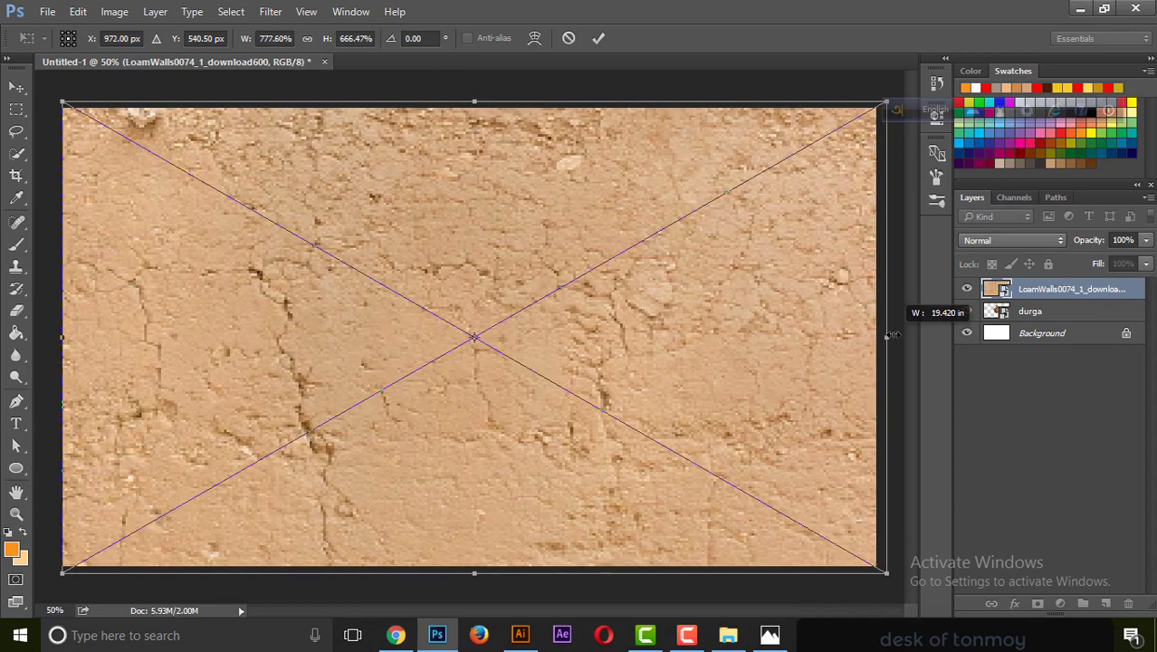
key(Return)
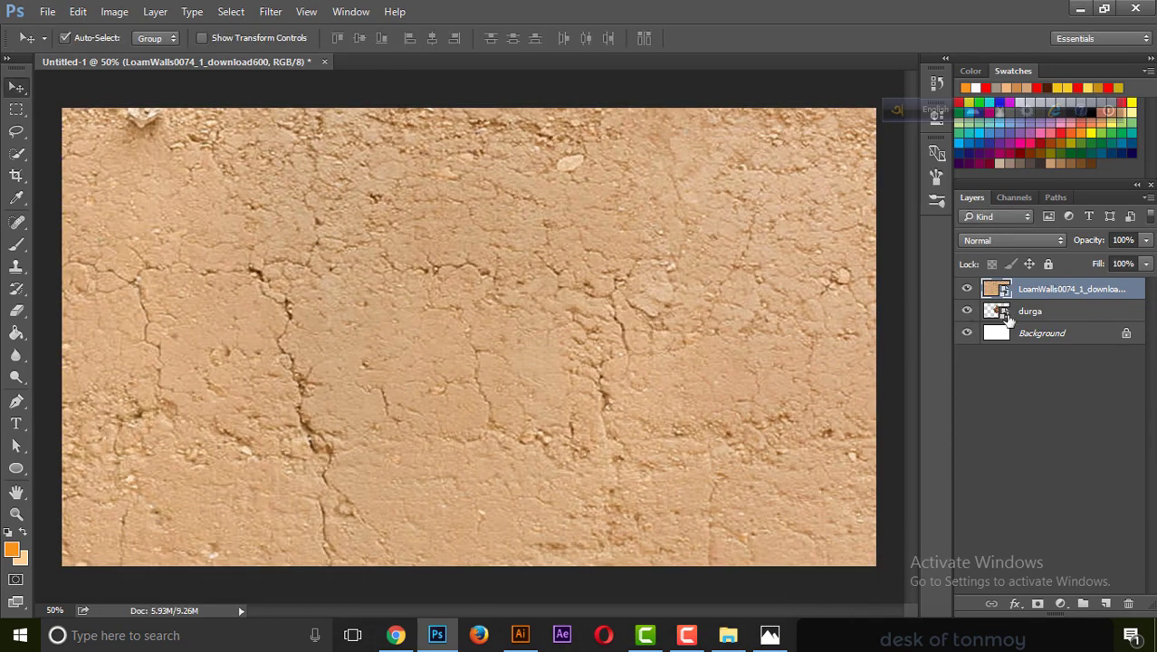
drag(1027, 294, 1025, 319)
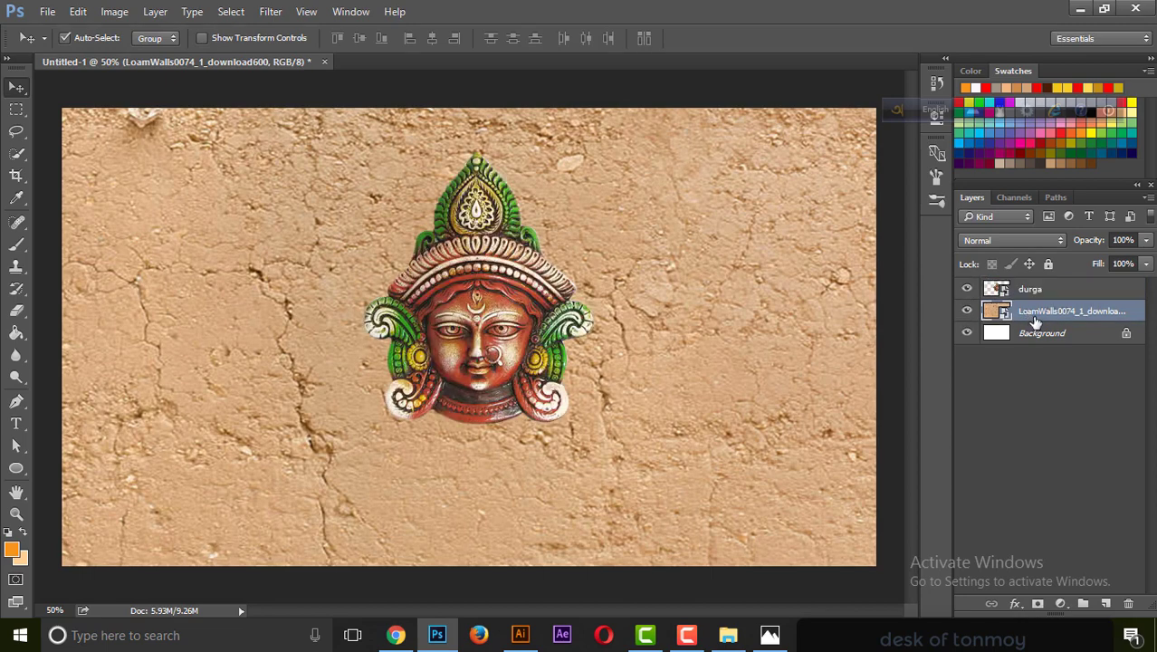
- Add a new layer and set the foreground colour to muted brown #8d6d50
click(1106, 604)
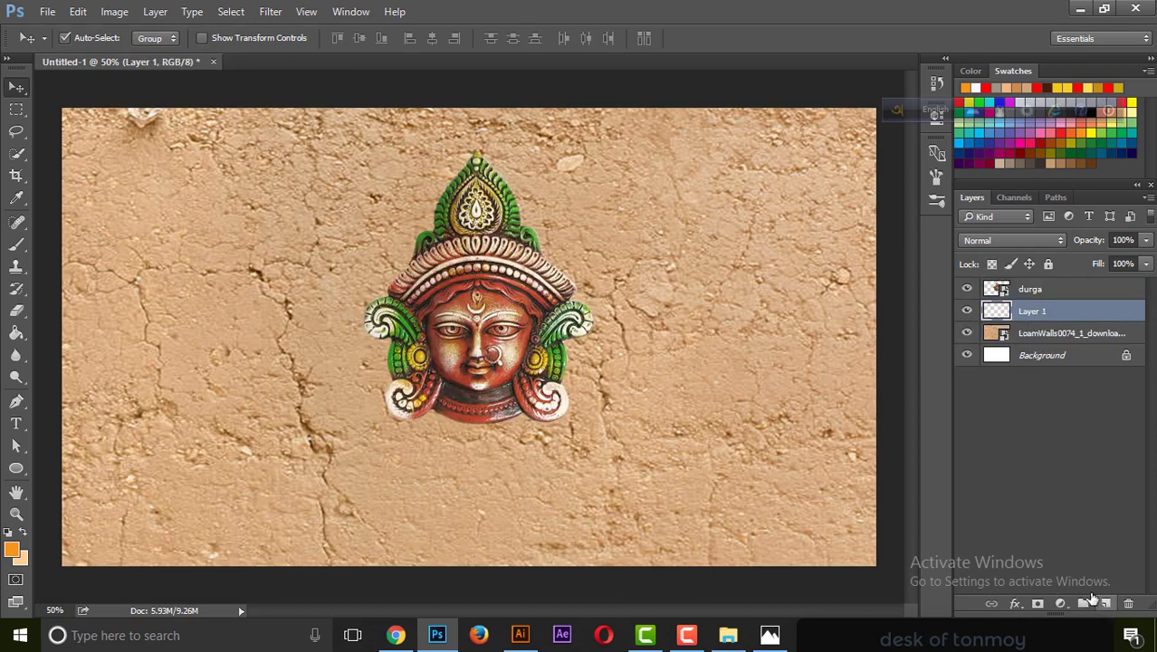
click(14, 550)
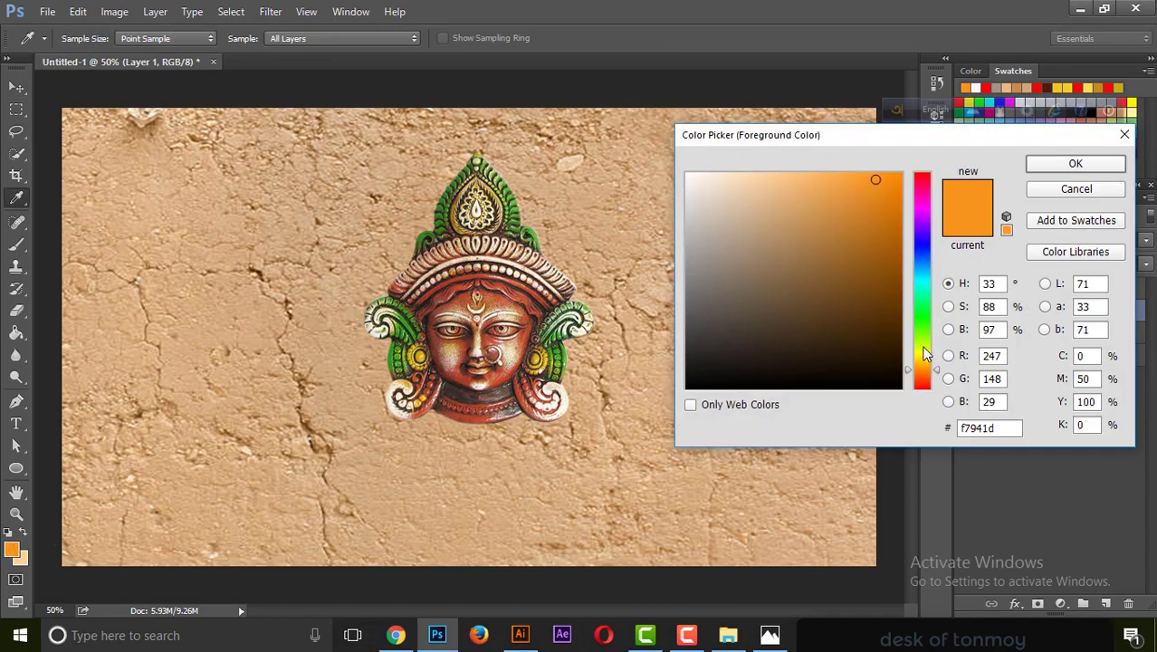
drag(924, 378, 923, 379)
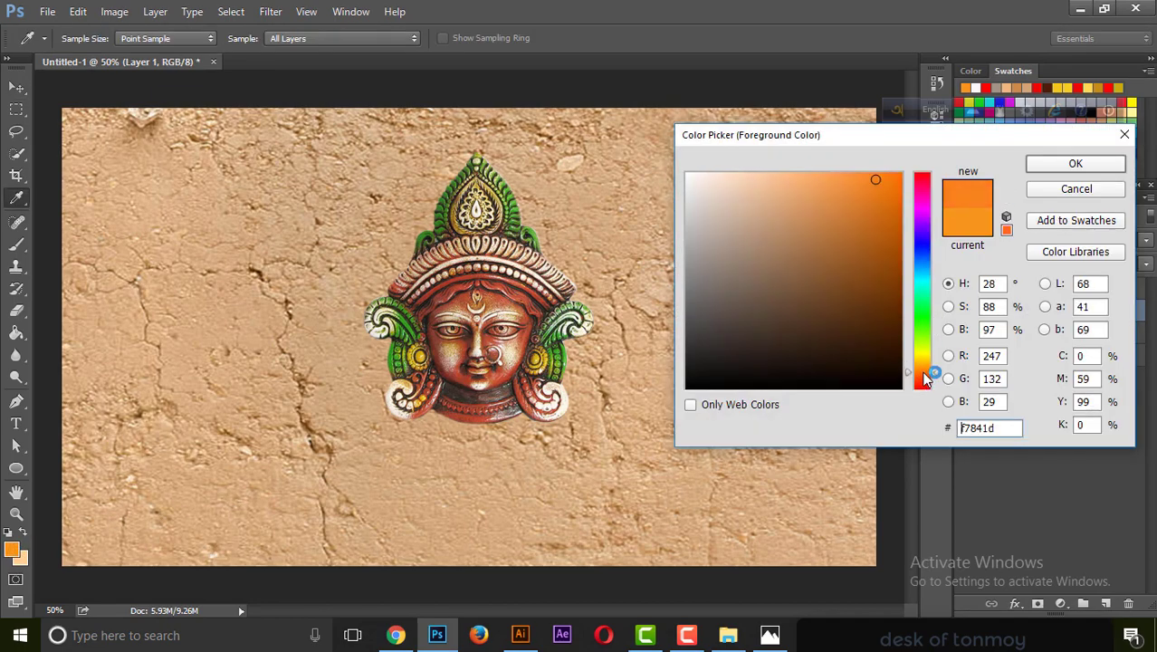
drag(790, 287, 779, 269)
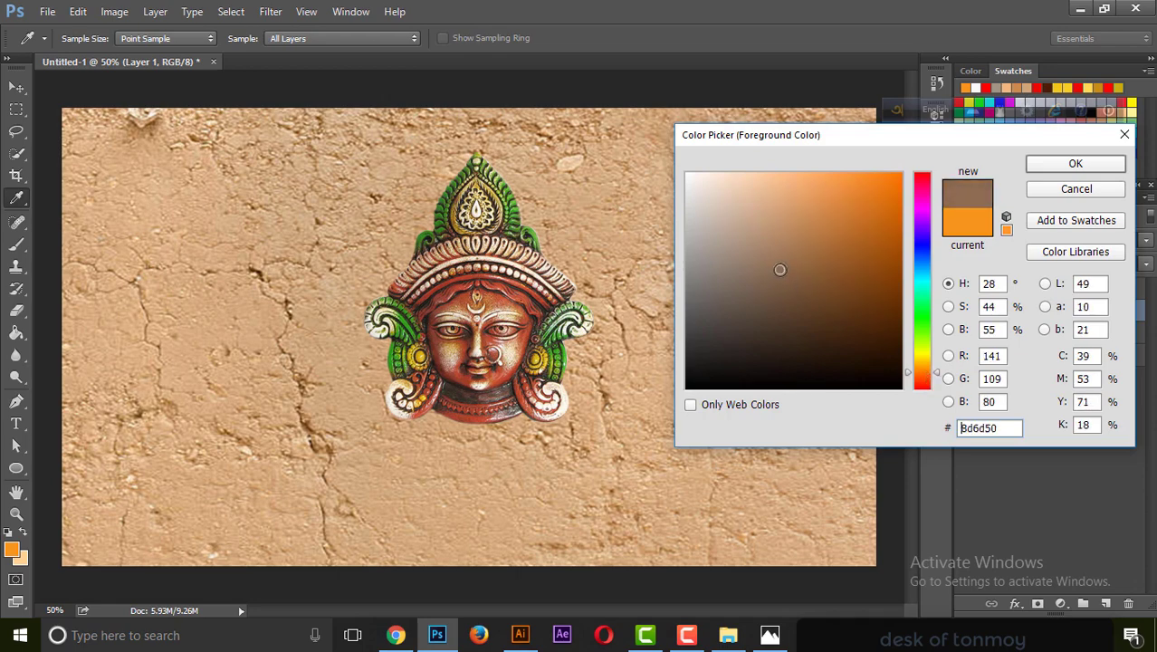
click(1073, 168)
- Fill Layer 1 with the brown and move LoamWalls above it
key(g)
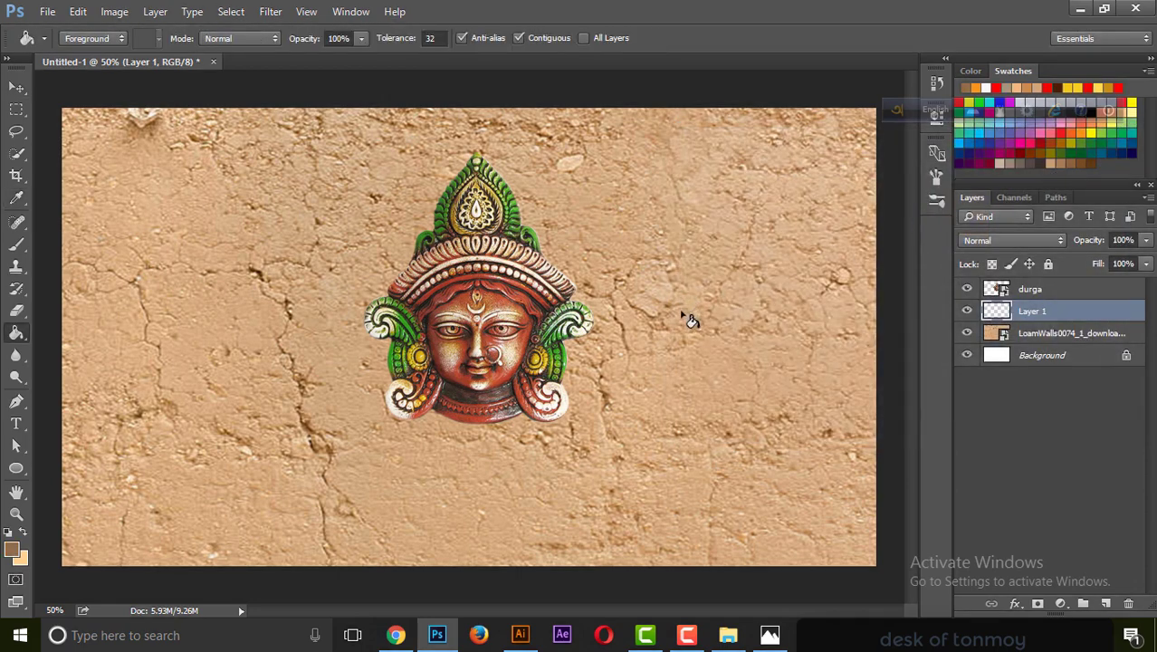
click(686, 316)
drag(1036, 337, 1052, 307)
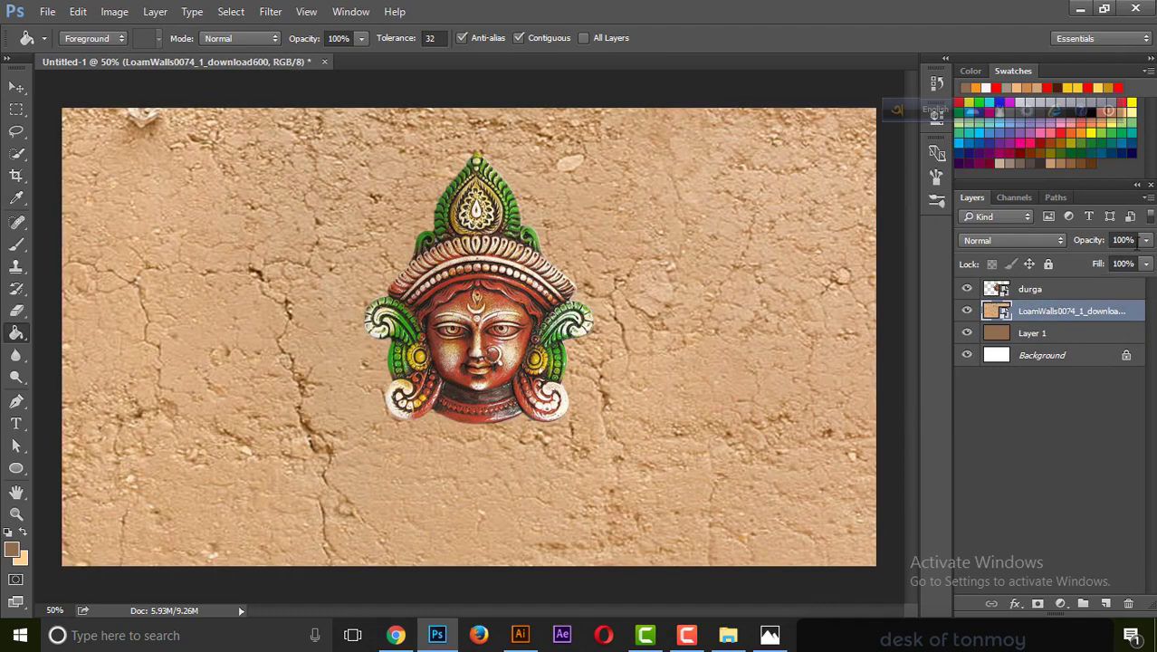
click(1145, 241)
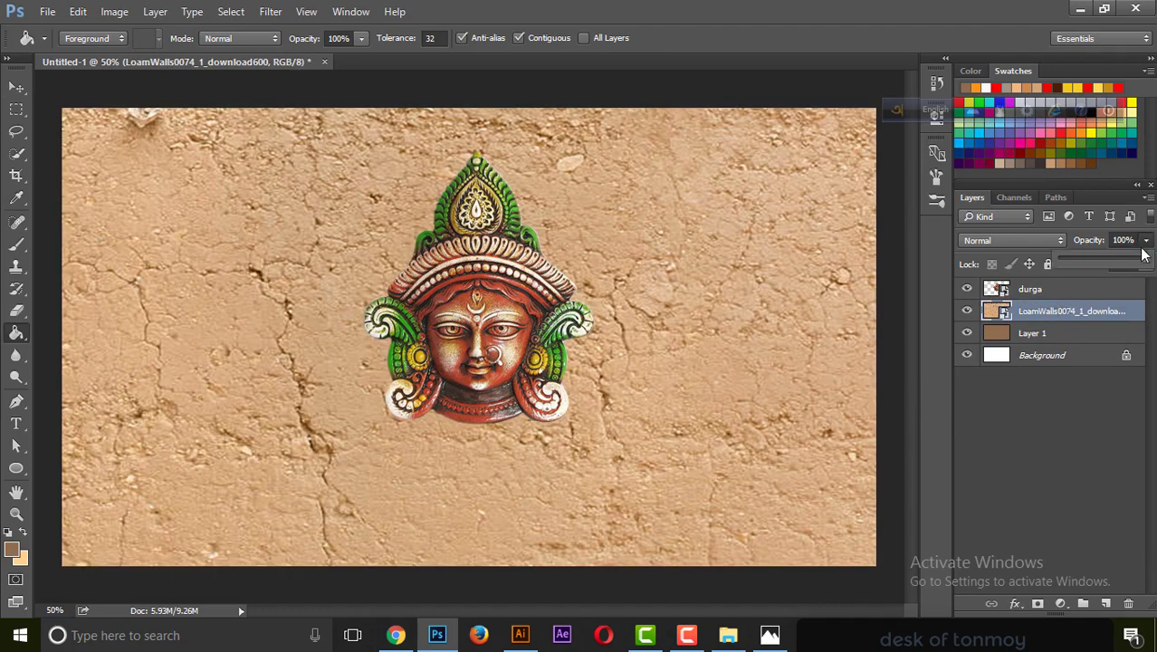
- Lower the LoamWalls opacity and set its blend mode to Overlay
drag(1104, 259, 1088, 262)
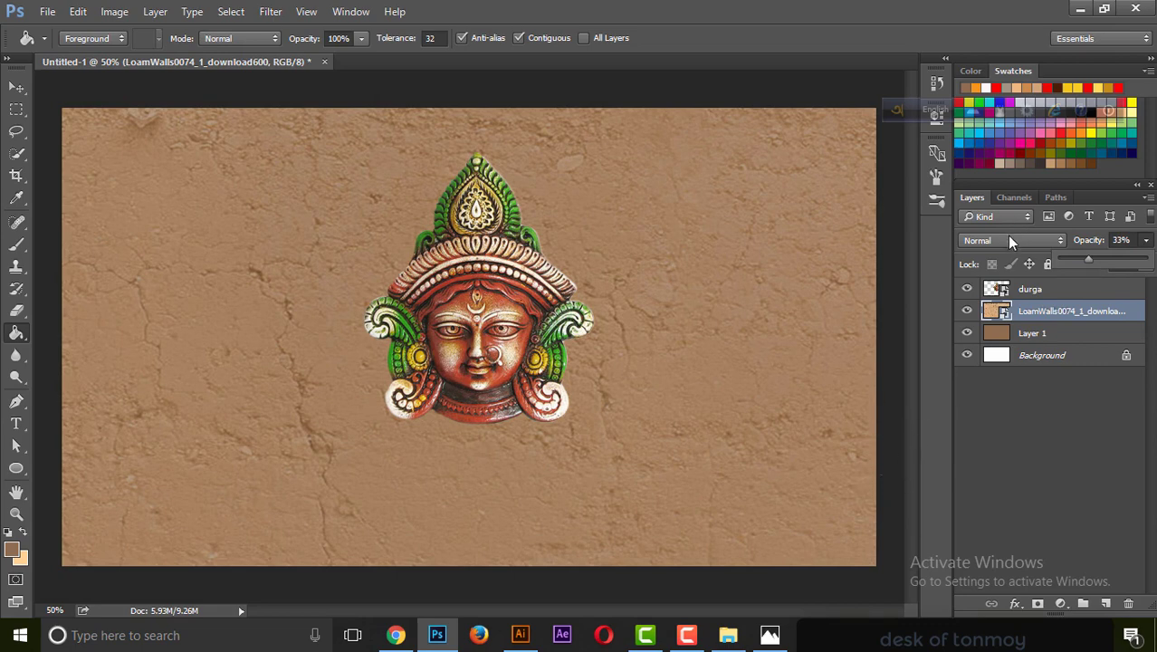
click(1010, 241)
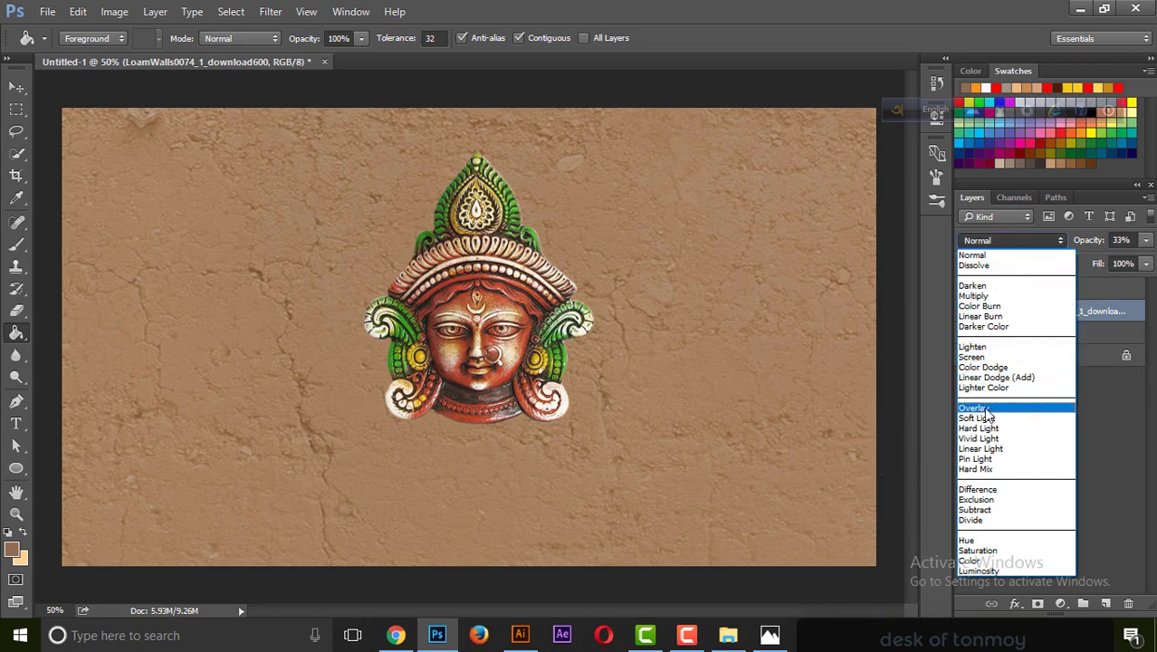
click(985, 409)
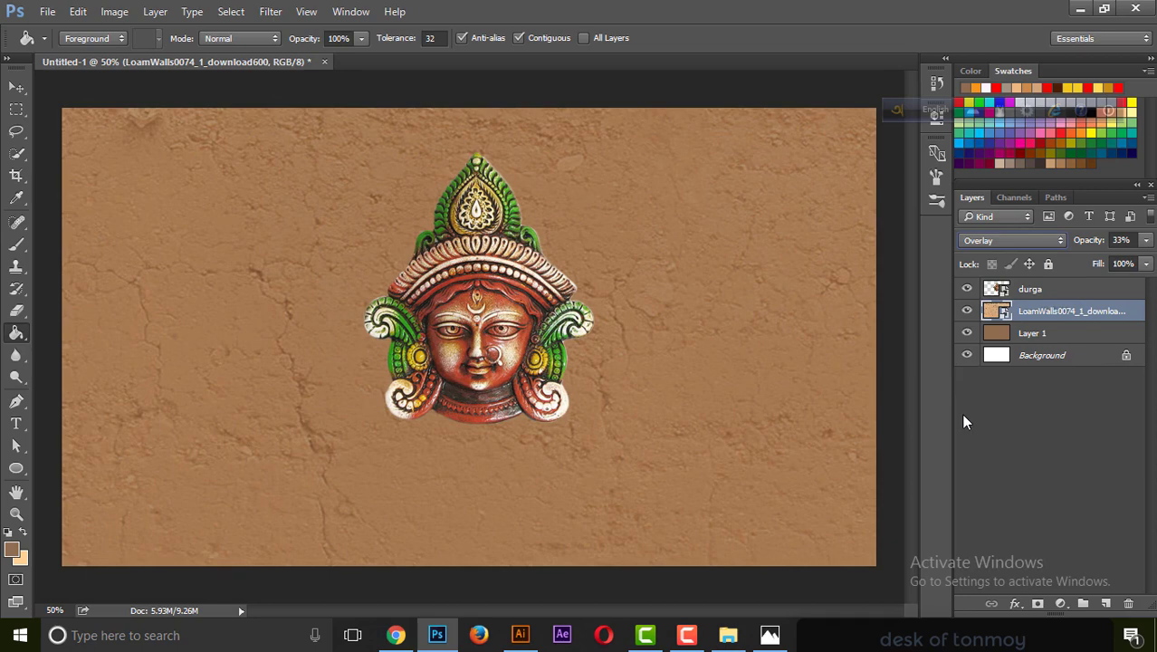
- Refill Layer 1 with a lighter tan colour
click(1038, 337)
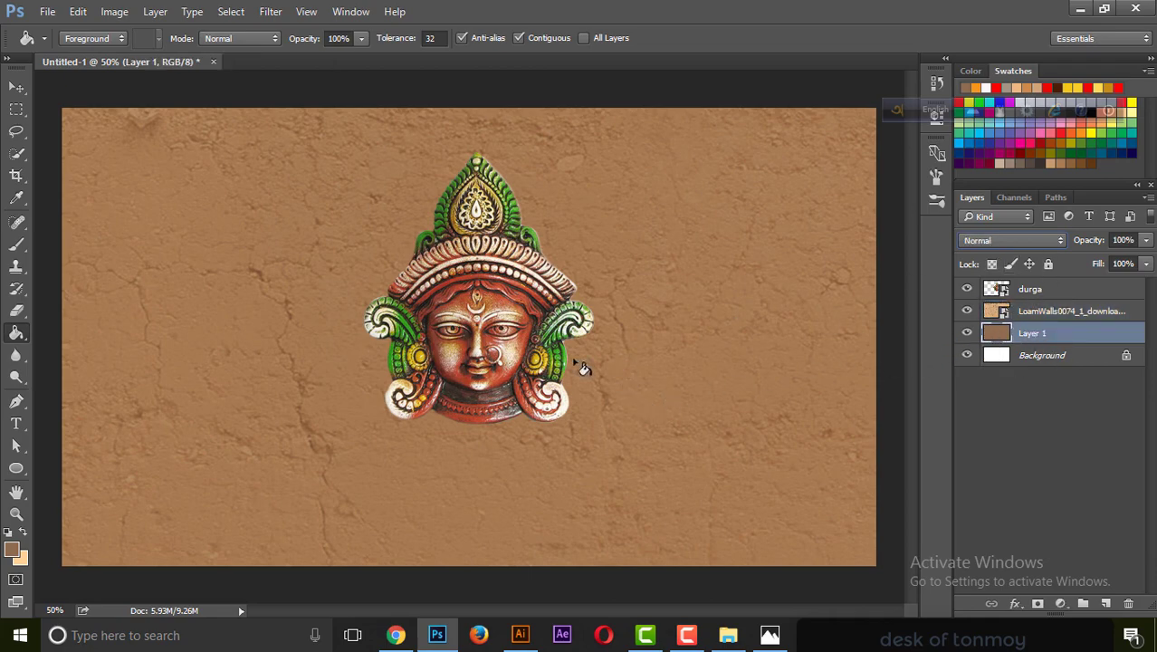
click(14, 550)
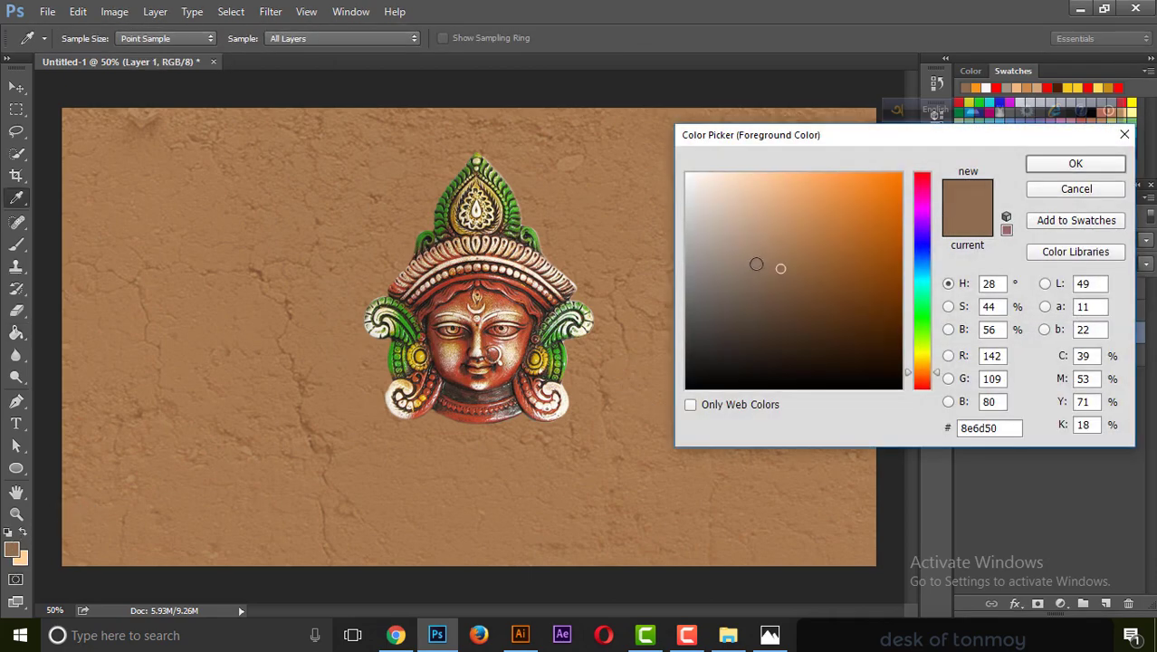
drag(755, 263, 745, 245)
click(1076, 168)
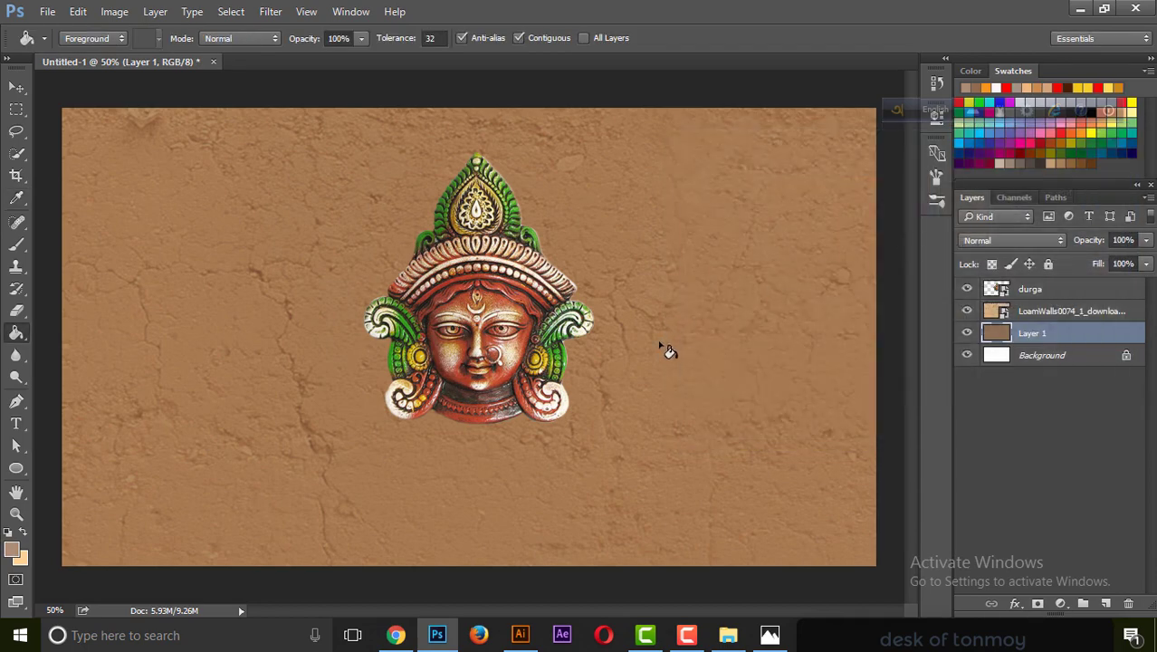
click(621, 403)
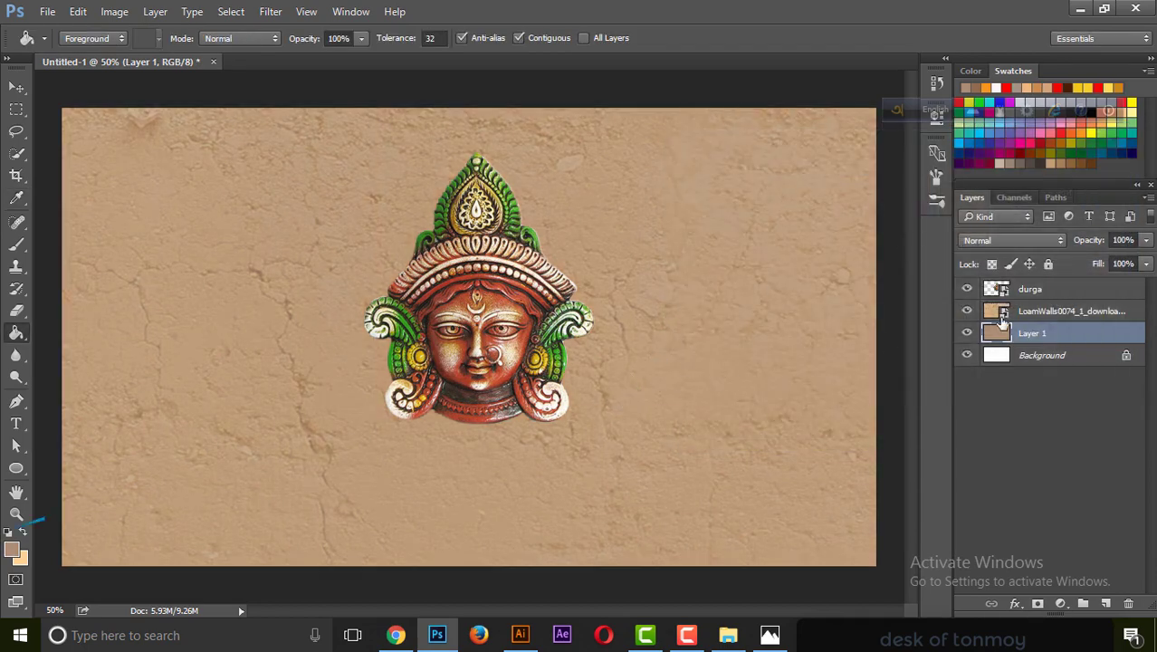
- Set the LoamWalls layer opacity to 18%
click(1068, 310)
click(1011, 239)
mouse_move(1146, 240)
mouse_down()
mouse_move(1100, 264)
mouse_move(1081, 261)
mouse_up()
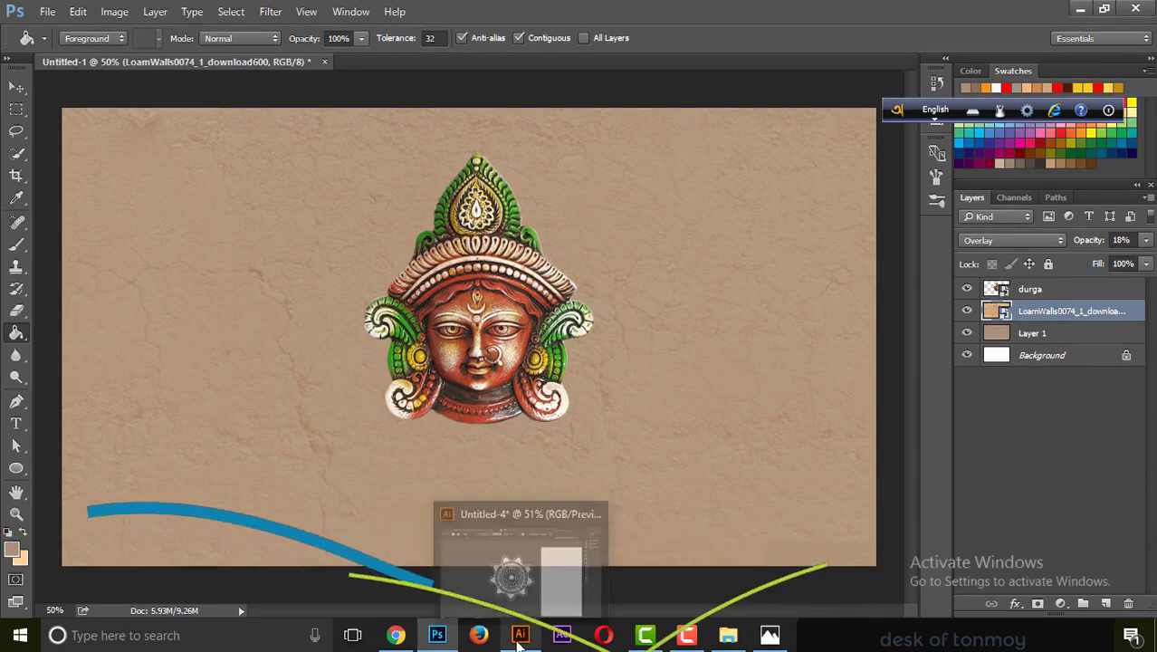
- Drag the white mandala group from Illustrator into the Photoshop poster, behind the durga layer
click(520, 634)
mouse_move(560, 241)
mouse_down()
mouse_move(770, 197)
mouse_move(715, 207)
mouse_up()
key(ctrl+z)
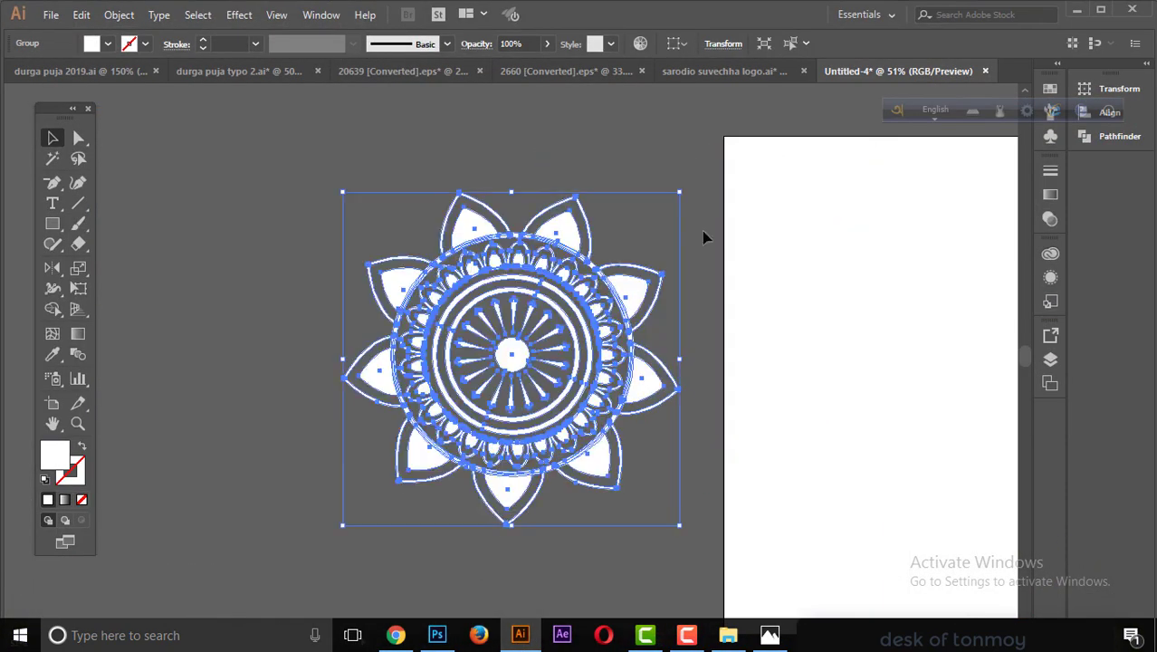
drag(579, 238, 472, 615)
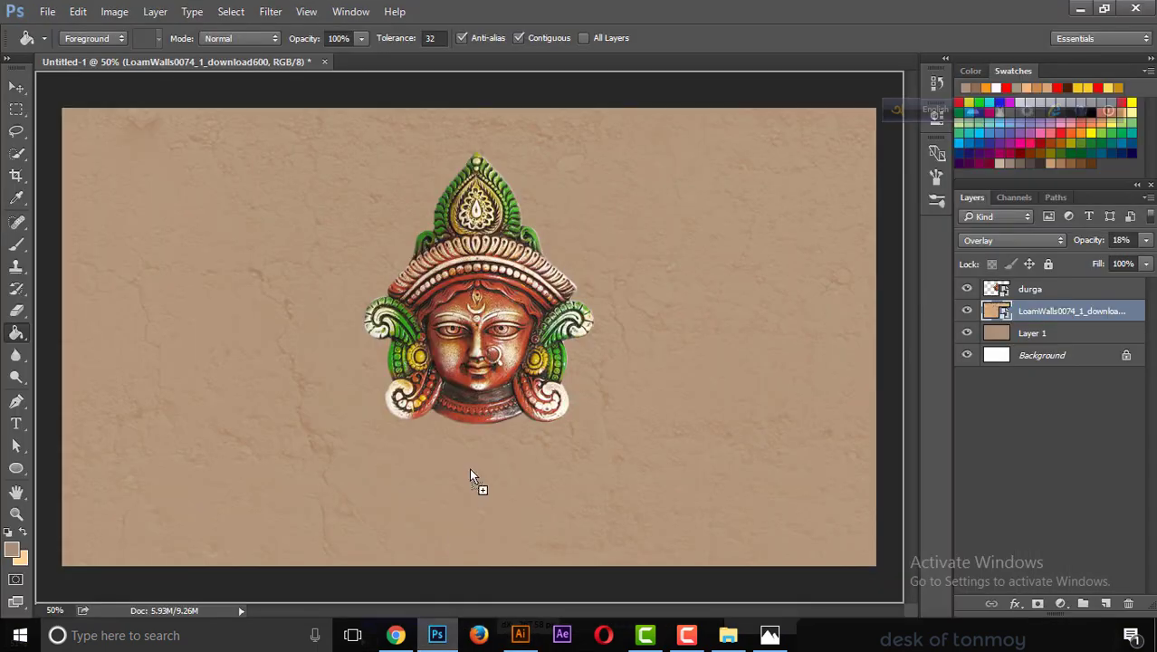
drag(472, 615, 520, 312)
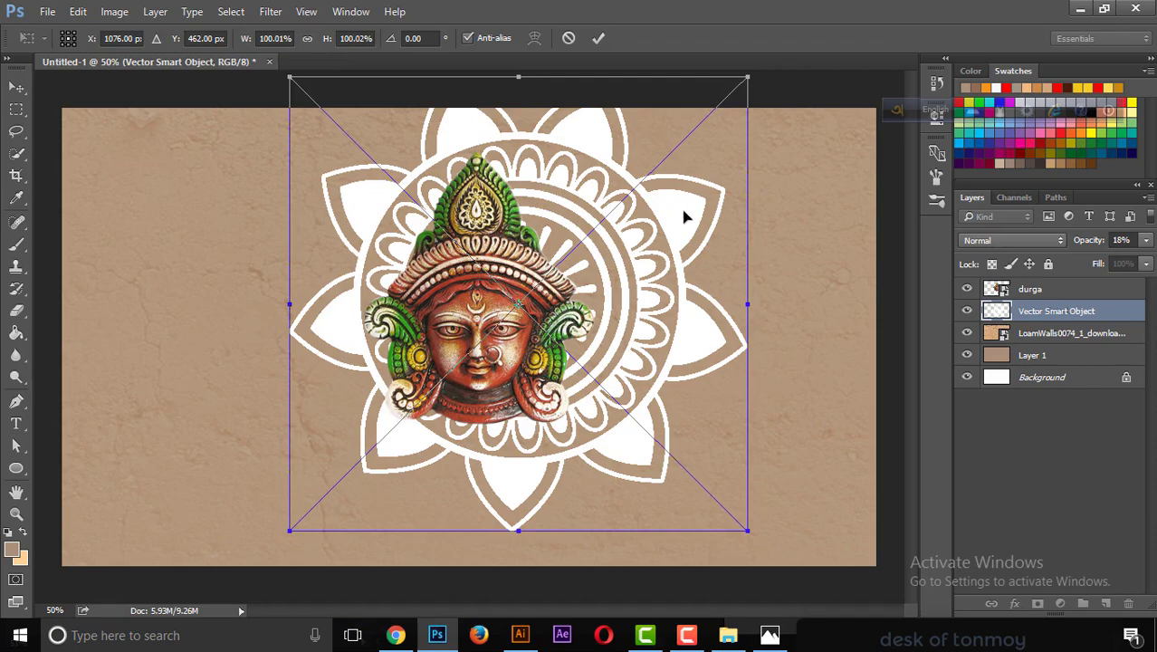
- Scale the placed mandala to about 69%, move it up, and commit it
drag(683, 215, 642, 240)
drag(712, 101, 645, 161)
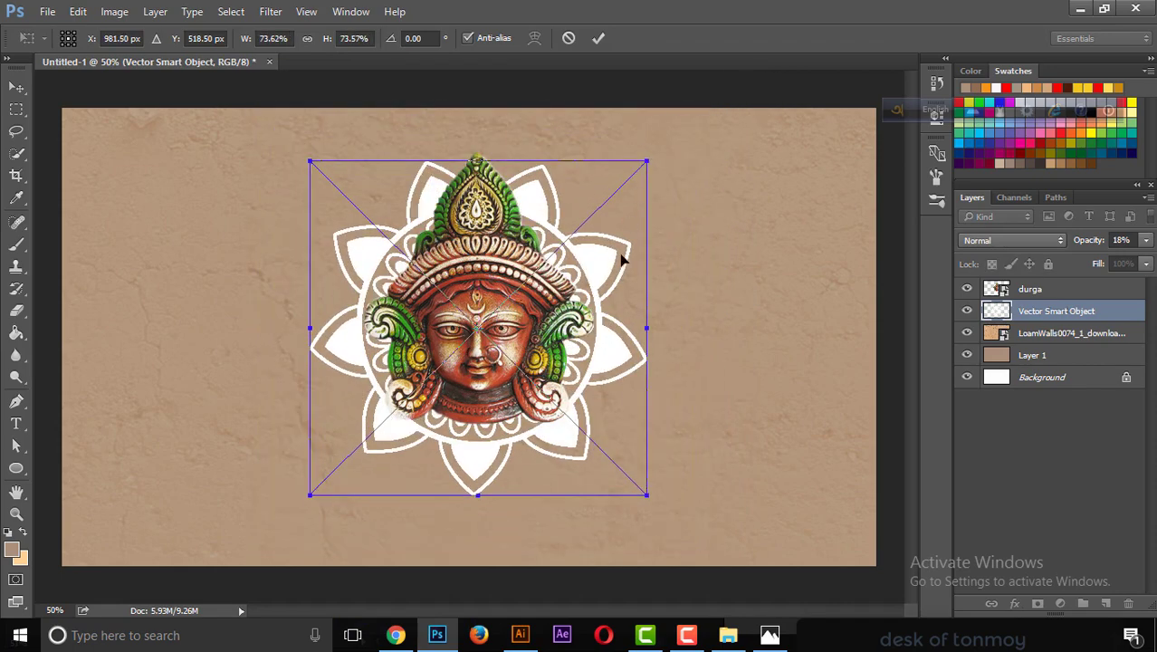
drag(622, 255, 625, 226)
key(Return)
- Shrink the Durga mask, then shrink and raise the mandala further
key(alt+bracketright)
key(ctrl+t)
drag(674, 131, 612, 167)
key(Return)
key(alt+bracketleft)
key(ctrl+t)
drag(557, 249, 568, 212)
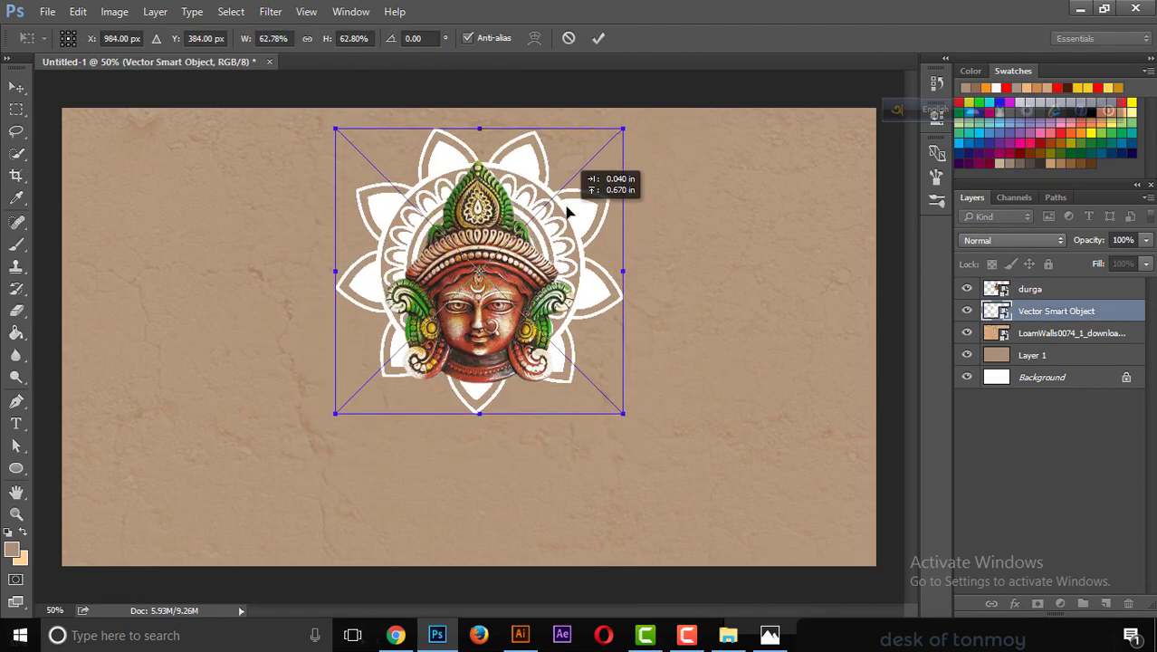
key(Return)
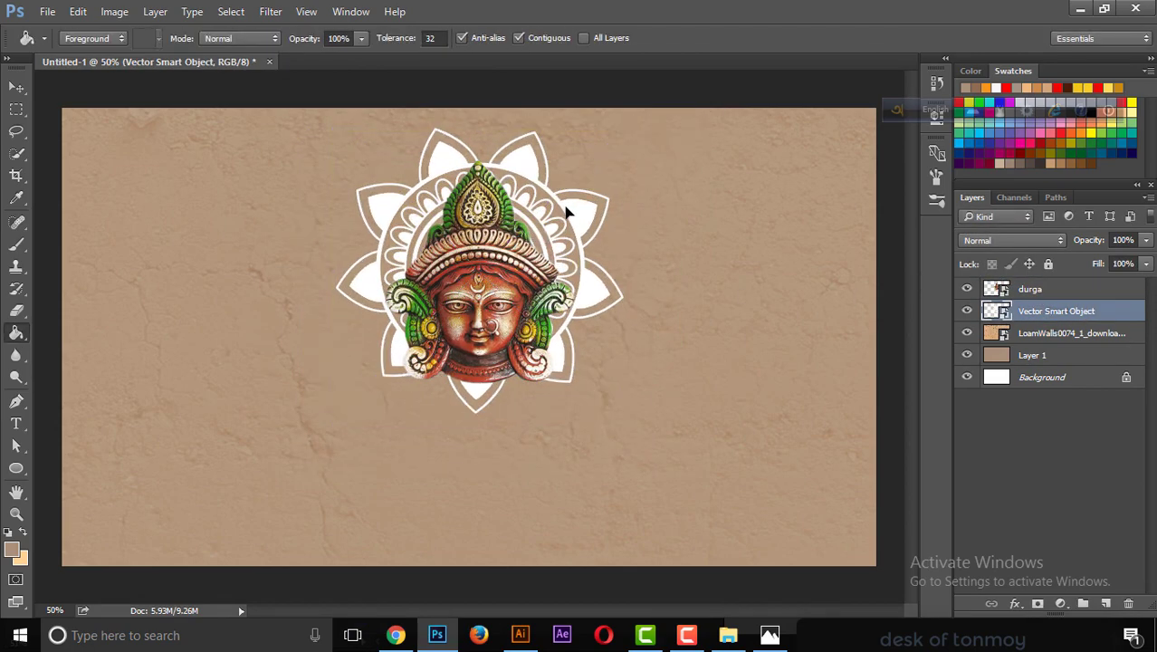
- Set the wall texture layer's blend mode to Screen after trying Multiply
key(v)
key(alt+bracketleft)
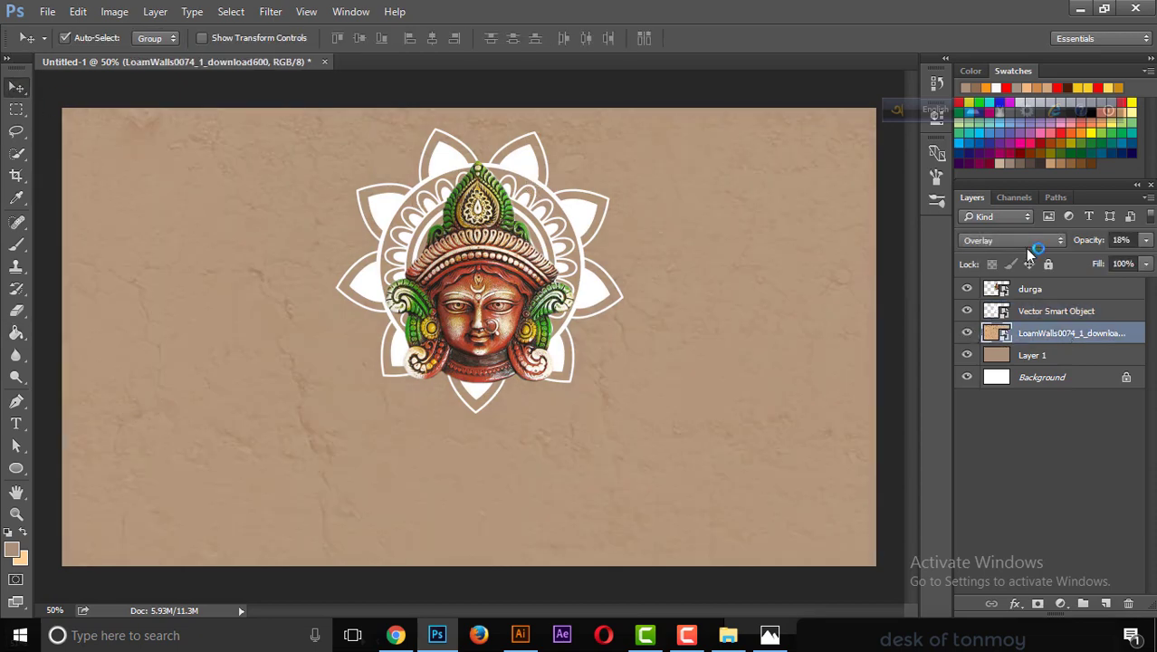
click(1009, 240)
click(973, 296)
click(1009, 240)
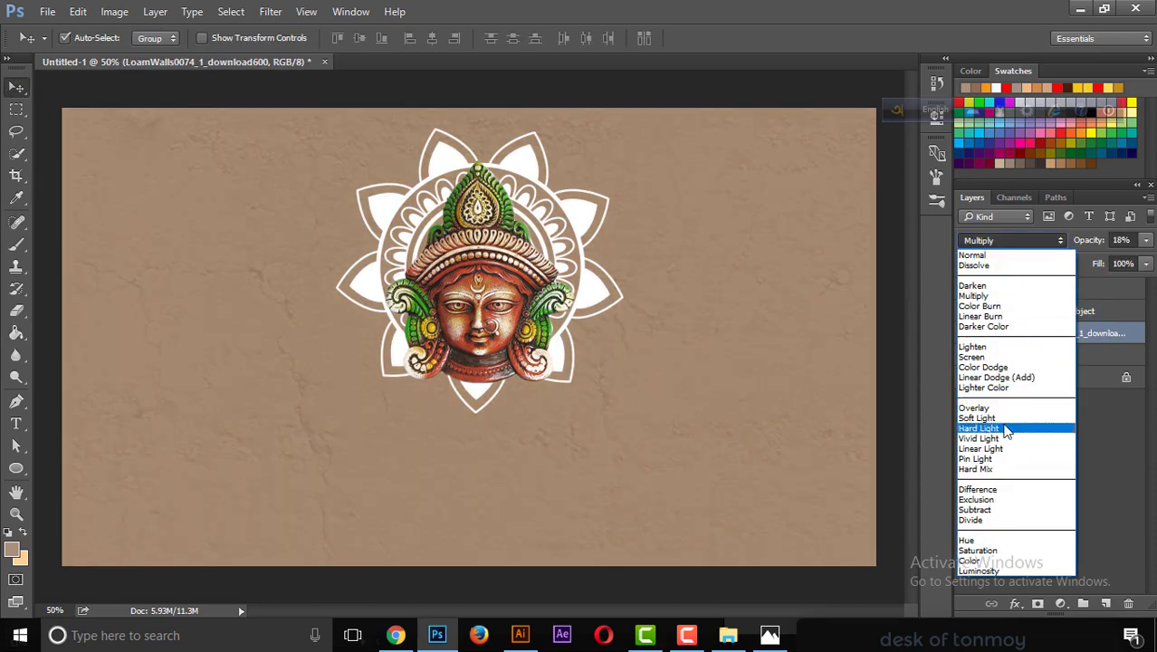
click(982, 357)
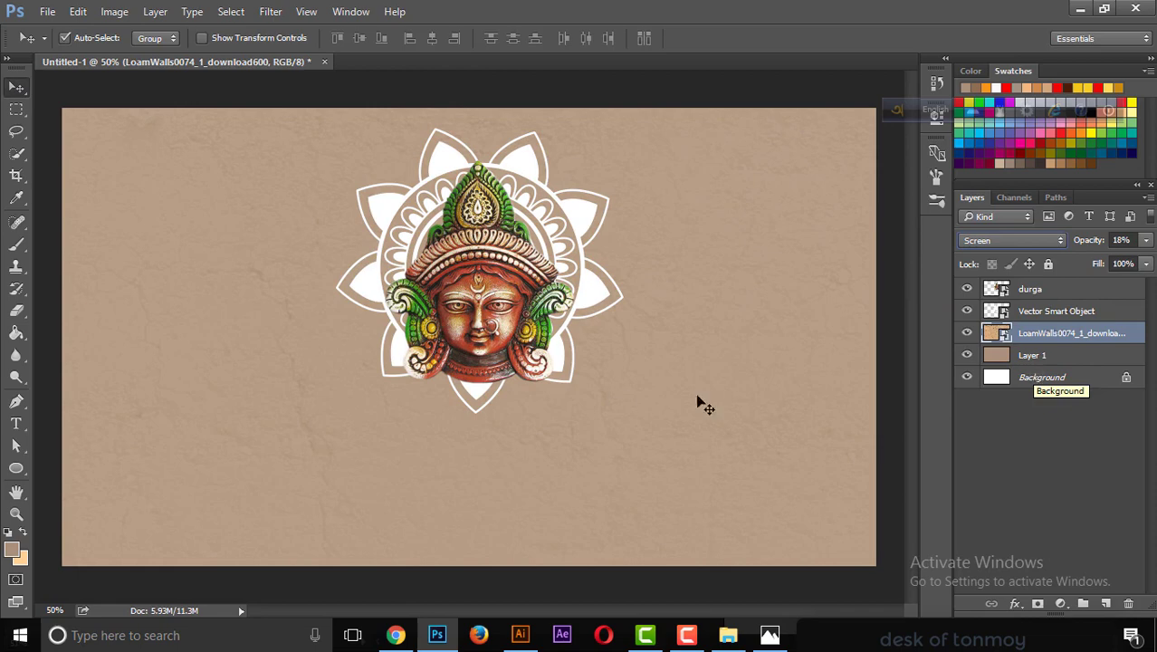
- Align the mask and mandala horizontal centres, nudge the durga layer, and add Layer 2
drag(514, 300, 512, 291)
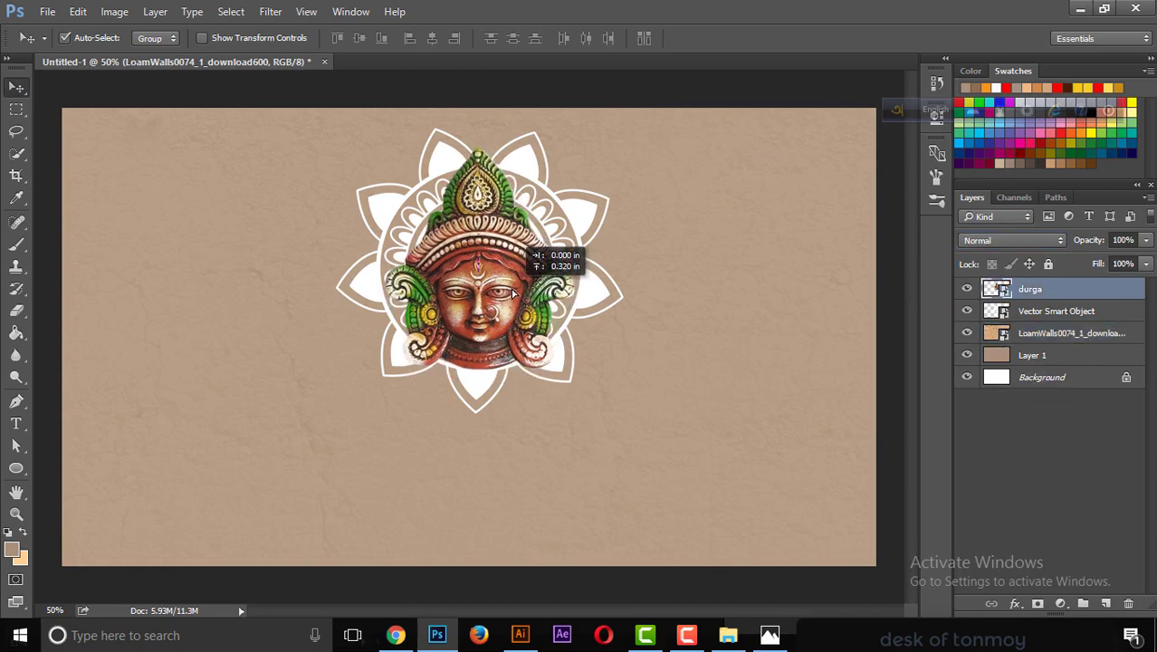
ctrl+click(1041, 377)
click(431, 39)
click(1050, 310)
ctrl+click(1041, 378)
click(432, 38)
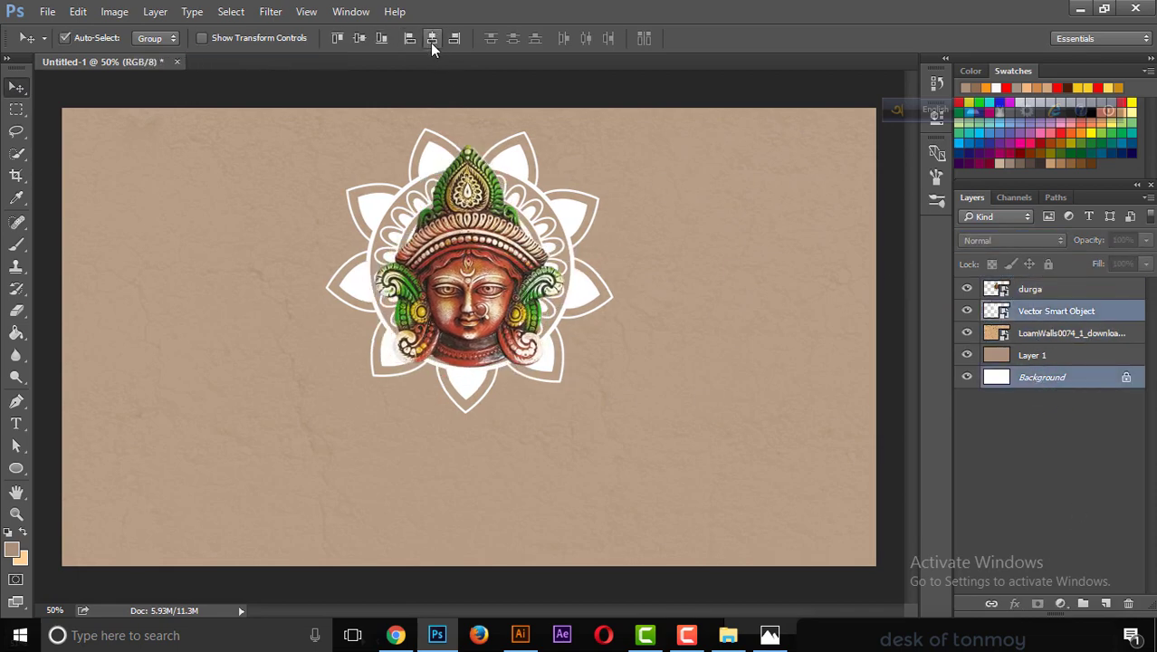
click(715, 328)
drag(521, 308, 526, 313)
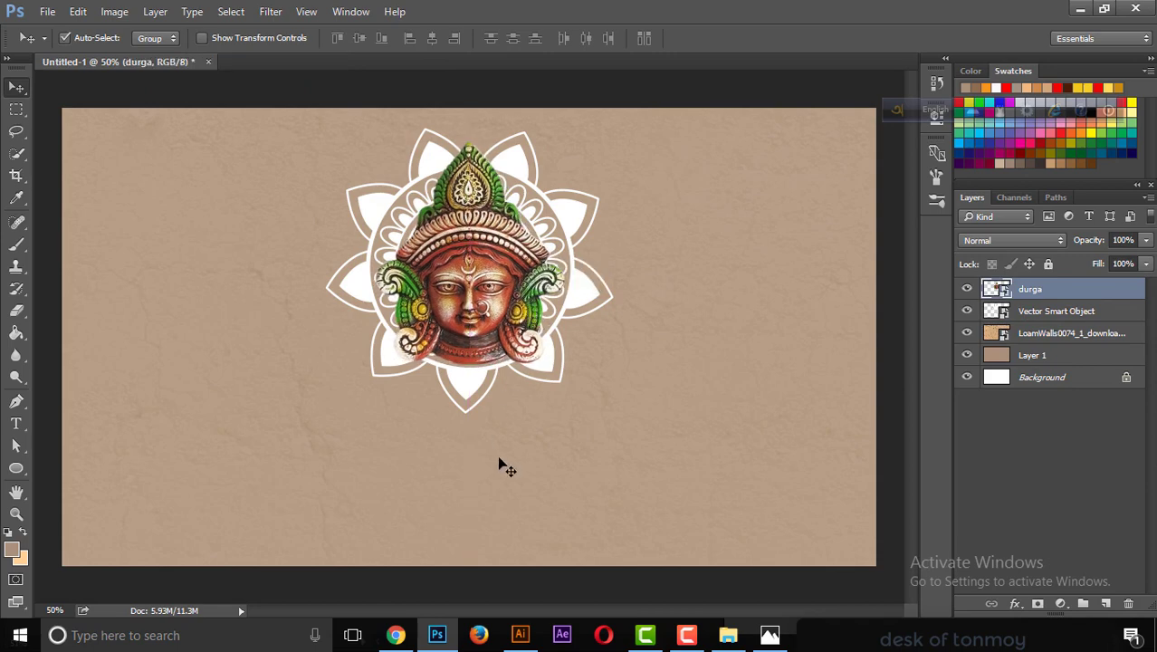
click(1068, 333)
- Choose the Brush tool with a cream fff3e8 foreground, undoing a trial stroke
click(1105, 602)
key(b)
click(12, 549)
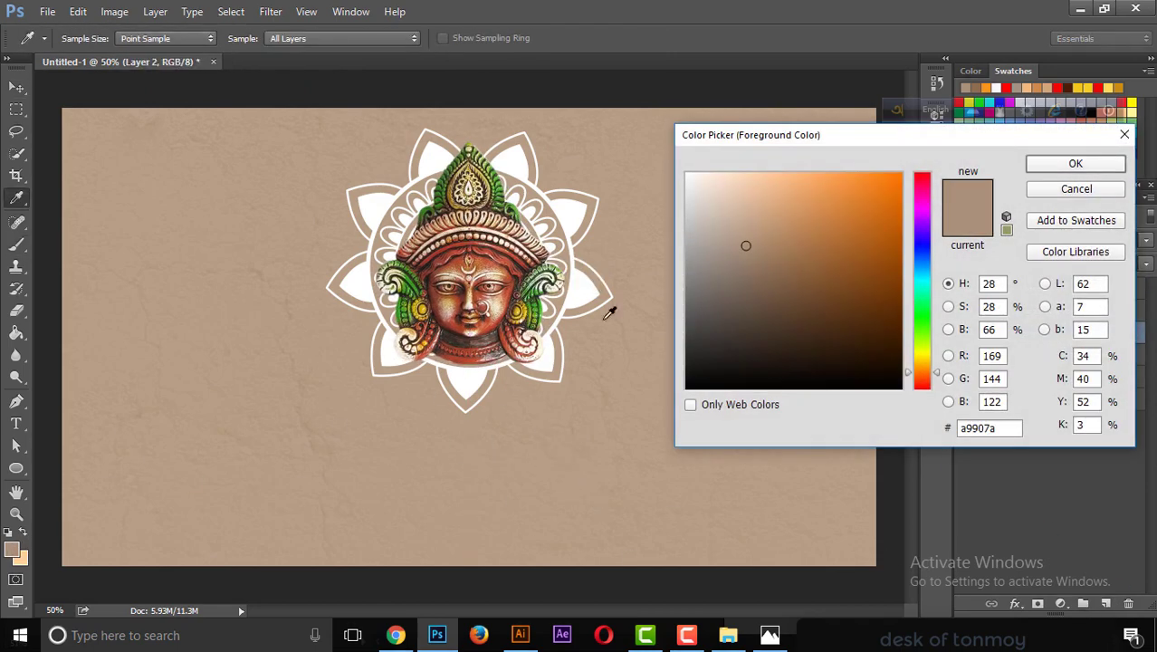
click(705, 173)
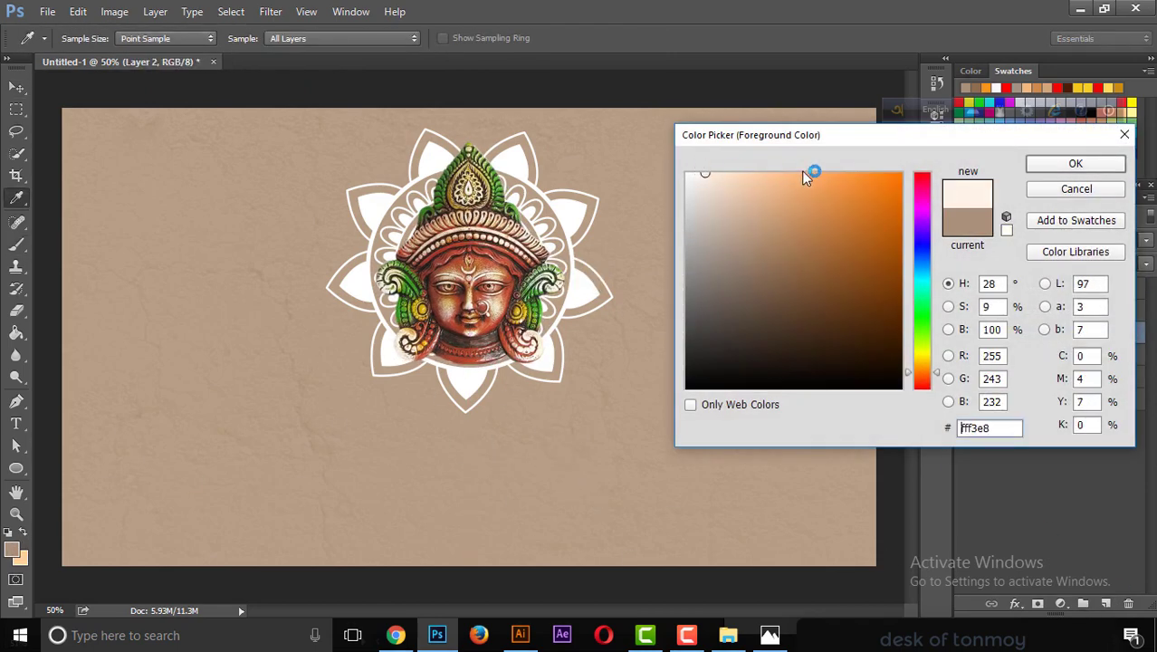
click(1074, 164)
mouse_move(543, 407)
mouse_down()
mouse_move(507, 380)
mouse_move(493, 399)
mouse_move(493, 561)
mouse_up()
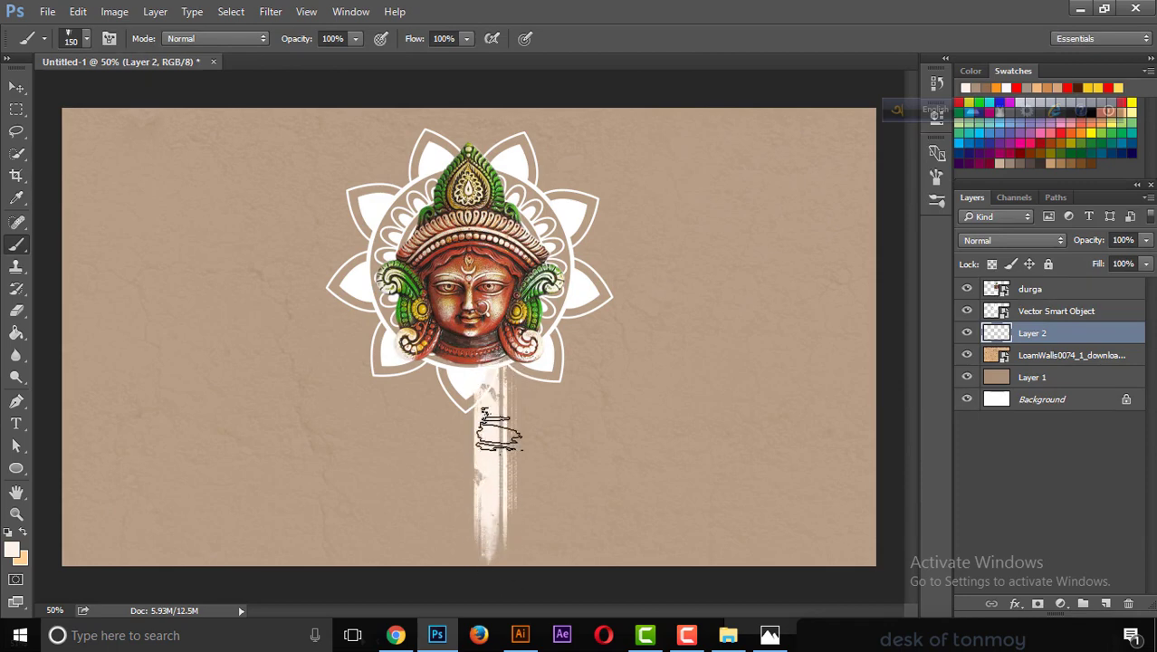
key(ctrl+z)
- Select the 150 px ink brush preset
click(939, 198)
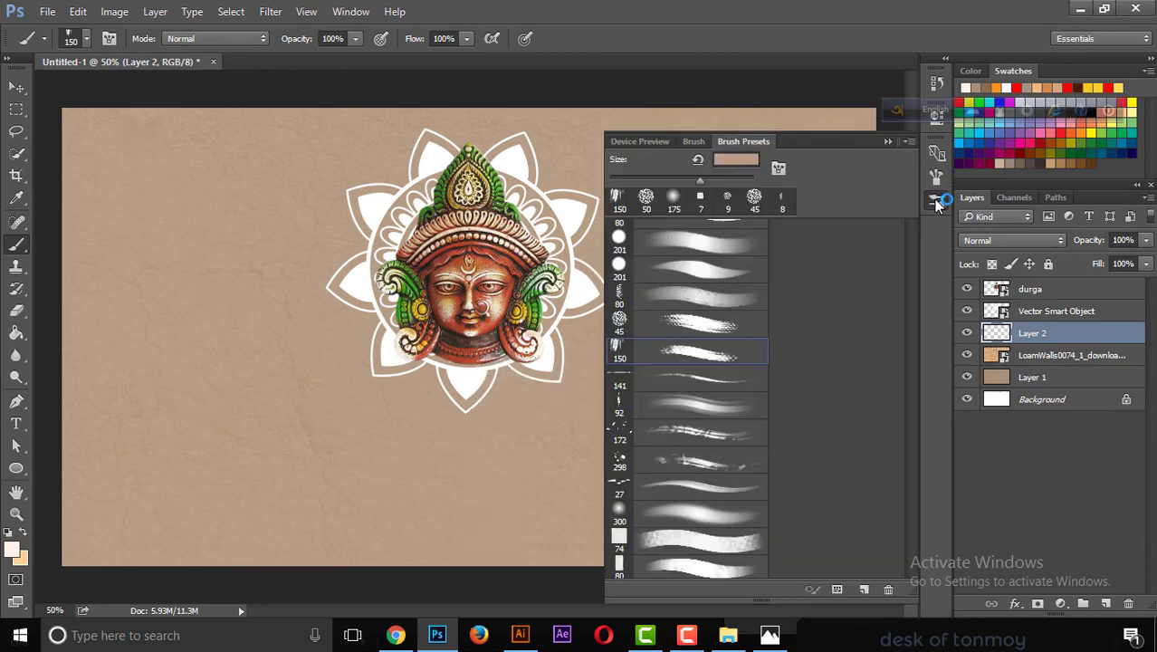
double_click(710, 354)
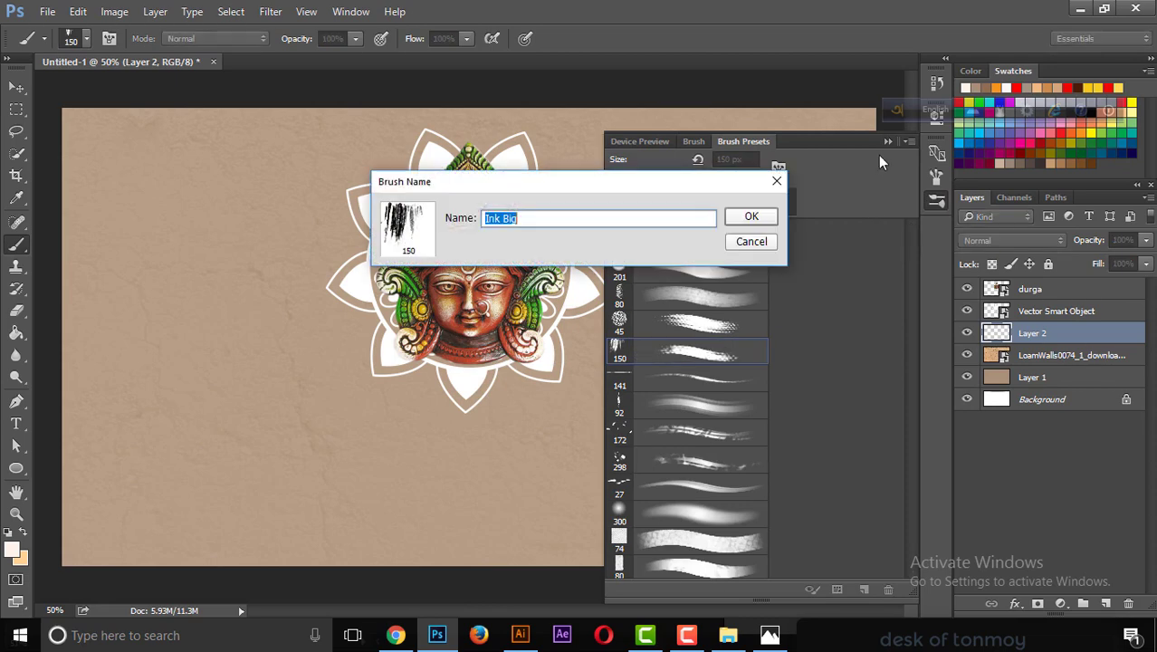
click(752, 241)
click(888, 142)
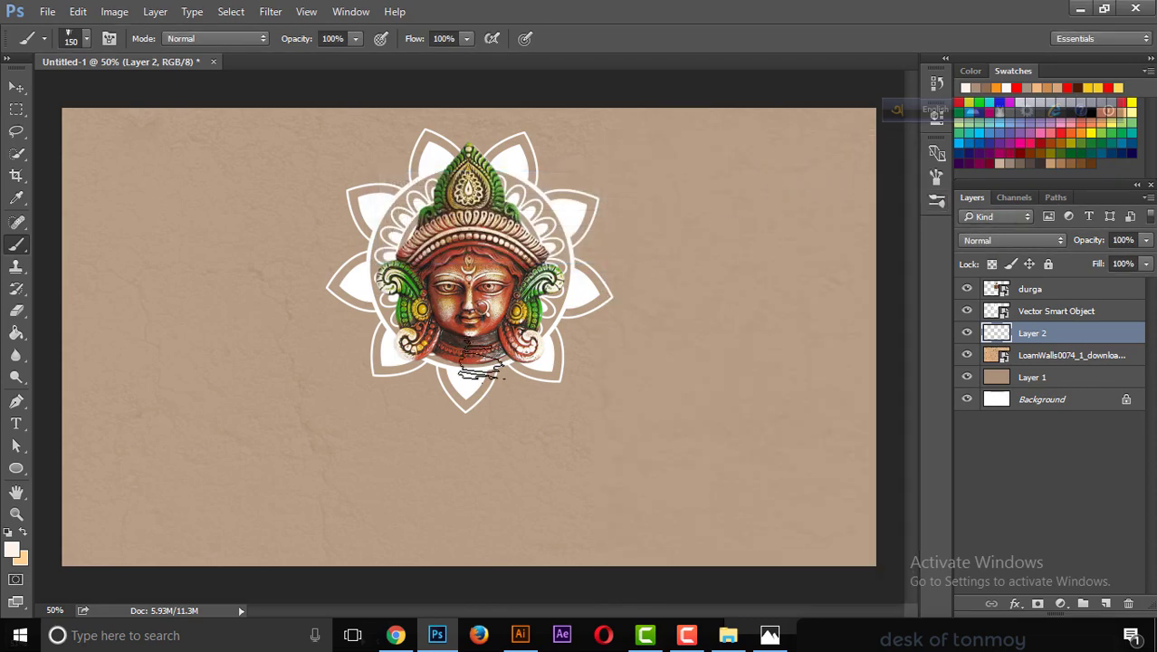
- Paint vertical cream drips below the mandala, widening them to both sides
drag(467, 373, 457, 543)
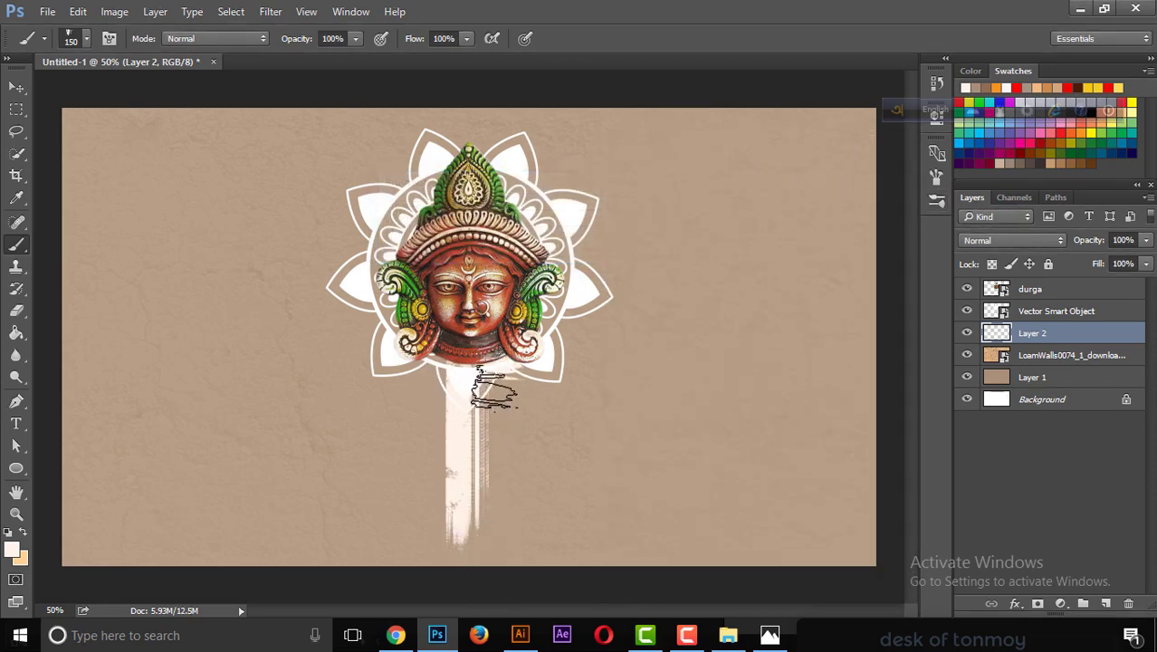
drag(496, 382, 485, 466)
mouse_move(505, 357)
mouse_down()
mouse_move(497, 459)
mouse_move(525, 464)
mouse_up()
mouse_move(444, 362)
mouse_down()
mouse_move(444, 514)
mouse_move(427, 498)
mouse_up()
drag(415, 374, 421, 475)
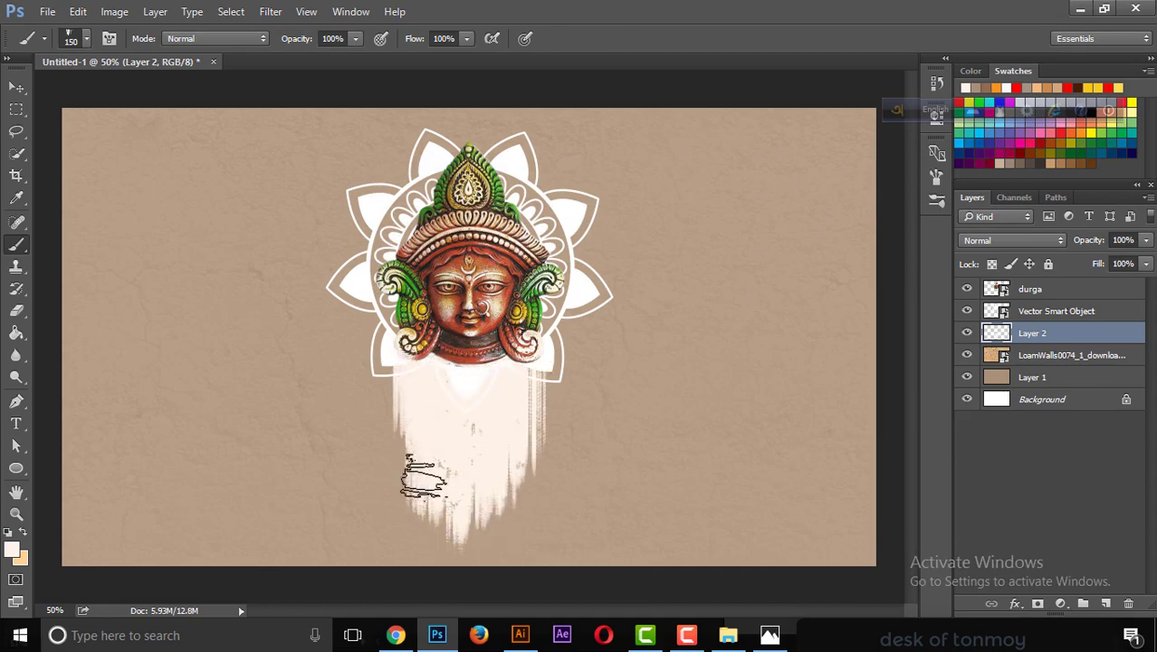
drag(380, 362, 385, 485)
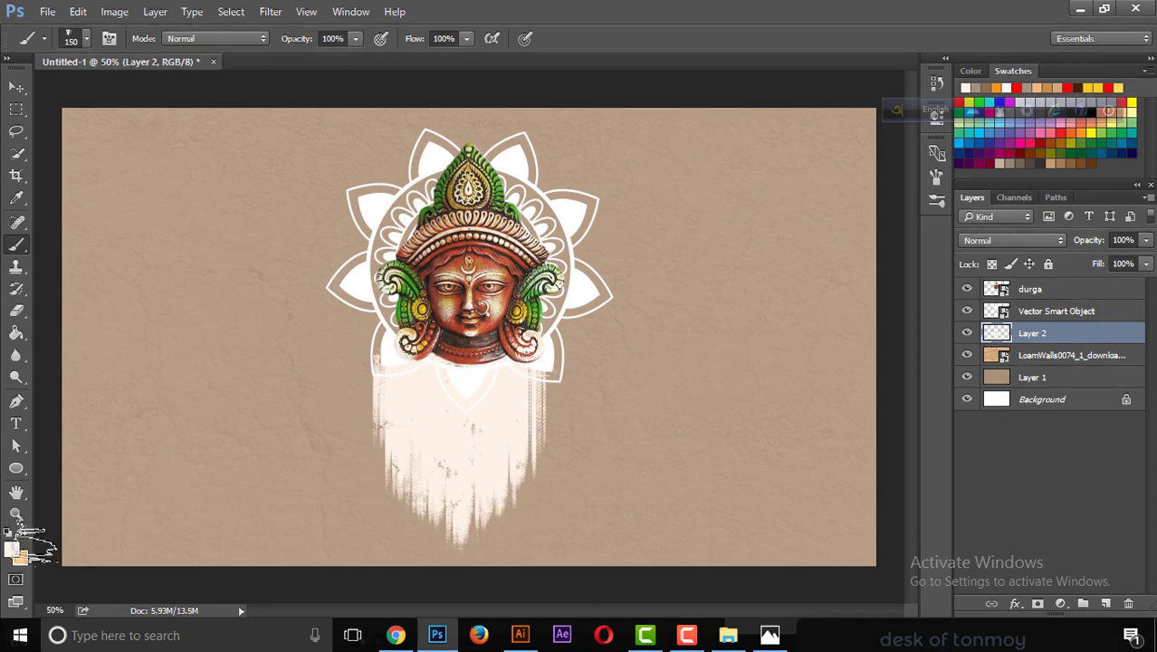
click(12, 548)
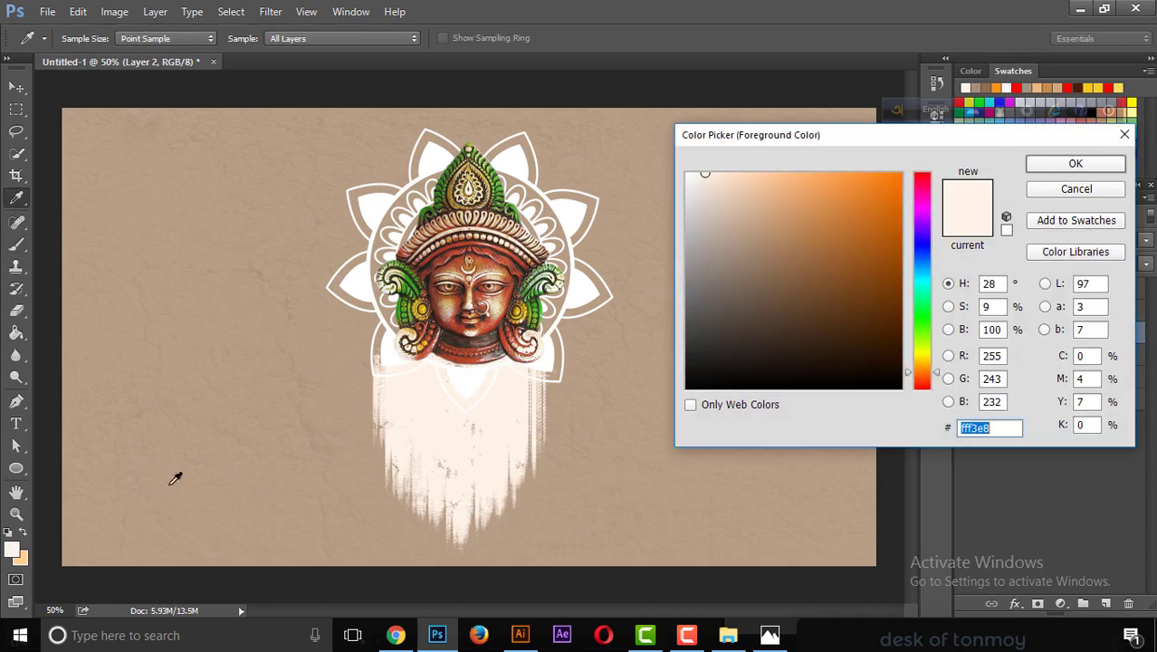
- Set the foreground to red ff000c and paint red strokes over the drip's left and right parts
click(922, 175)
drag(900, 178, 908, 171)
click(1059, 165)
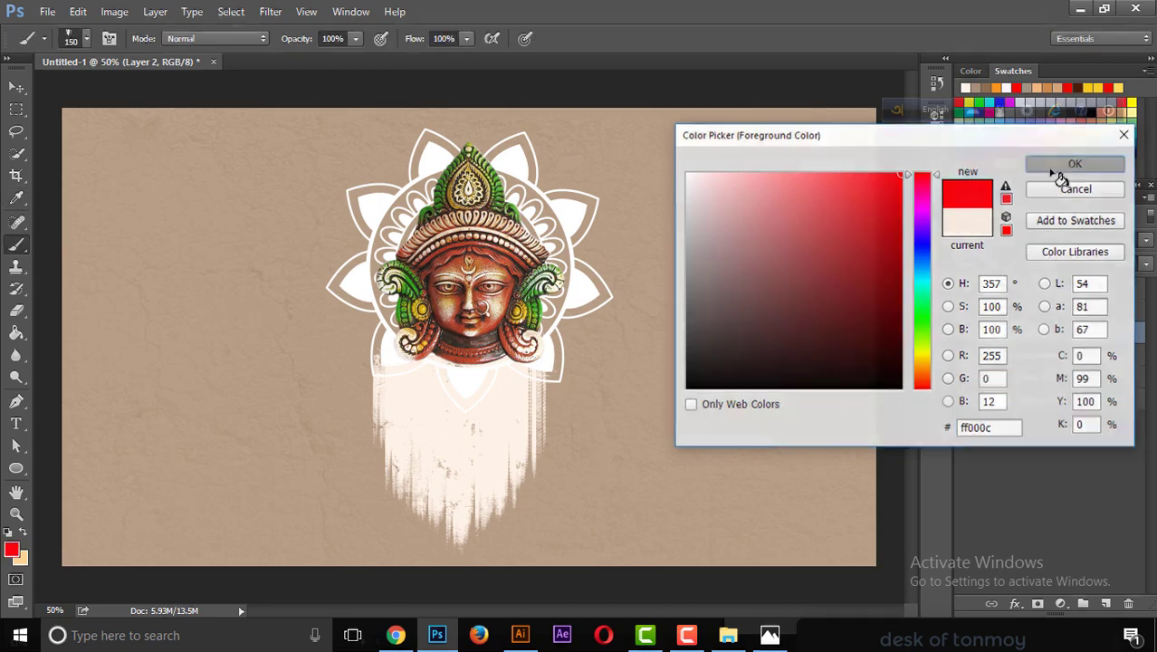
drag(410, 344, 412, 498)
drag(433, 371, 439, 468)
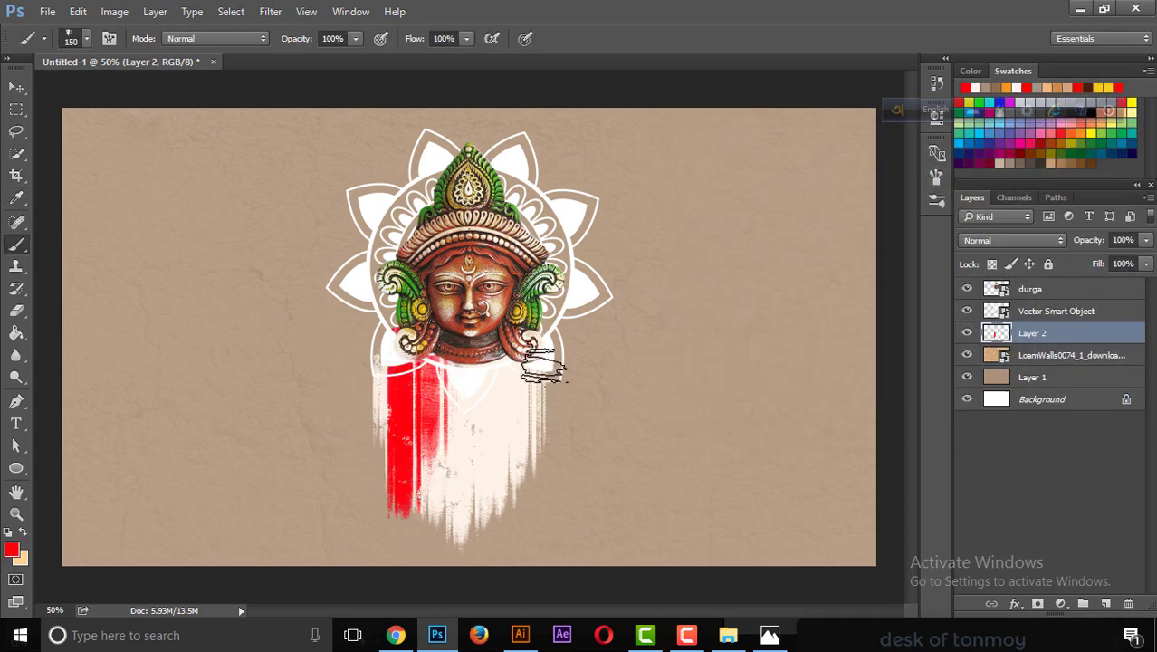
mouse_move(543, 362)
mouse_down()
mouse_move(538, 511)
mouse_move(520, 447)
mouse_up()
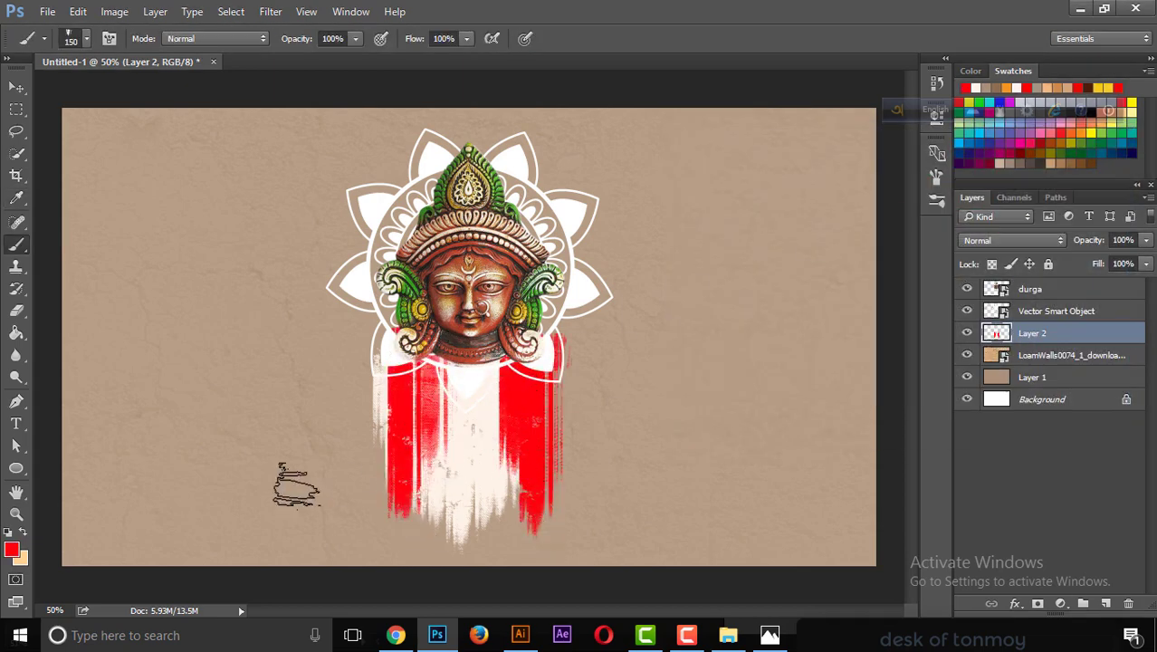
- Switch to orange ff9600 and paint orange strokes along both outer edges
click(10, 548)
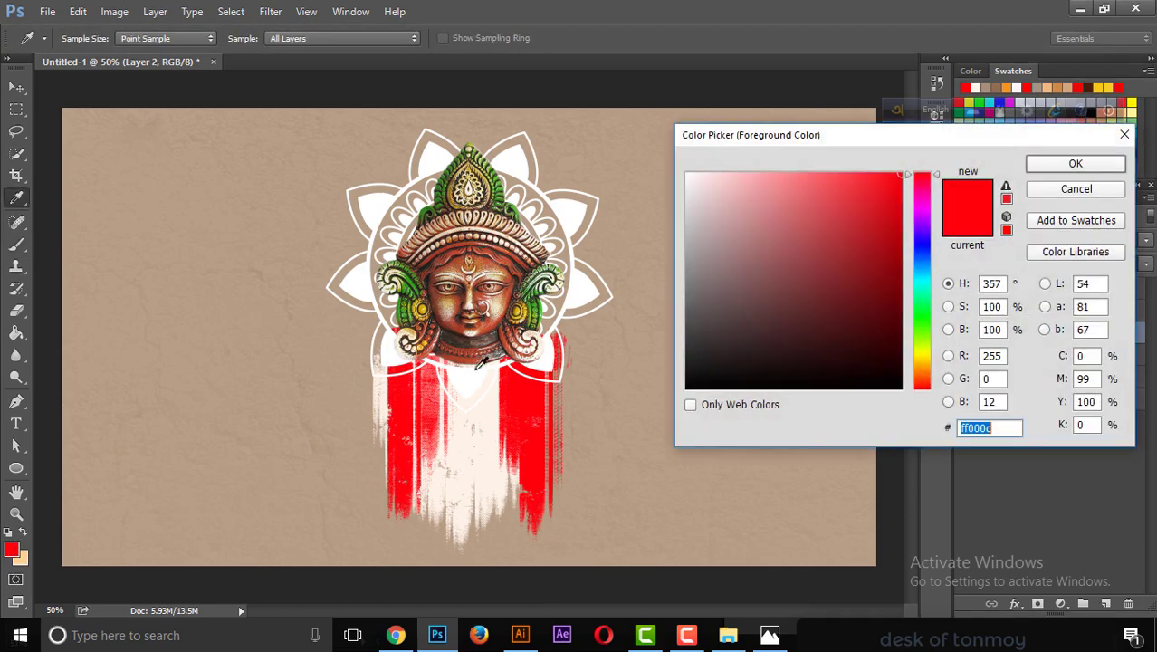
drag(912, 388, 918, 353)
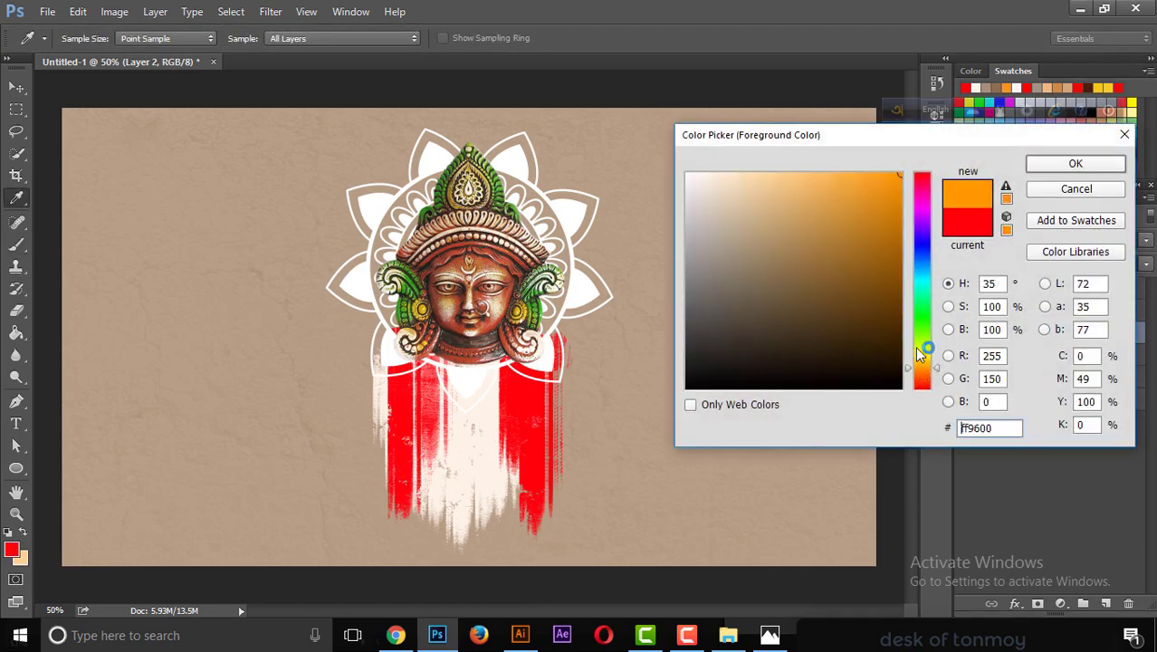
click(1074, 163)
drag(378, 357, 376, 421)
drag(394, 469, 389, 477)
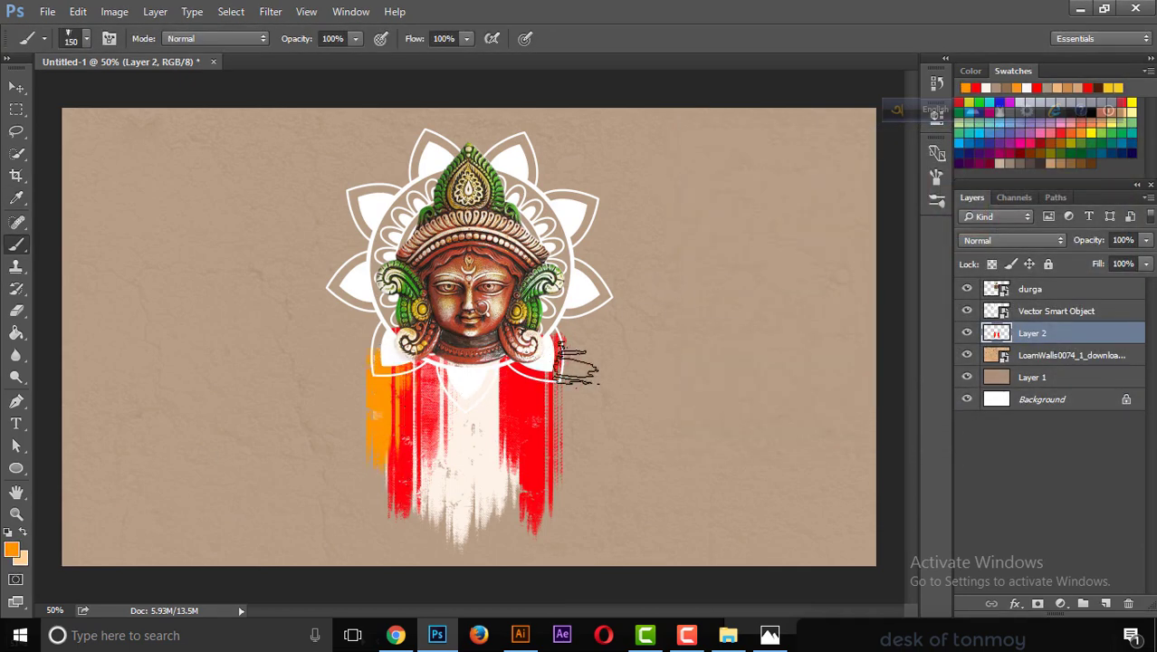
drag(561, 340, 557, 466)
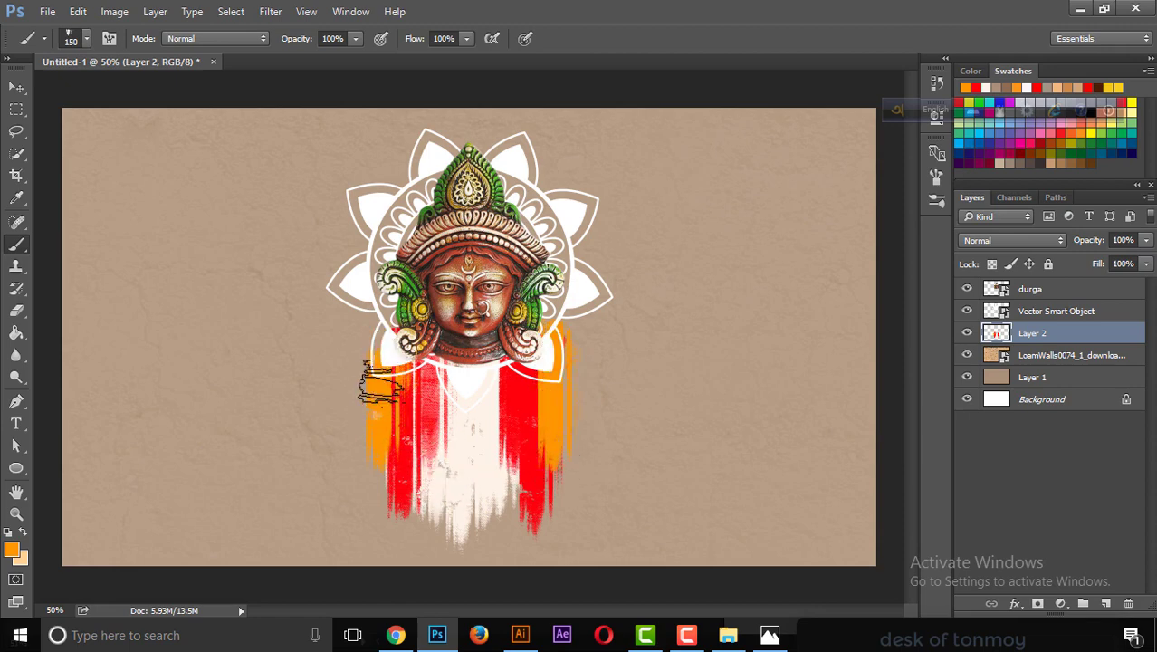
drag(430, 367, 425, 497)
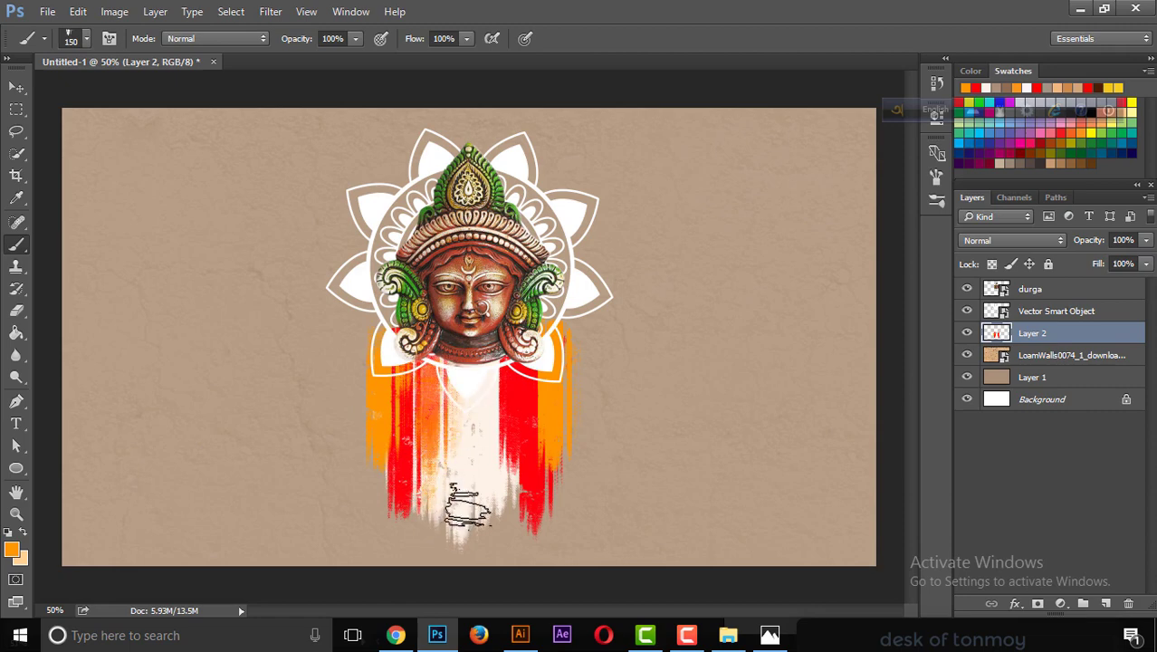
drag(560, 342, 545, 521)
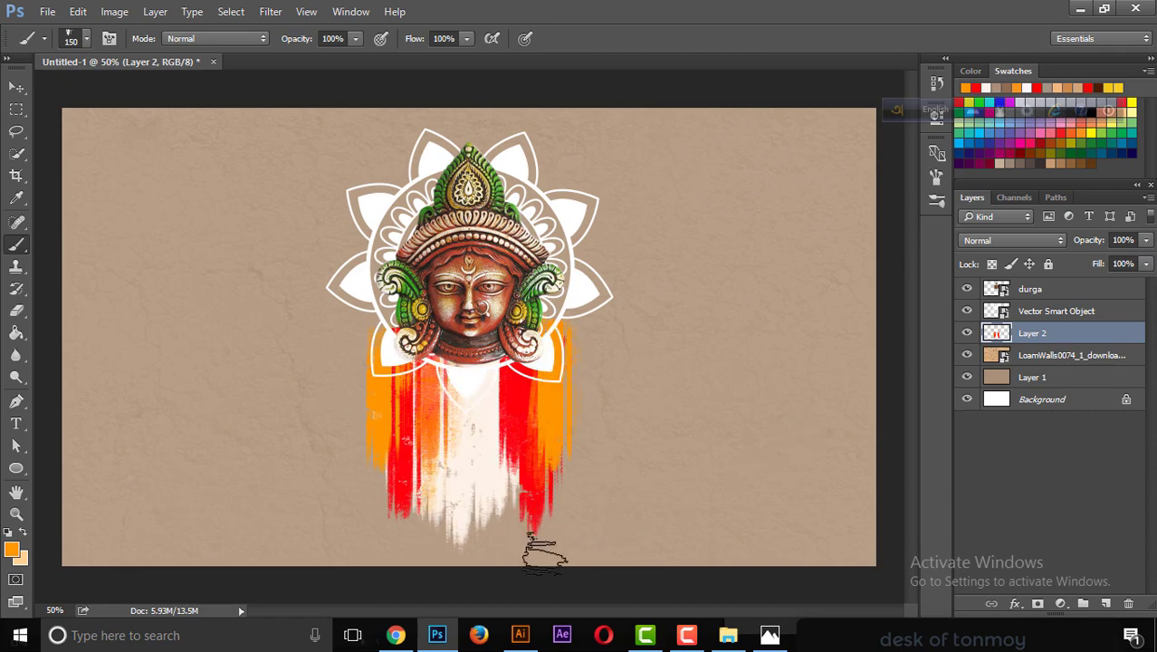
- In the sarodio suvechha logo document, select the Bengali lettering and copy it beside the page
click(520, 634)
click(568, 574)
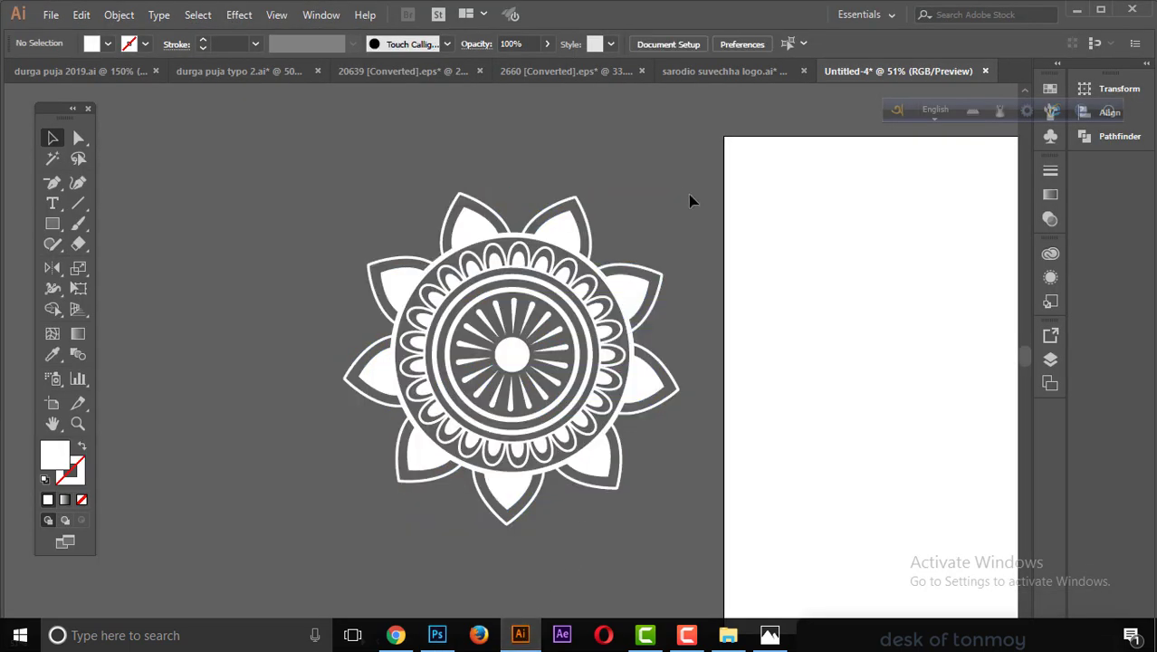
click(713, 72)
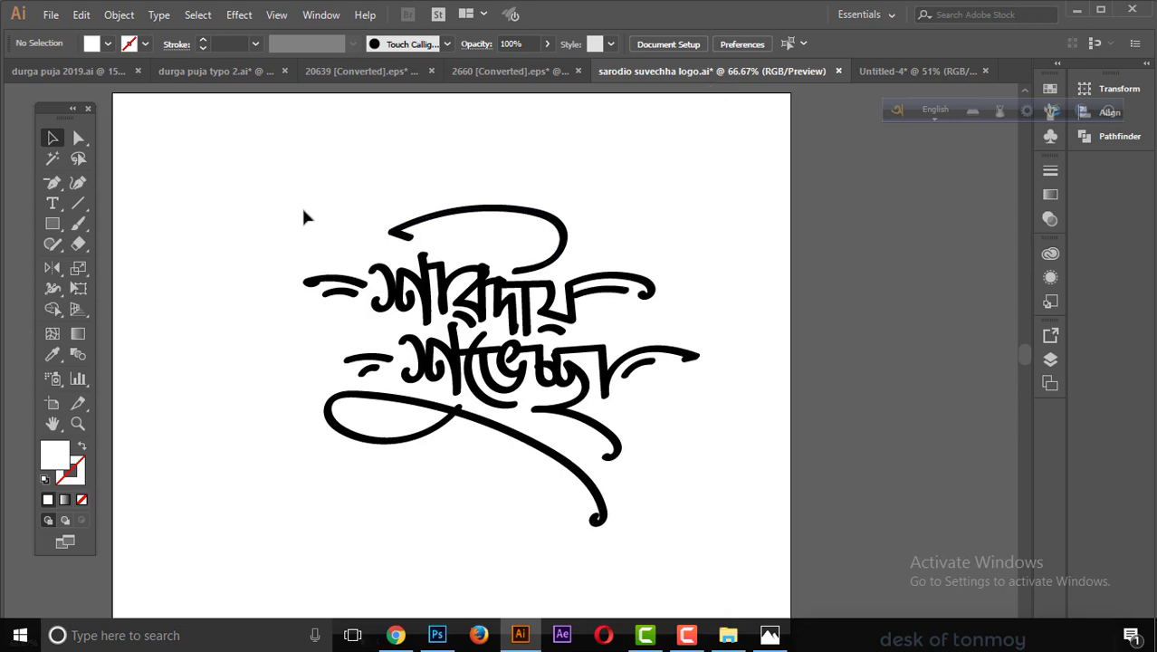
mouse_move(304, 216)
mouse_down()
mouse_move(702, 535)
mouse_move(718, 523)
mouse_up()
scroll(589, 497, right, 5)
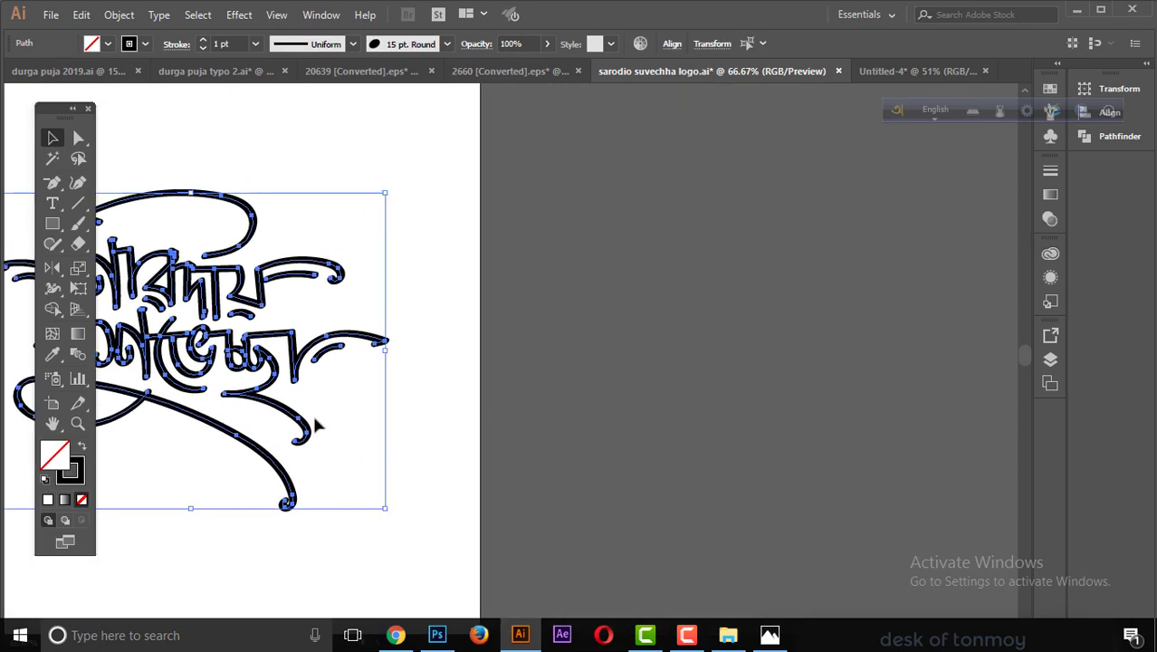
drag(290, 414, 852, 412)
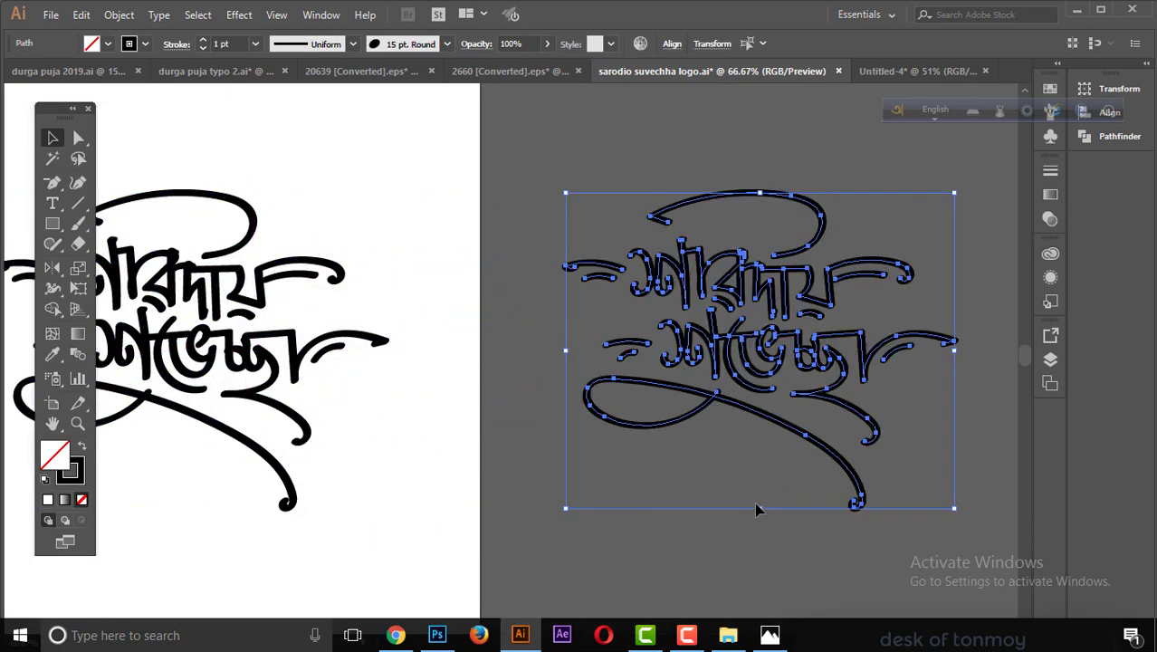
- Outline the lettering strokes and merge the shapes into one outline
click(118, 15)
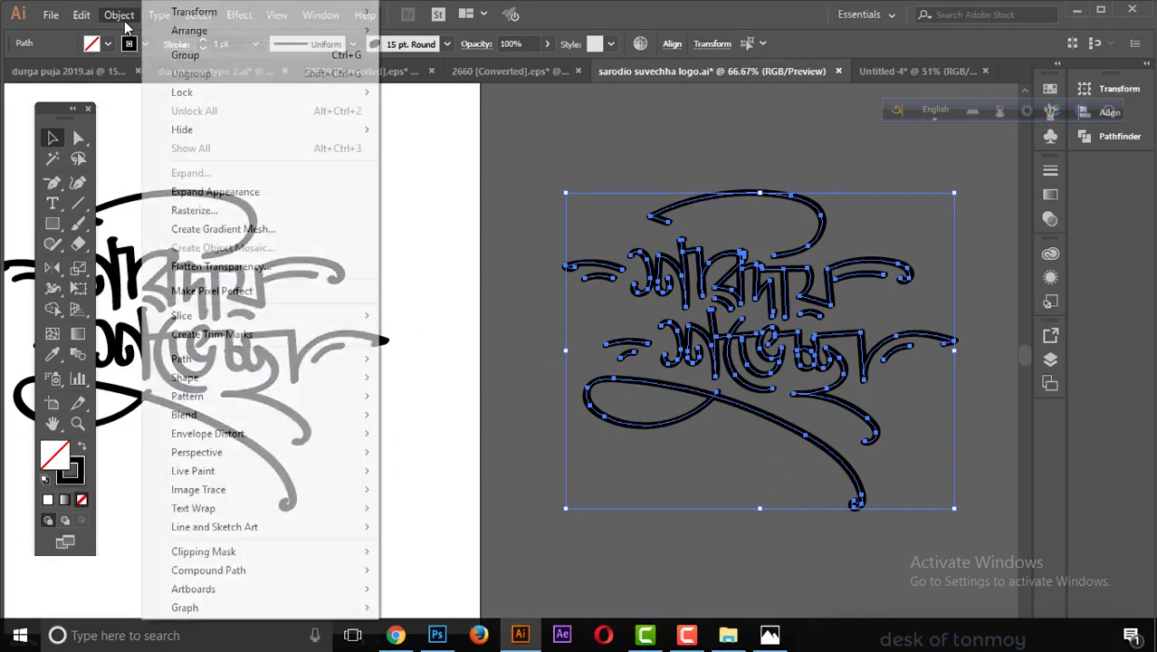
click(223, 194)
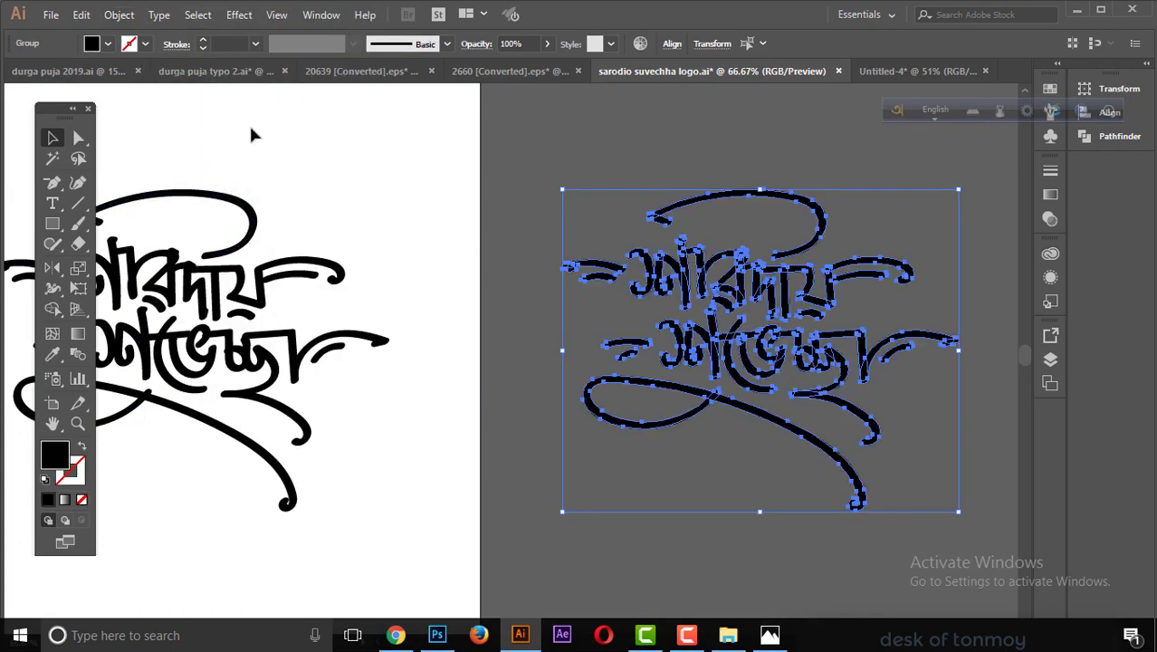
click(1111, 144)
click(889, 129)
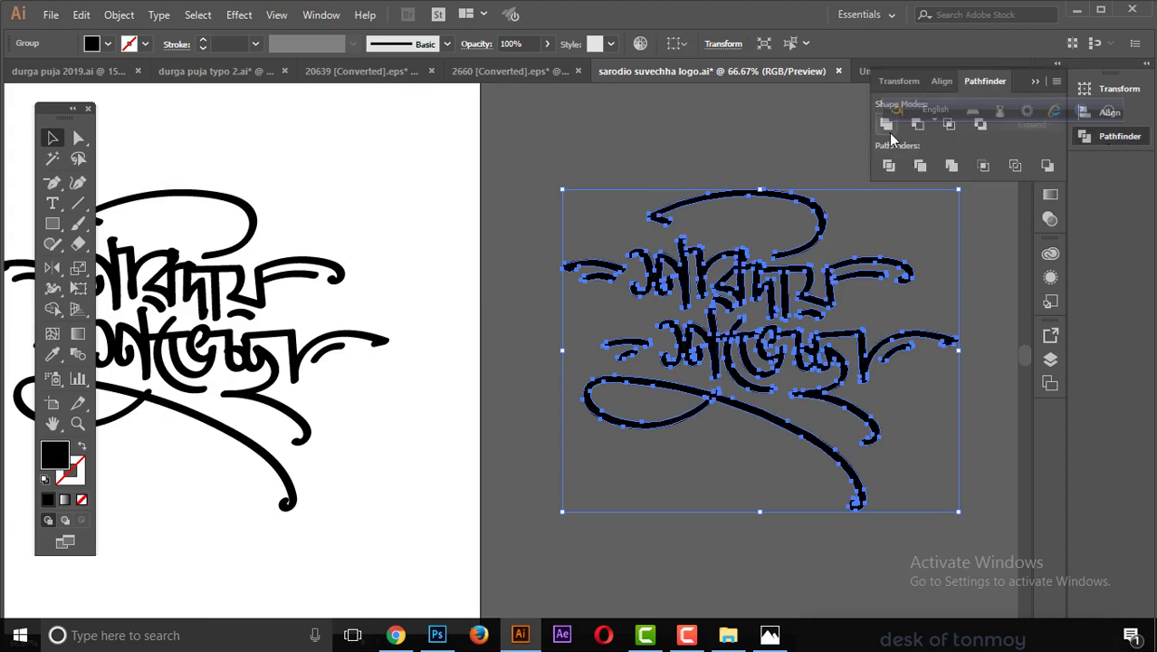
click(668, 276)
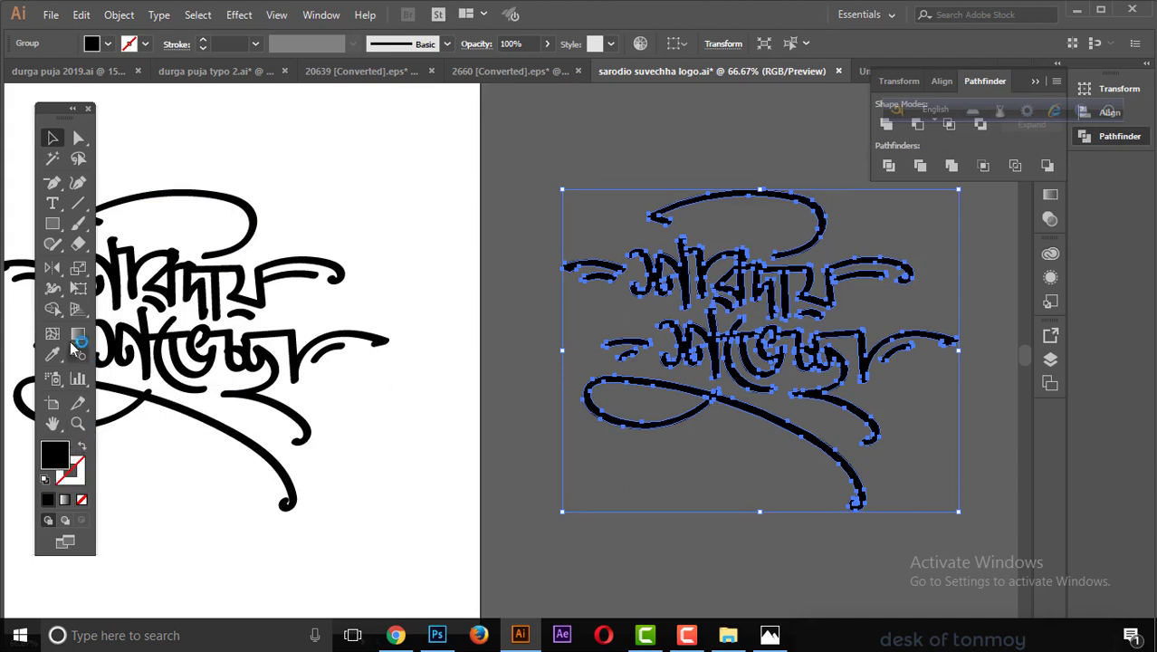
- Fill the lettering white and drag it toward the Photoshop window
click(53, 354)
click(330, 187)
click(52, 137)
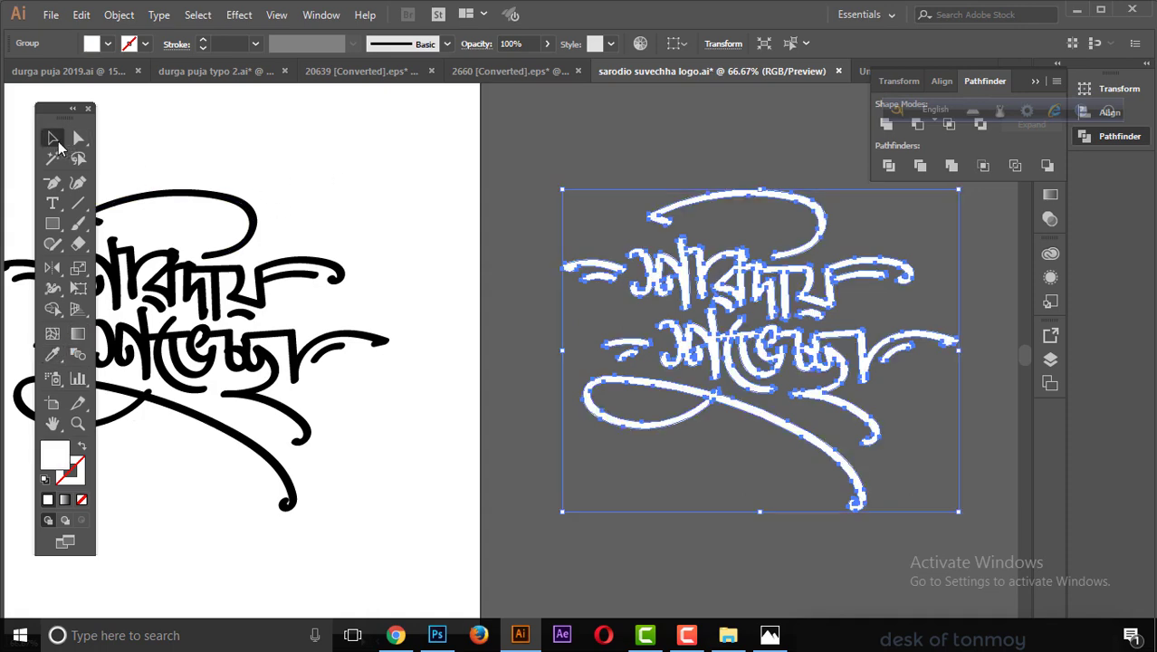
click(294, 171)
drag(711, 354, 534, 527)
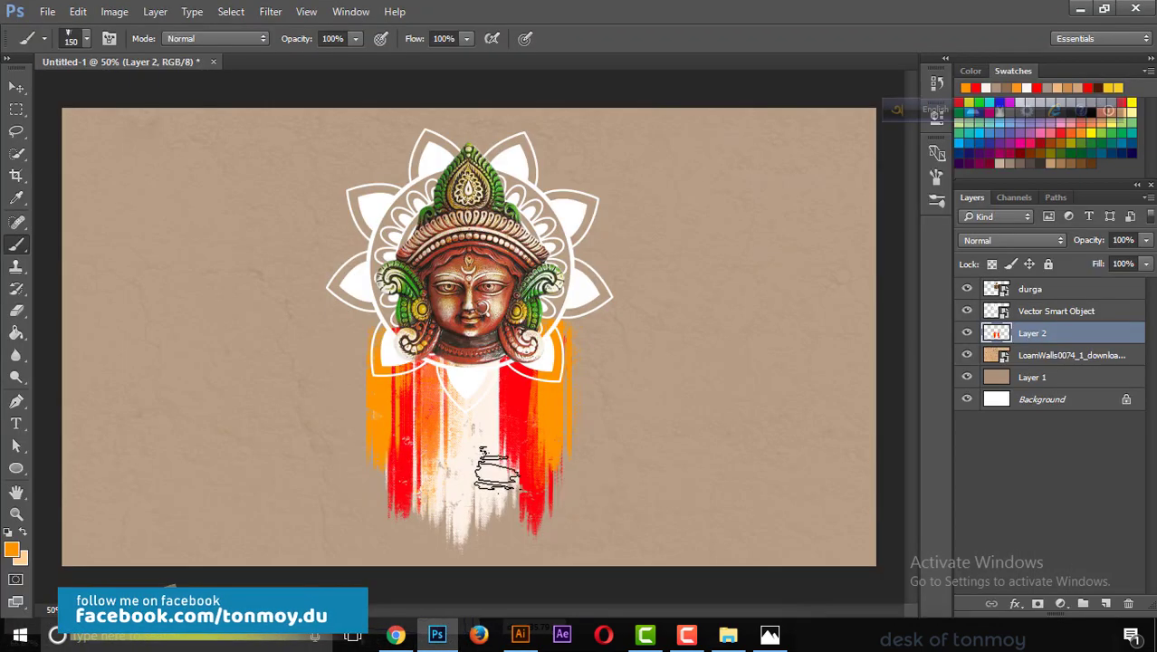
- Place the white lettering as a layer, scaled to about 45% over the red and orange drips
drag(490, 477, 490, 469)
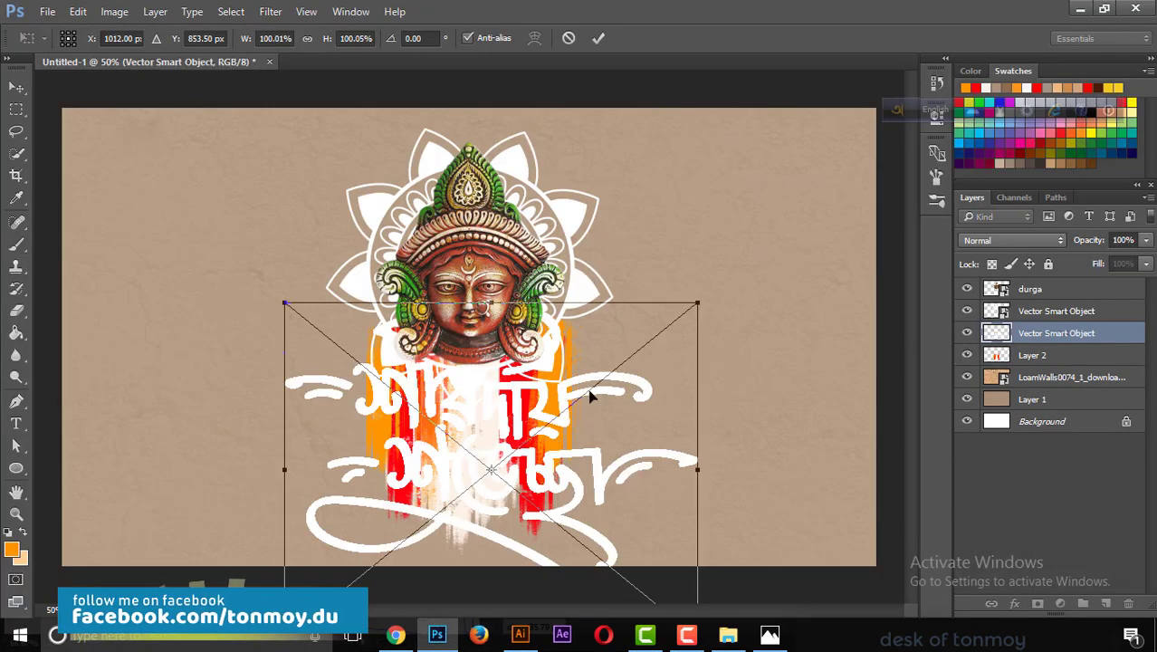
click(16, 86)
click(565, 255)
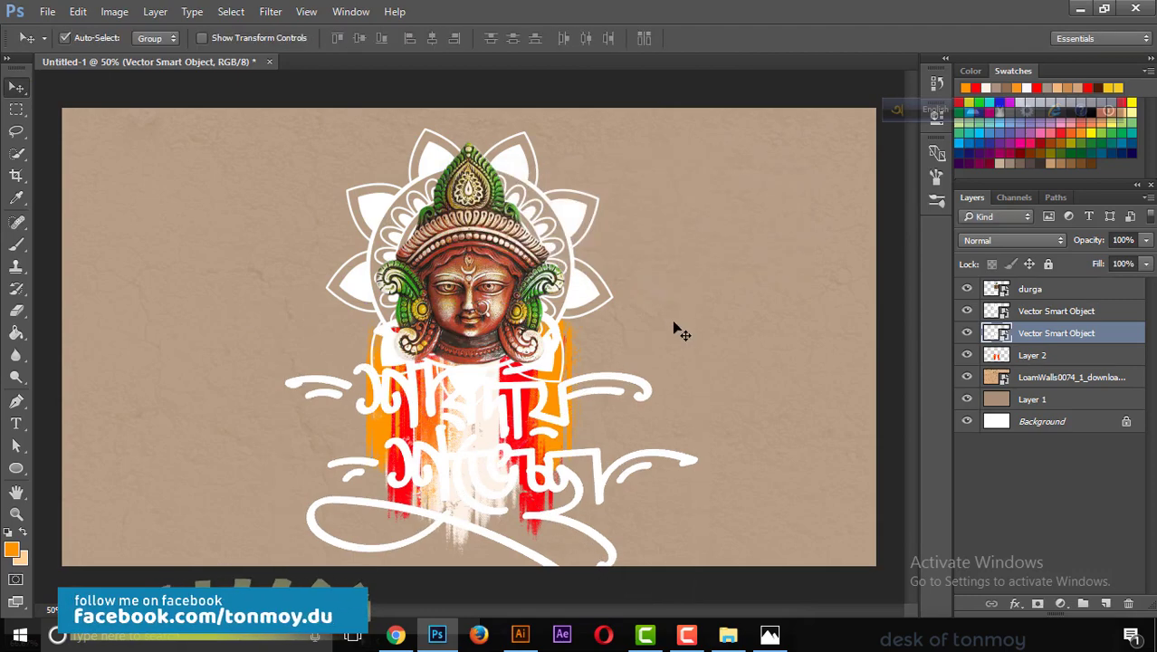
mouse_move(709, 302)
mouse_down()
mouse_move(605, 410)
mouse_move(554, 419)
mouse_up()
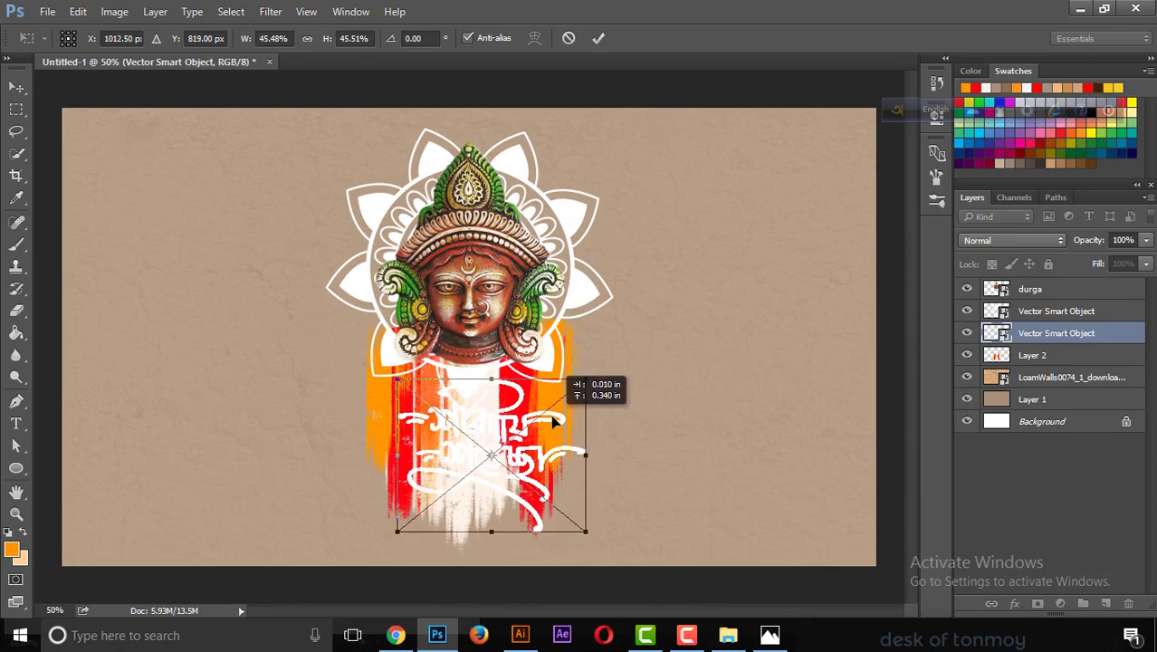
key(Return)
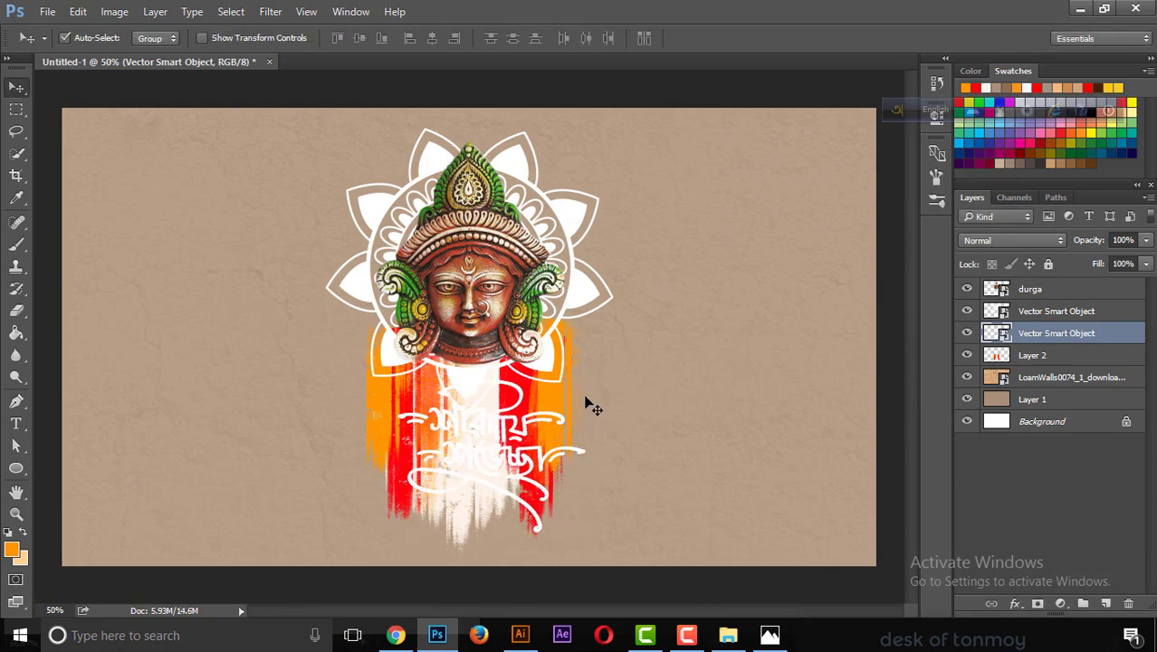
click(967, 334)
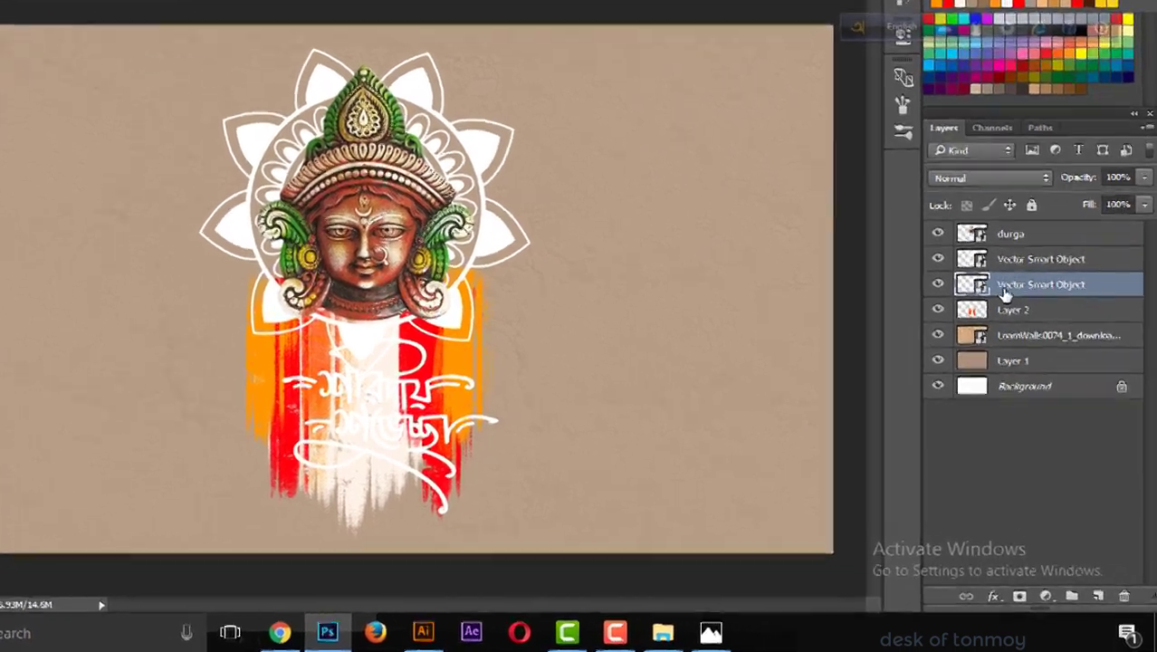
- Open Blending Options for the calligraphy layer from the fx menu
right_click(1021, 335)
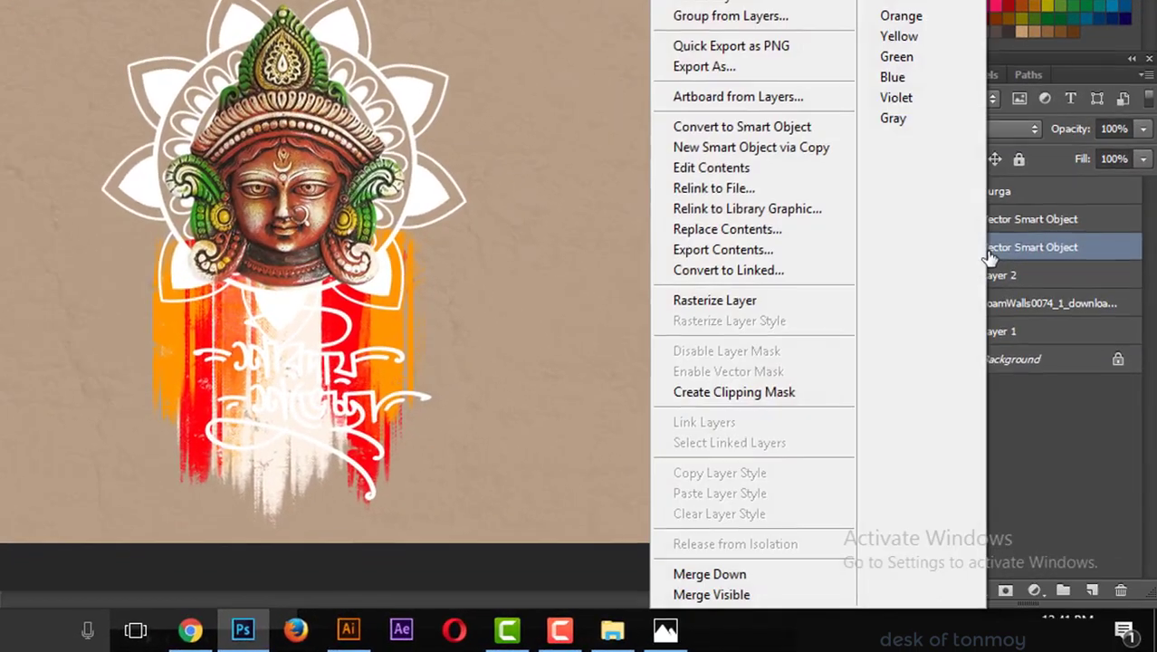
key(Escape)
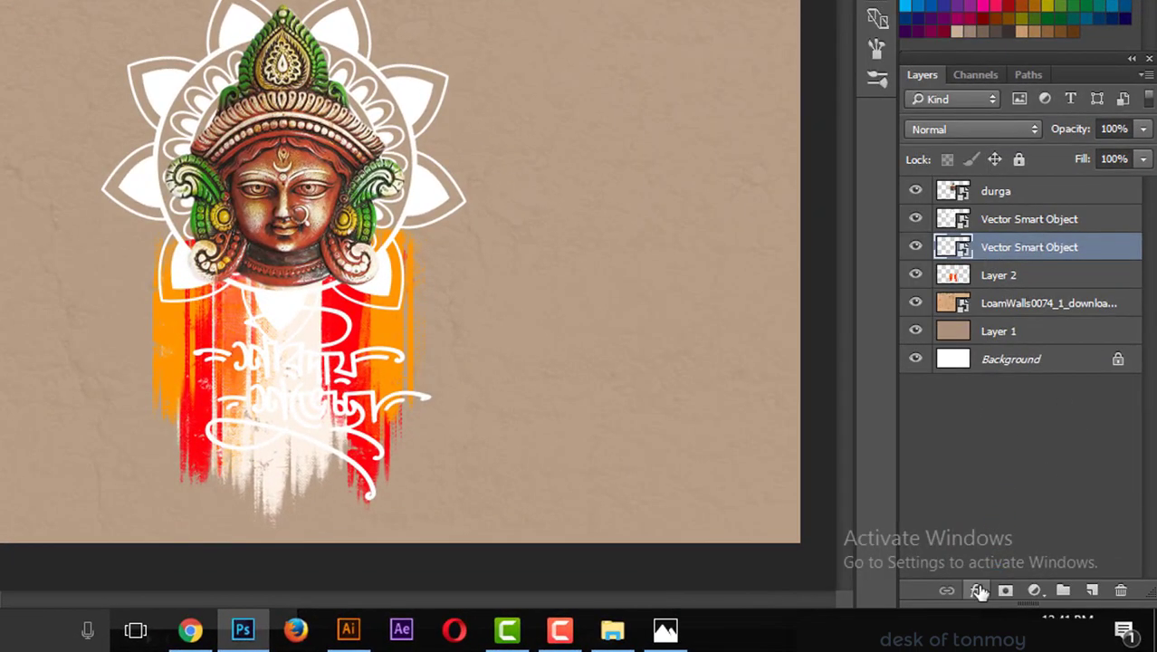
click(978, 591)
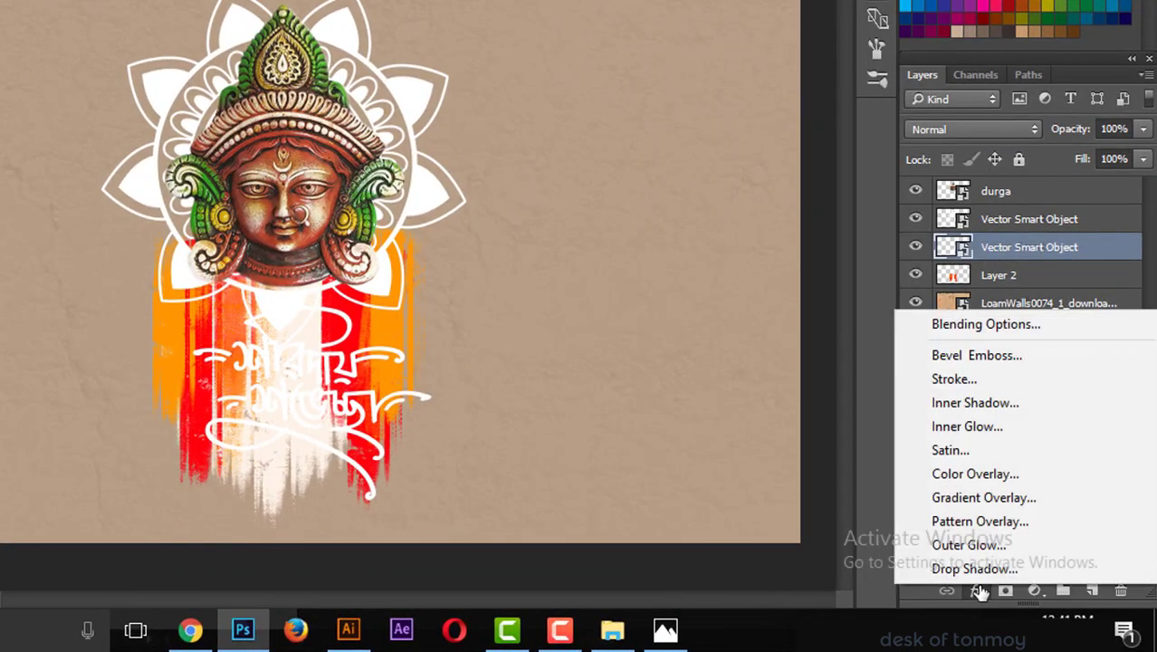
click(1000, 326)
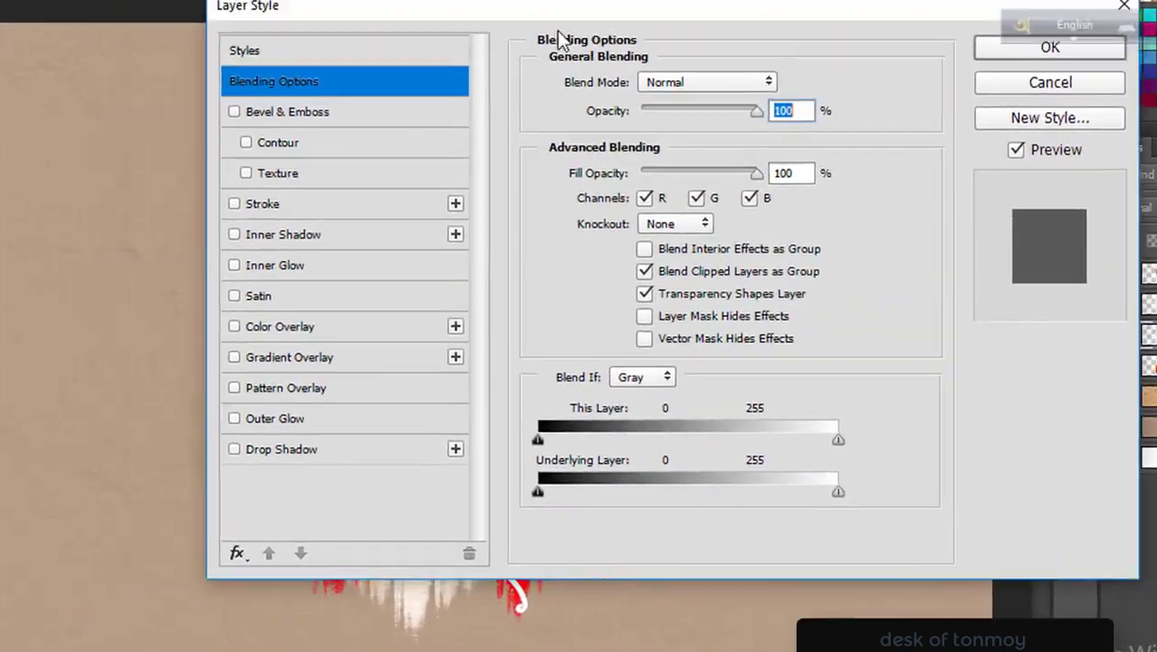
drag(401, 66, 765, 152)
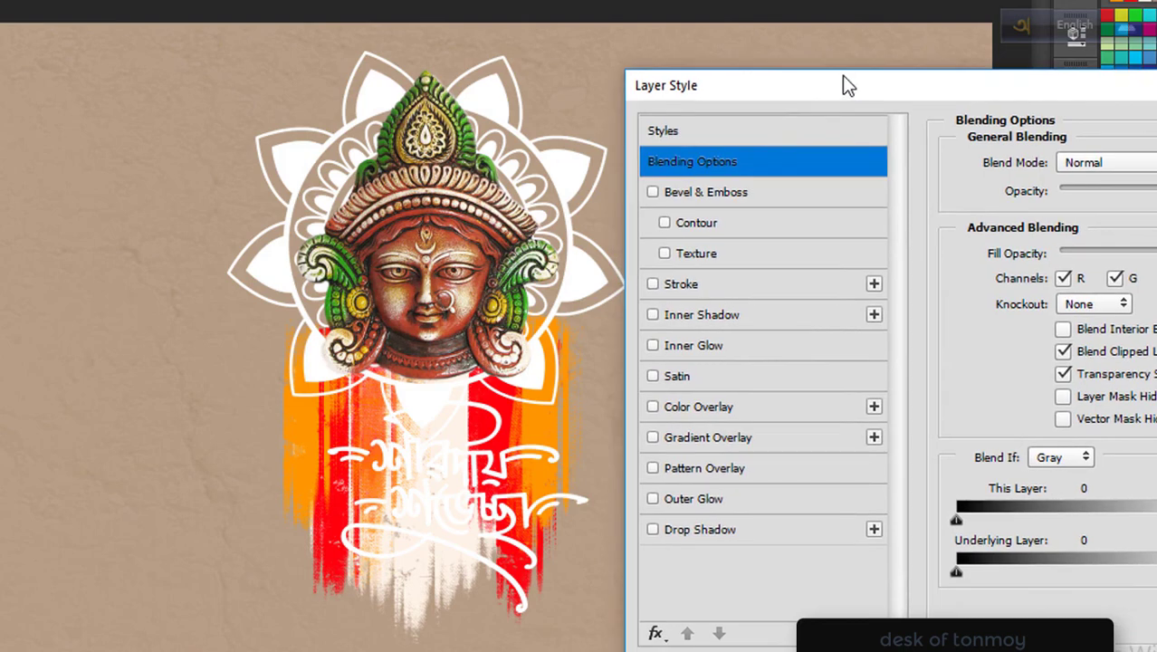
- Enable Drop Shadow and Stroke, with shadow opacity 69% and distance 7 px
click(652, 529)
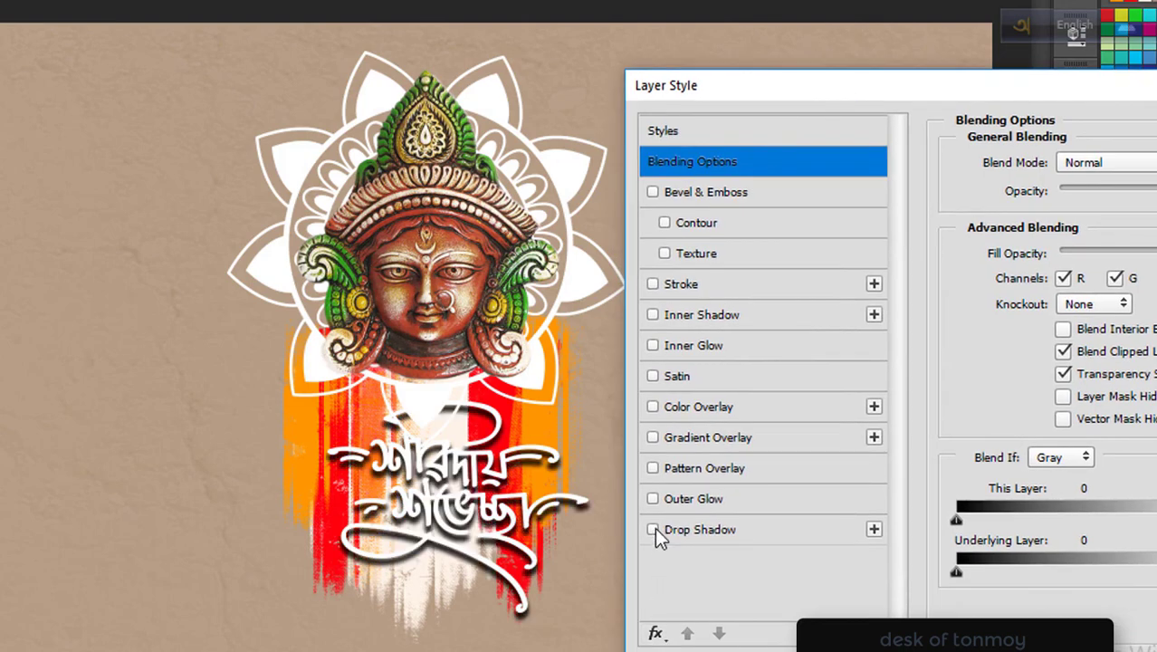
click(653, 529)
click(653, 529)
click(666, 285)
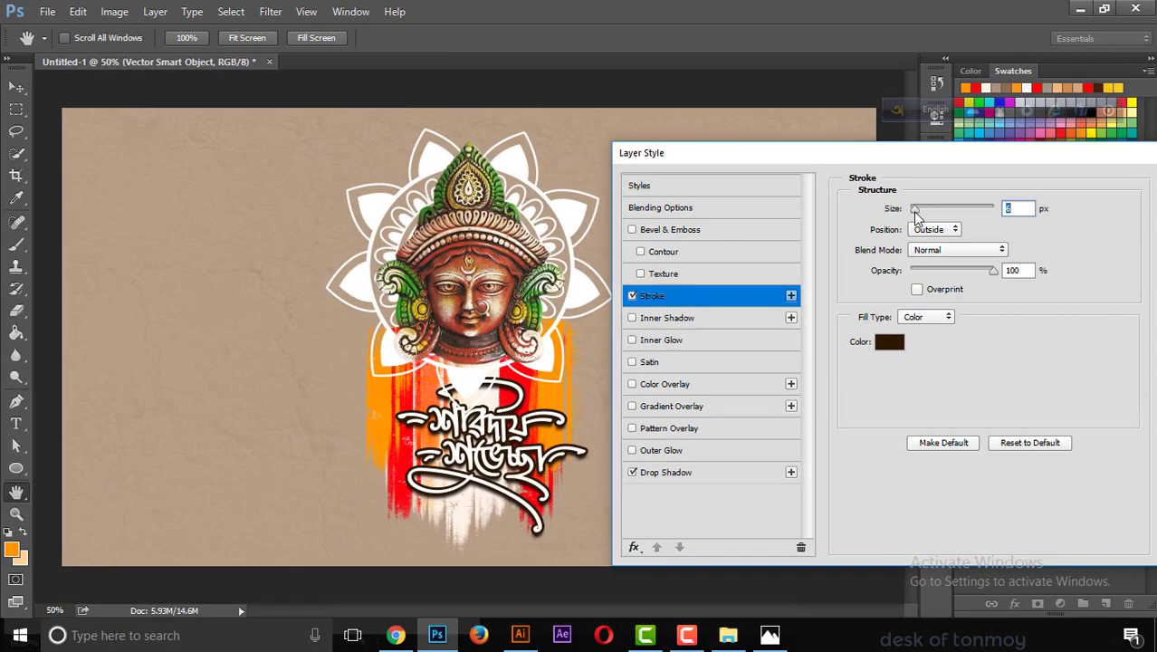
drag(921, 210, 913, 211)
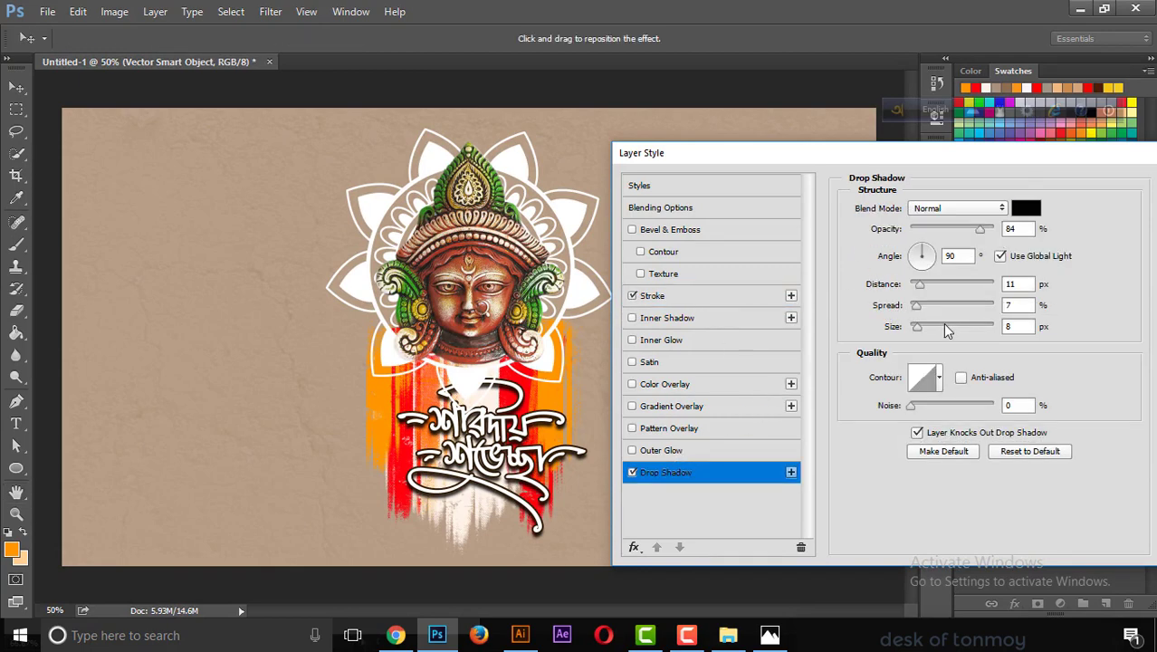
drag(982, 233, 966, 238)
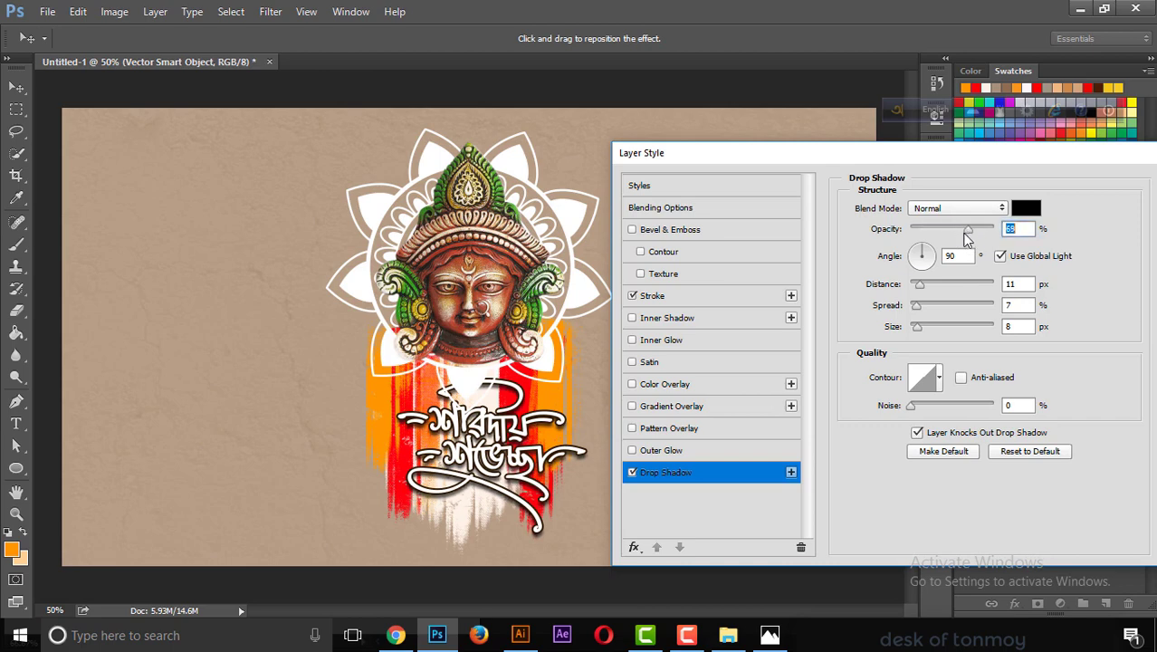
drag(921, 286, 916, 288)
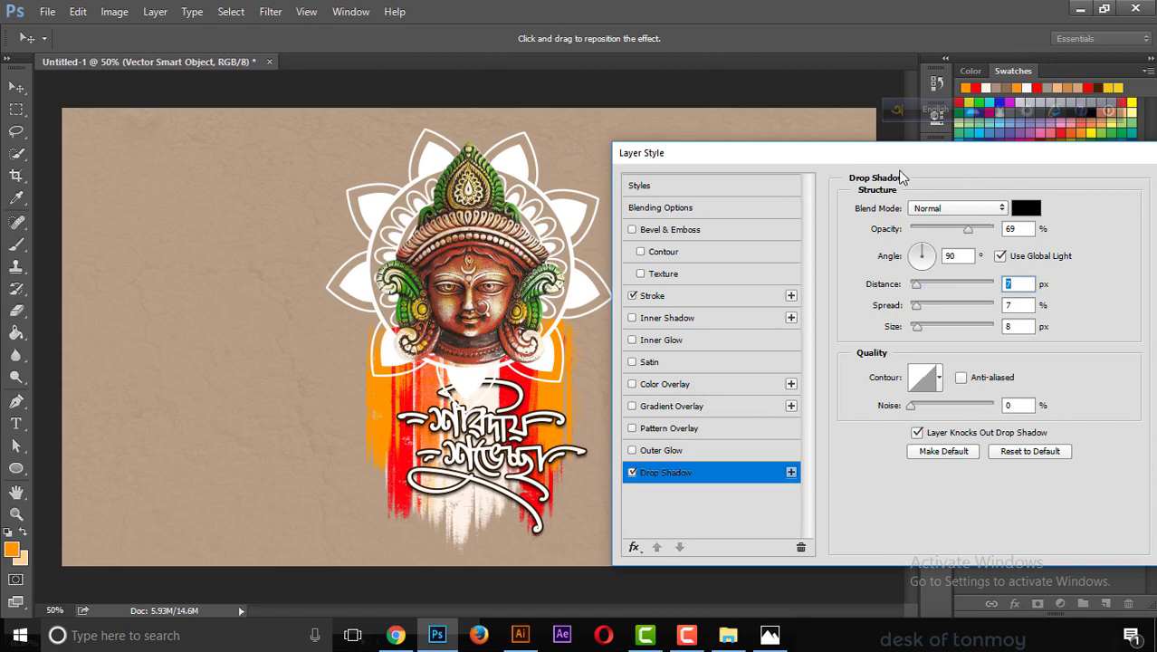
drag(905, 159, 769, 234)
- Apply the effects, stack the calligraphy above Layer 2, and nudge it up and left
click(1069, 225)
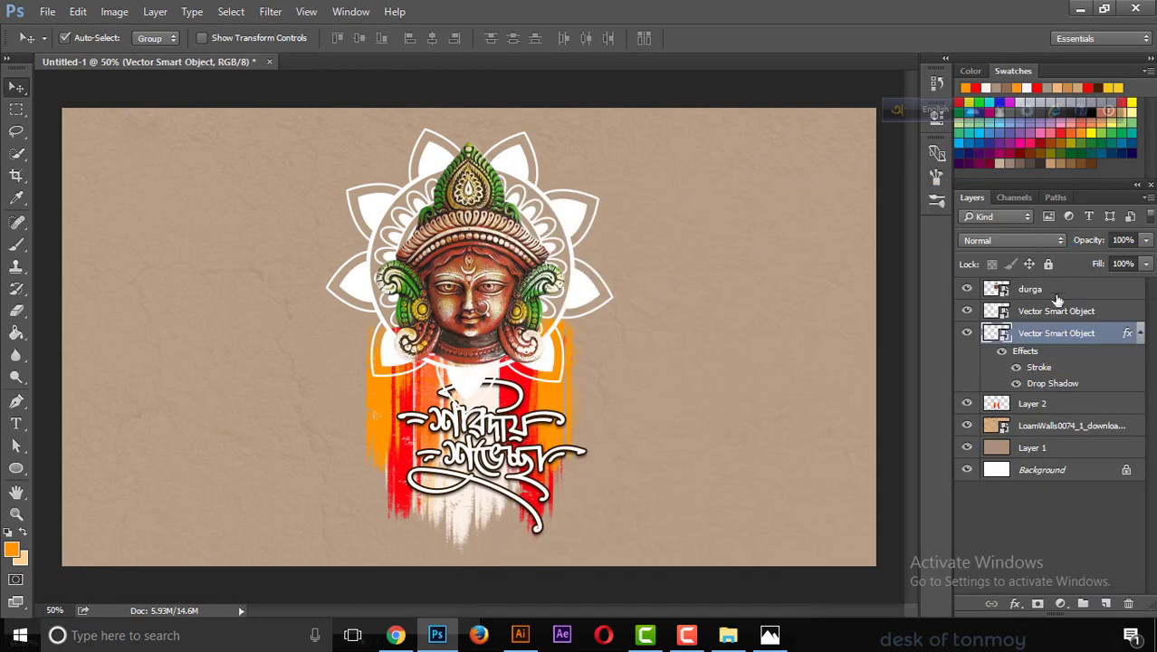
drag(1050, 334, 1050, 332)
drag(1040, 403, 1041, 311)
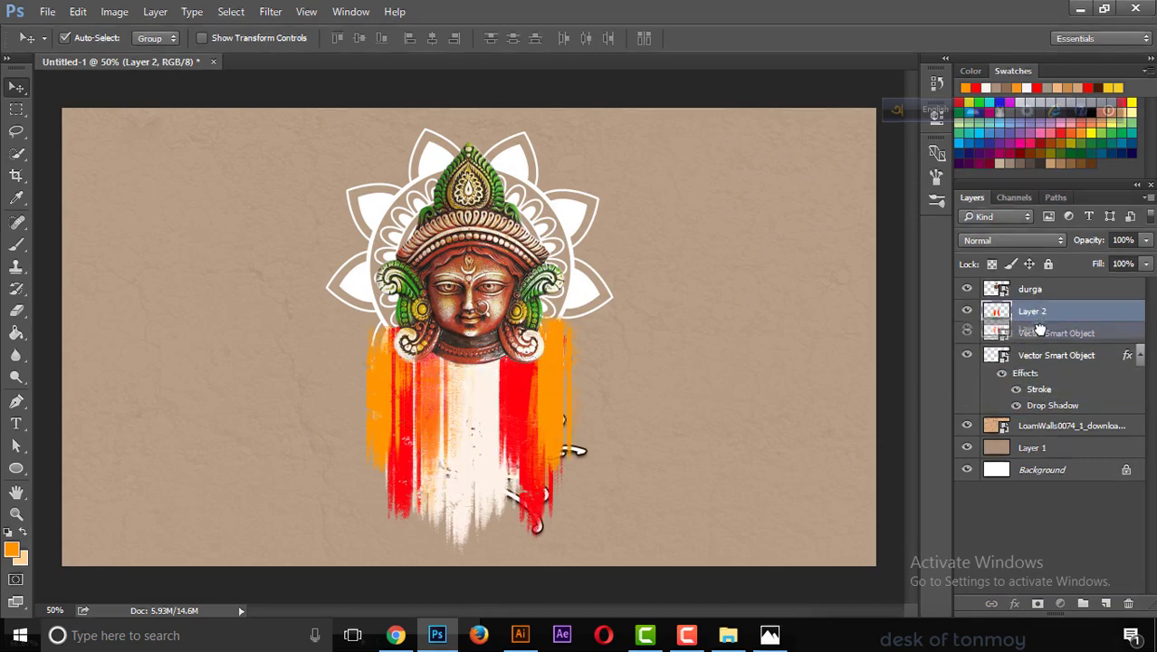
mouse_move(1045, 312)
mouse_down()
mouse_move(1044, 349)
mouse_move(1048, 317)
mouse_move(1047, 336)
mouse_up()
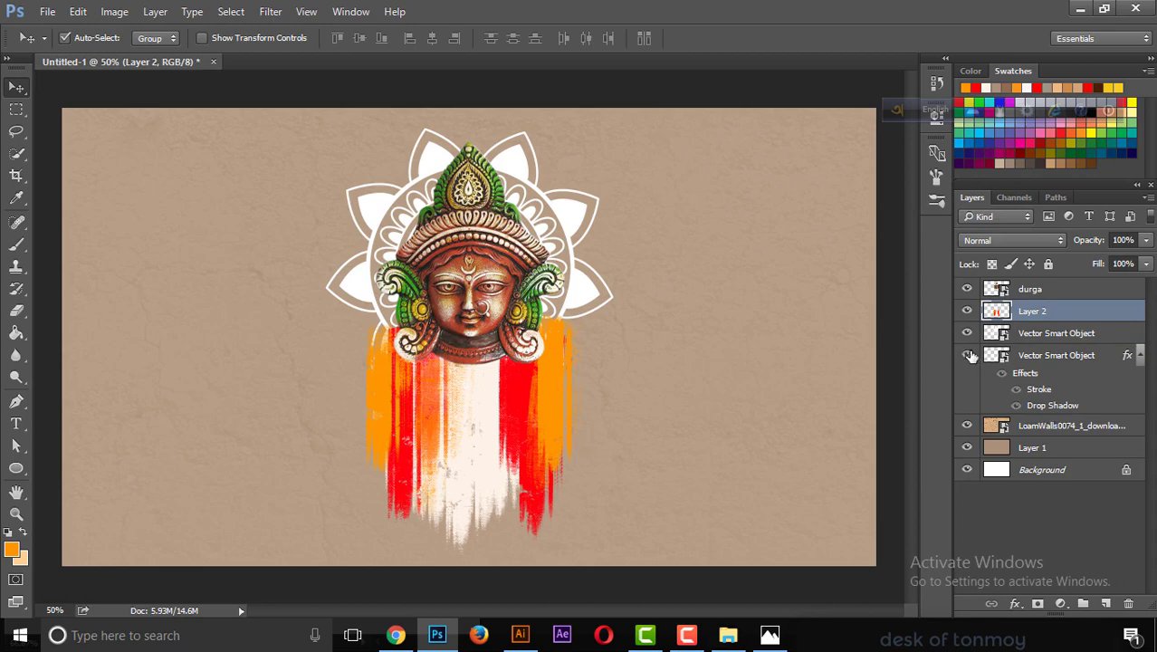
drag(1044, 356, 1039, 309)
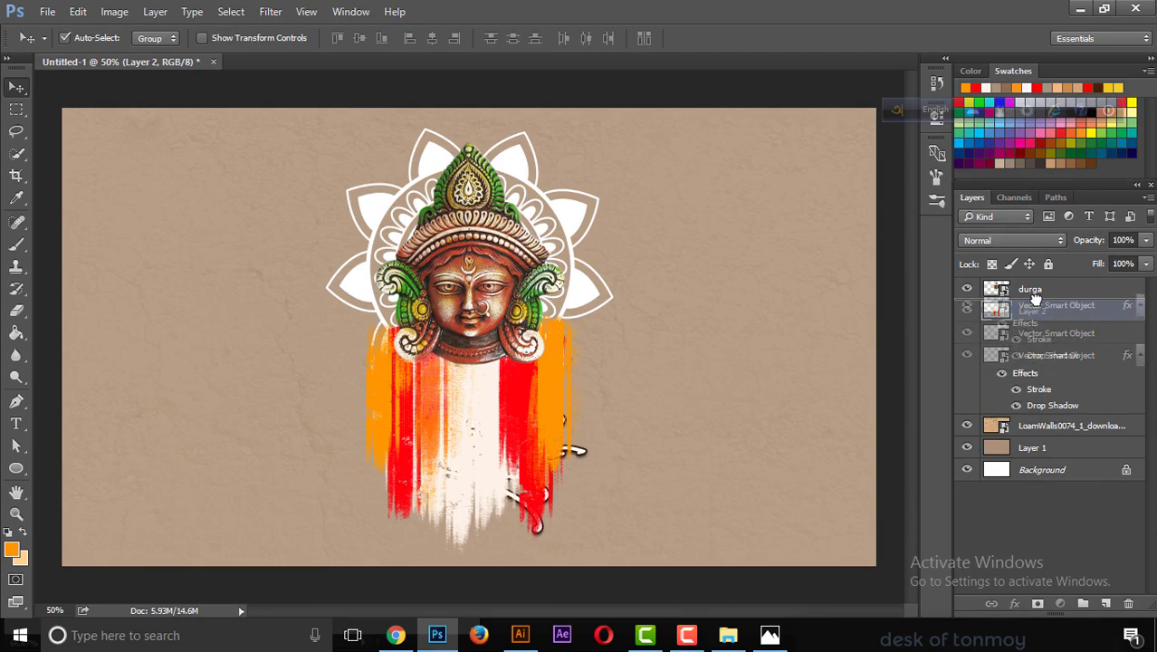
drag(519, 425, 490, 416)
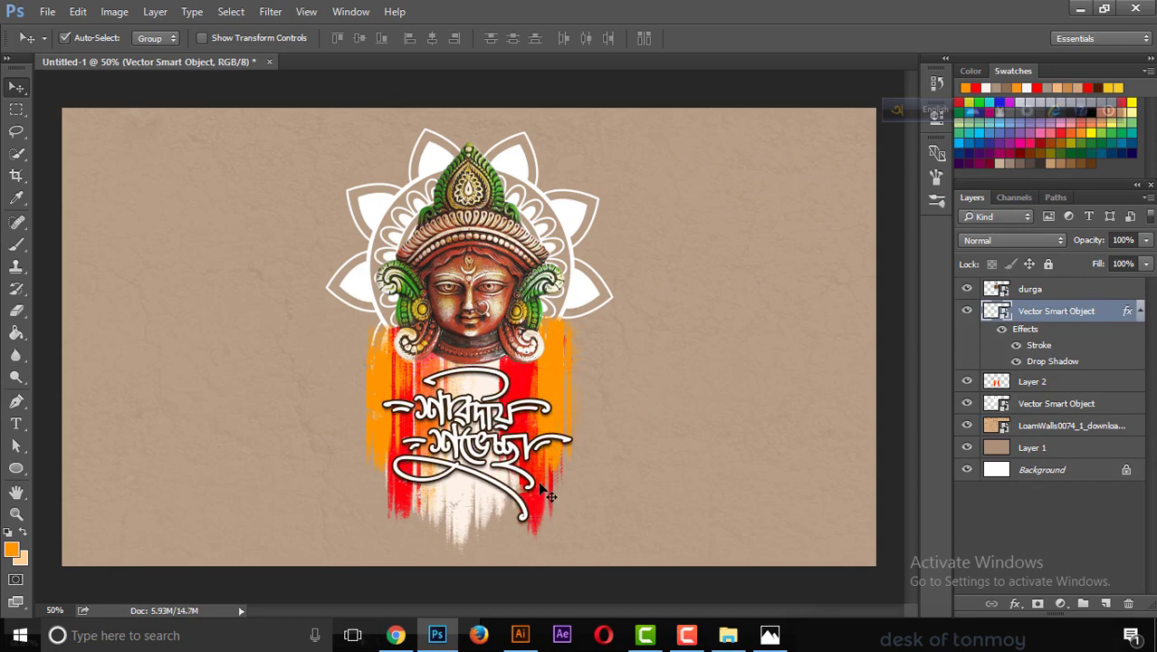
drag(513, 445, 509, 443)
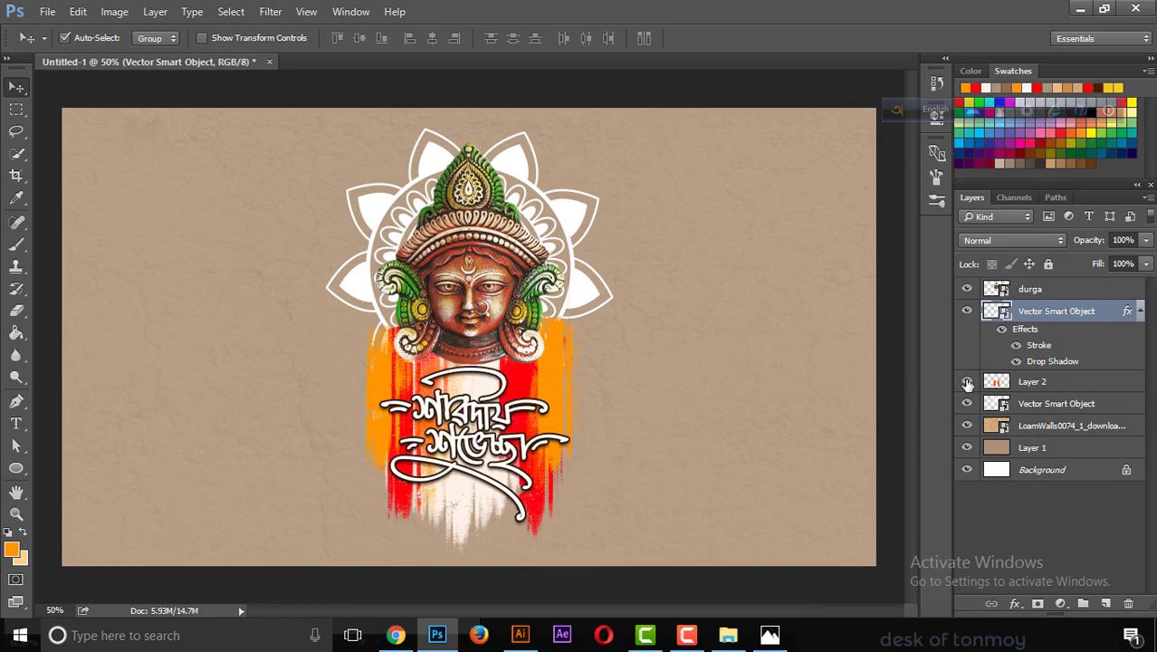
- Move Layer 2 below the mandala vector layer and shift the brush strokes about 10 px right
click(966, 381)
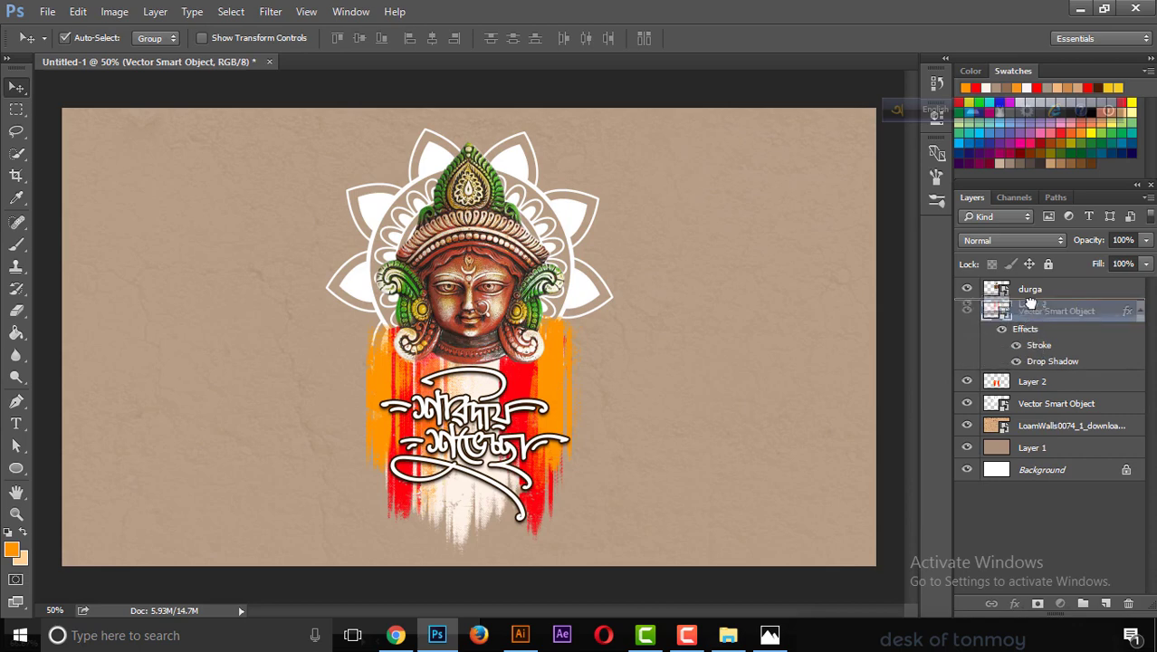
drag(1038, 352, 1032, 312)
key(ctrl+z)
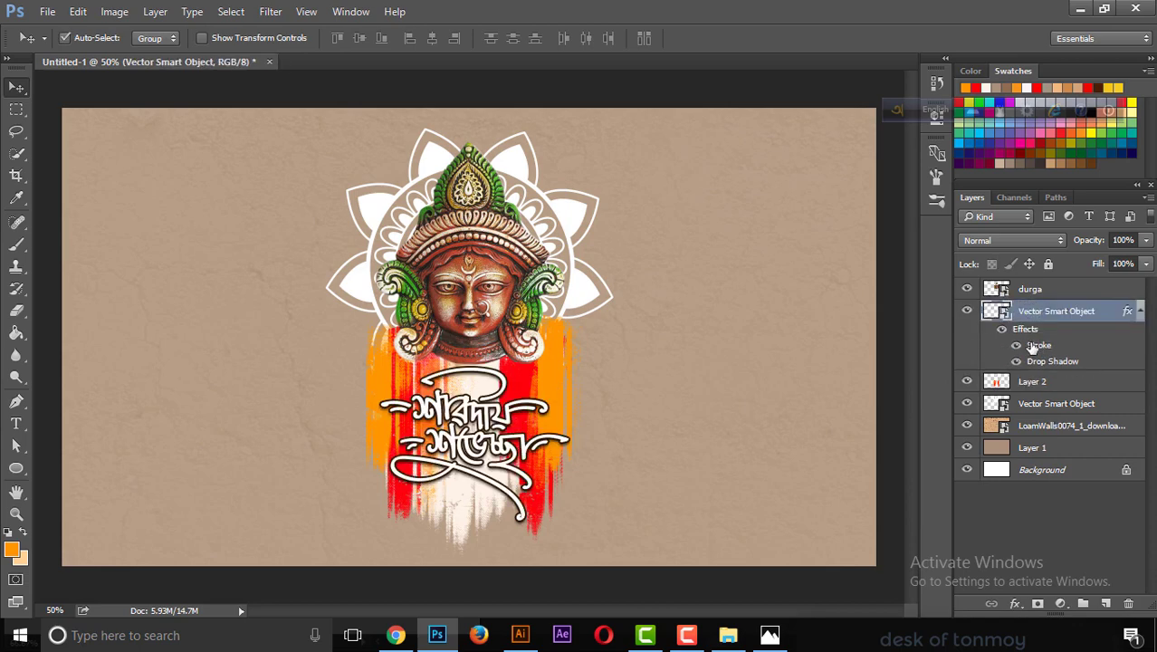
click(967, 382)
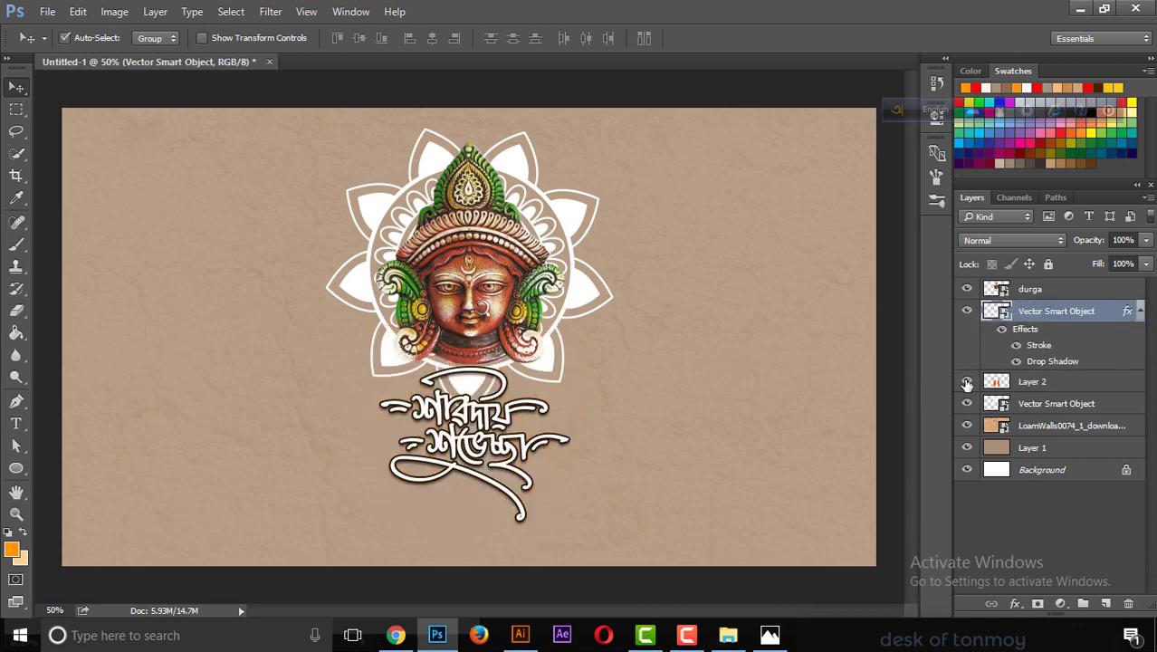
click(967, 382)
drag(1029, 385, 1033, 409)
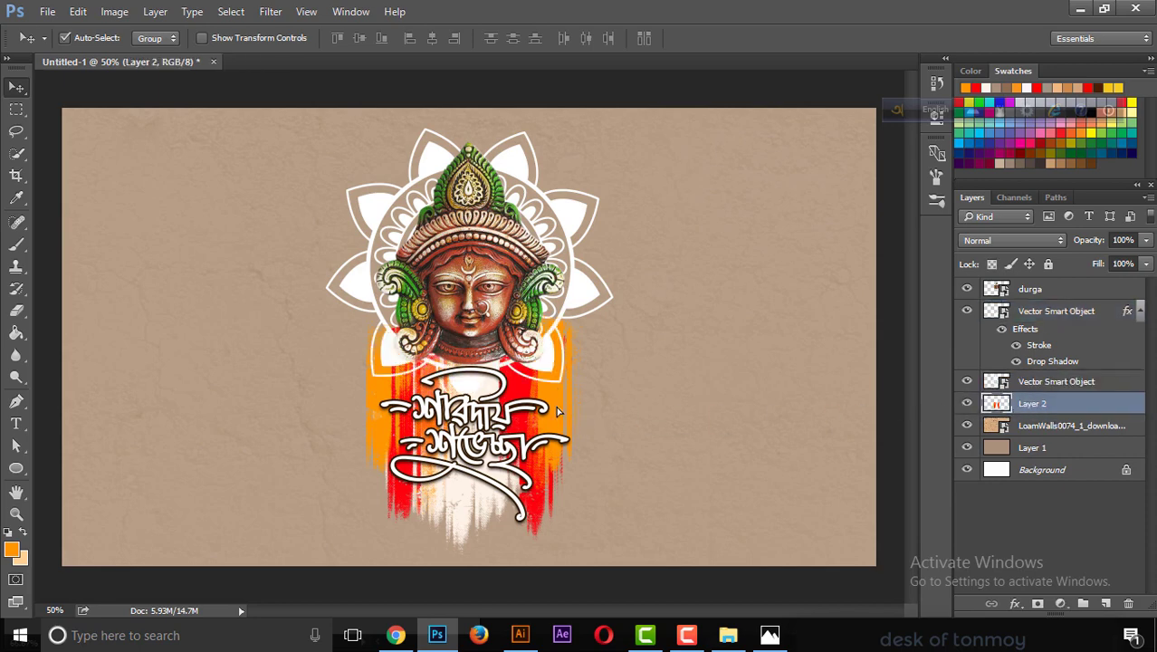
drag(558, 411, 567, 418)
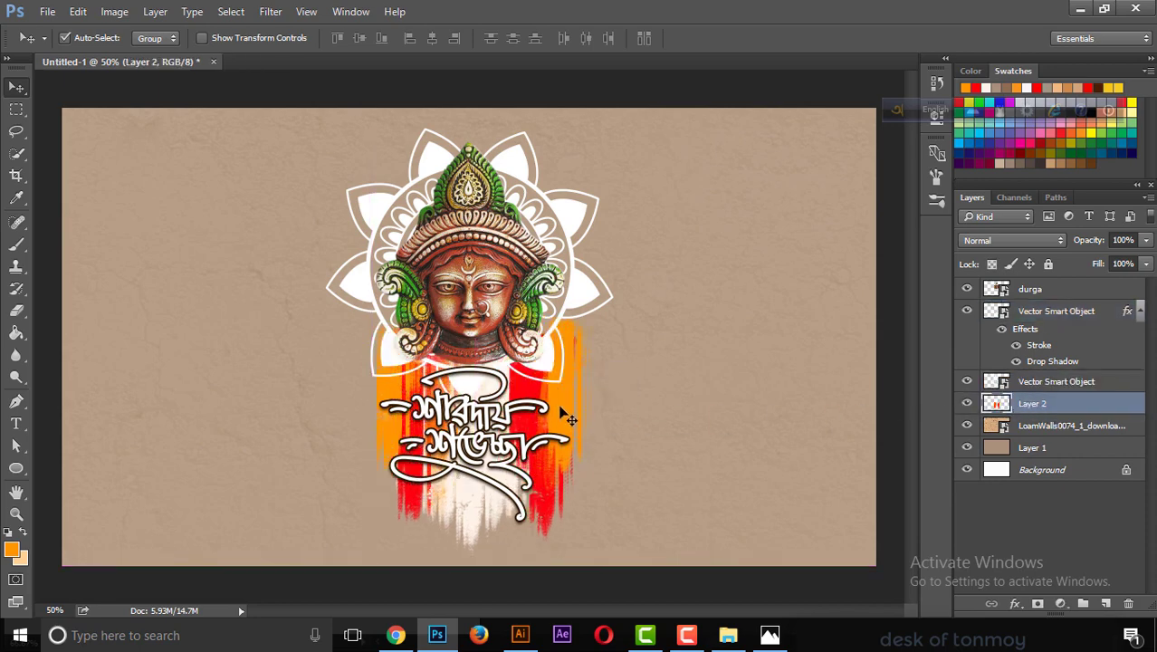
- Erase part of the lower-left strokes and fade the large mandala to 50% opacity
key(e)
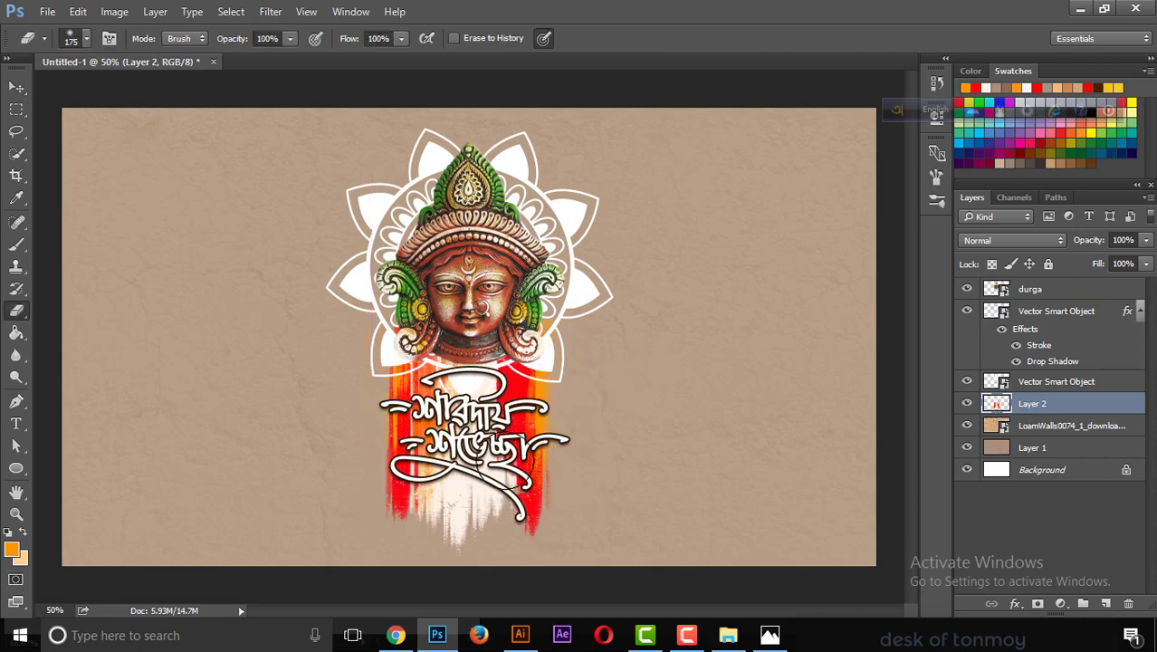
mouse_move(420, 439)
mouse_down()
mouse_move(422, 536)
mouse_move(510, 413)
mouse_move(528, 359)
mouse_move(391, 382)
mouse_up()
key(b)
key(alt+bracketright)
drag(1146, 240, 1104, 260)
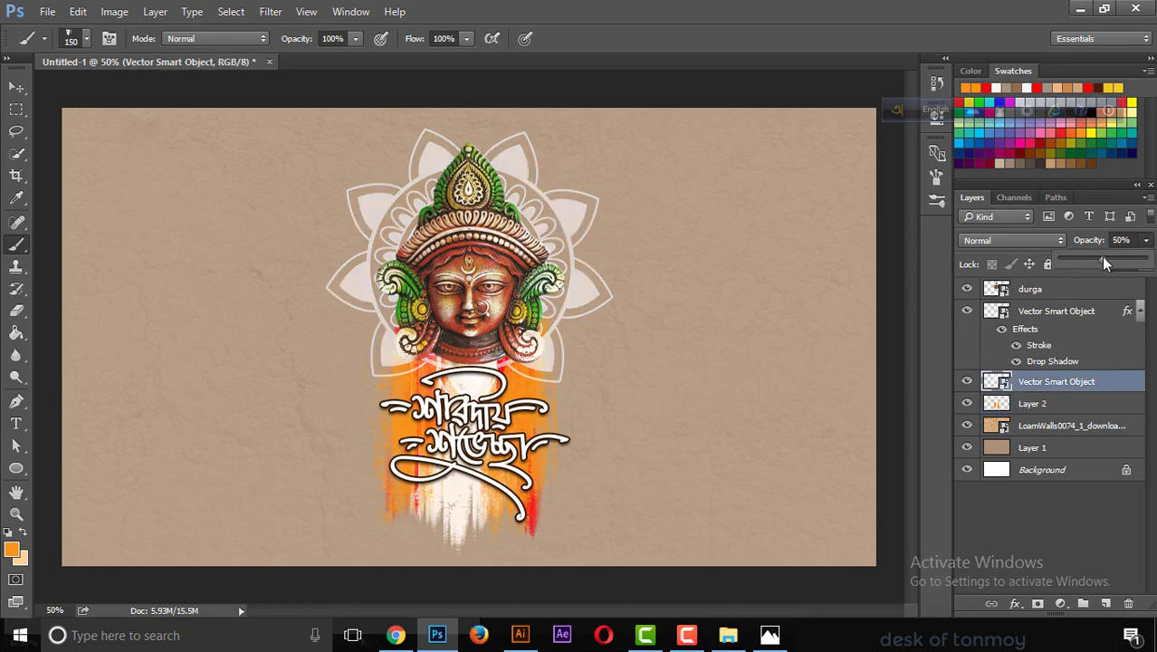
- Paint white strokes over the orange on Layer 2
key(alt+bracketleft)
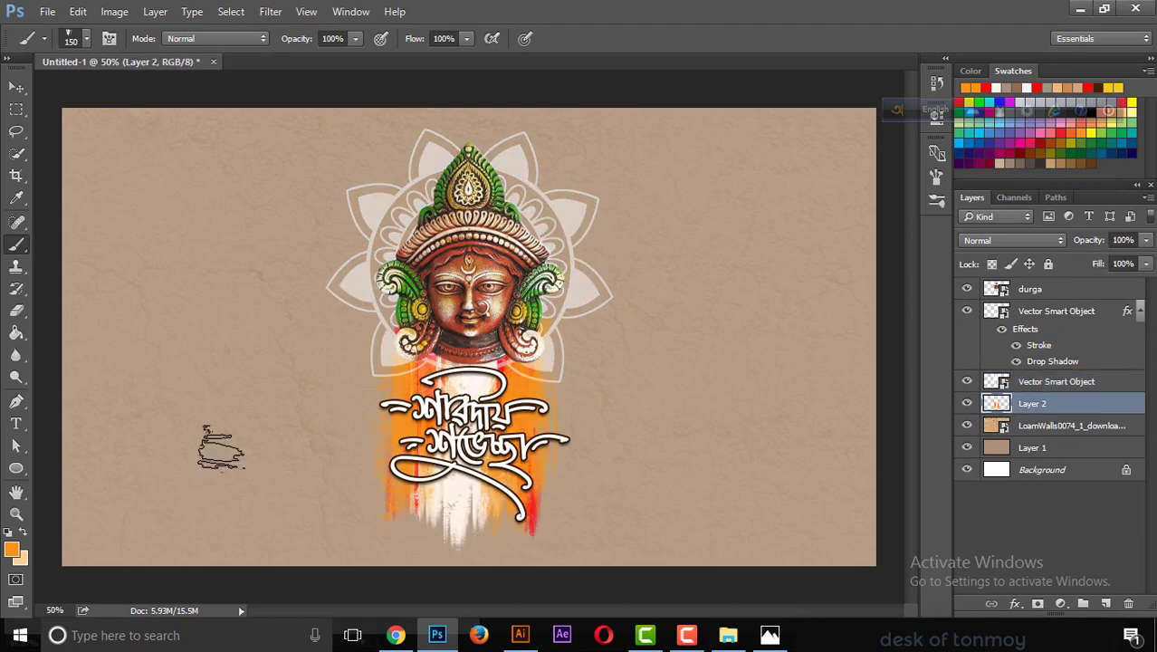
click(11, 549)
click(693, 123)
key(Return)
drag(432, 399, 507, 488)
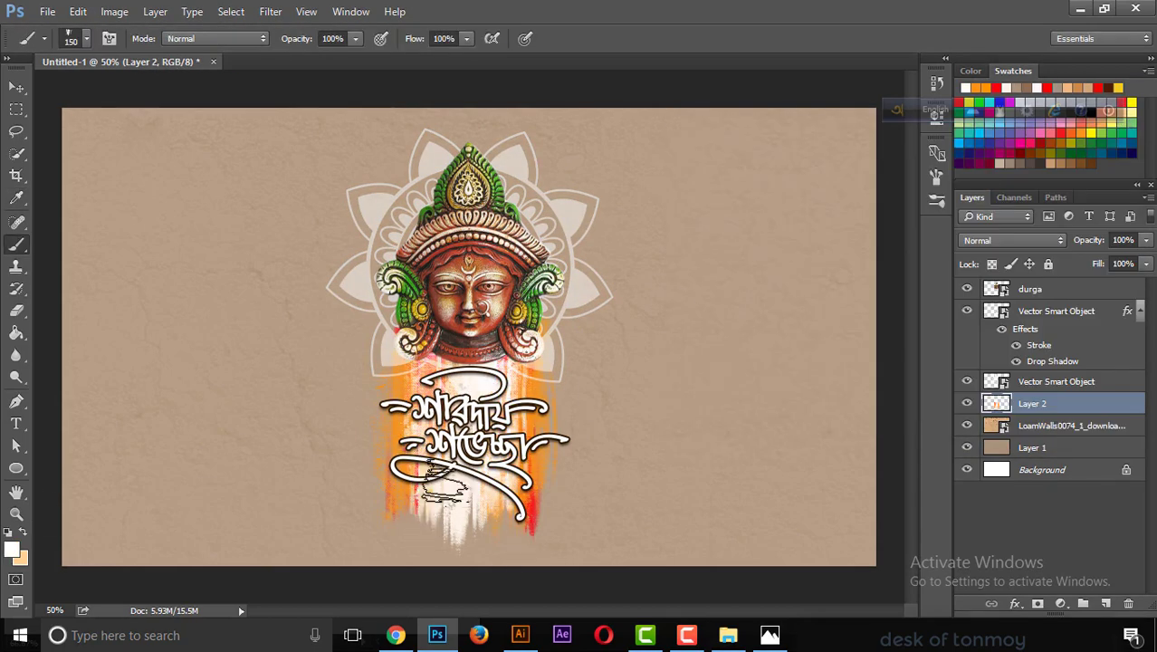
- Paint bold #ff0000 red strokes around and below the lettering, covering the middle white streak
click(12, 549)
click(921, 173)
drag(901, 177, 939, 170)
key(Return)
drag(512, 362, 538, 434)
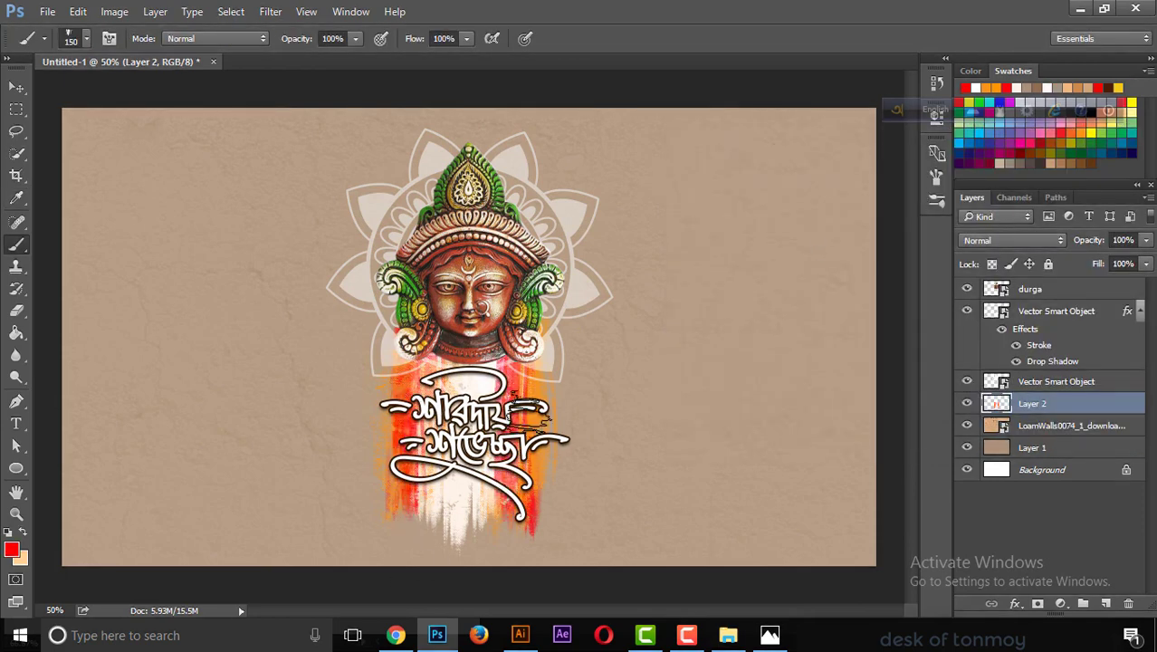
drag(399, 380, 403, 525)
drag(530, 443, 534, 548)
drag(489, 443, 494, 552)
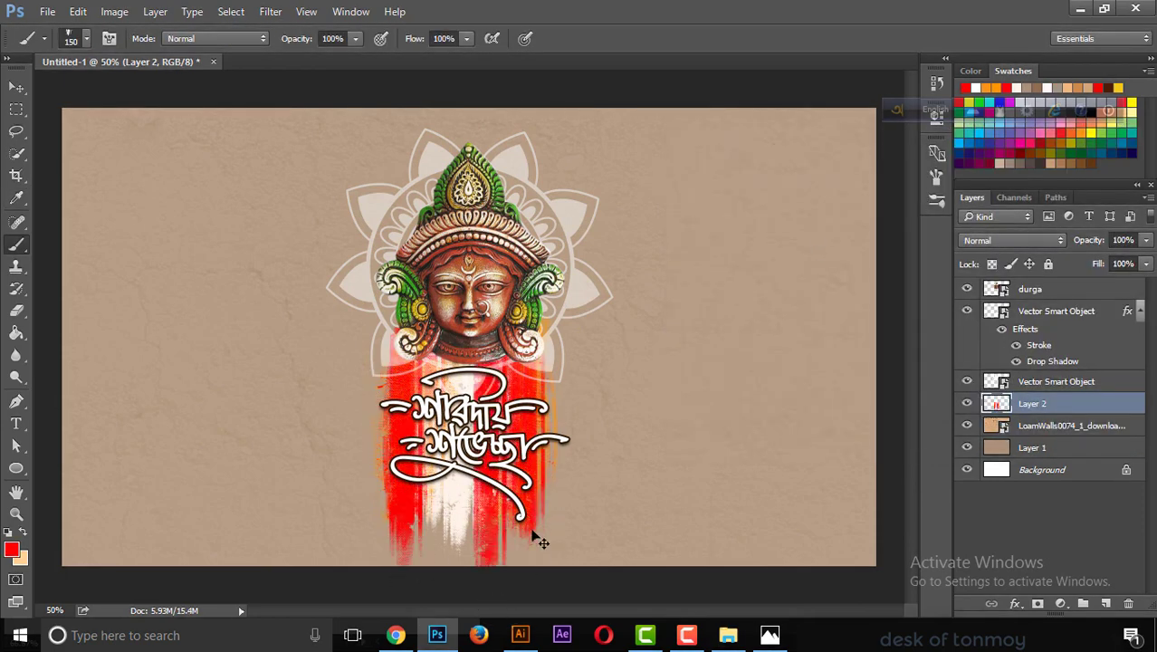
drag(412, 479, 412, 543)
drag(462, 385, 466, 530)
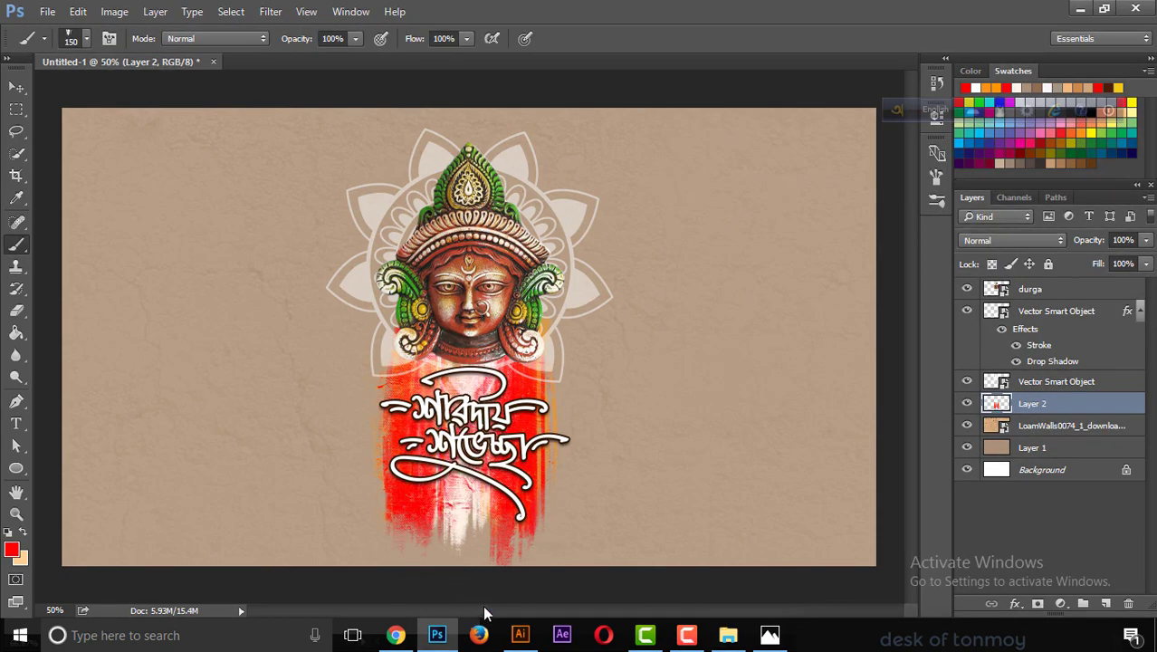
click(1068, 425)
- Lower the wall texture's opacity and fill Layer 1 with dark brown #635949
click(1146, 240)
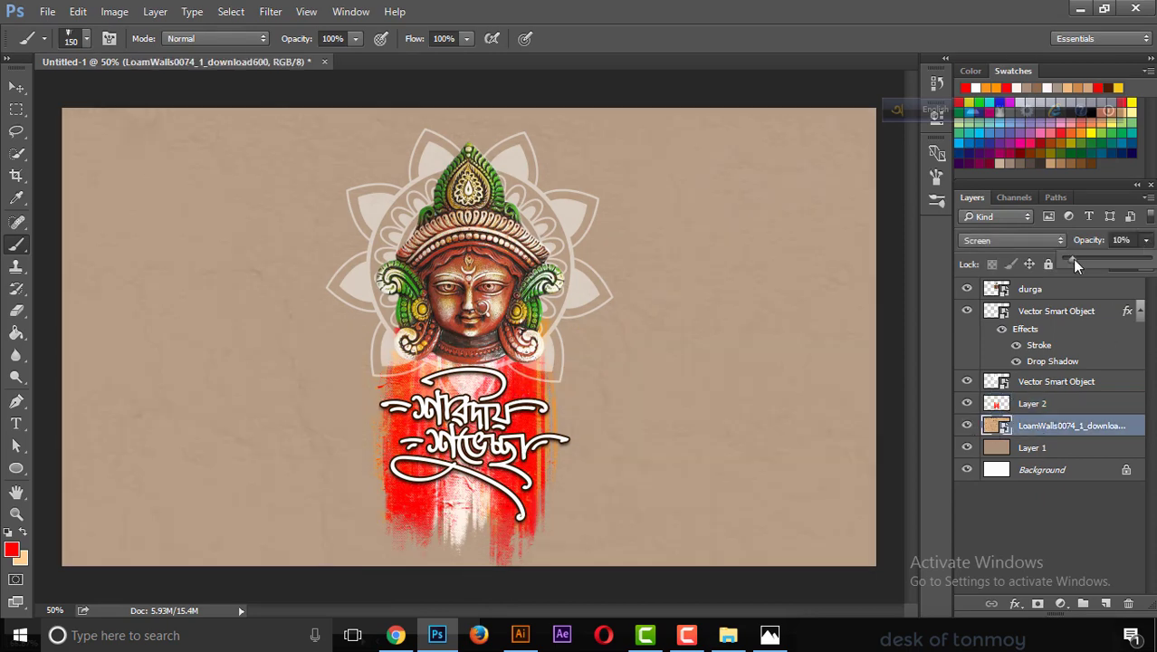
mouse_move(1071, 259)
mouse_down()
mouse_move(1110, 265)
mouse_move(1101, 260)
mouse_up()
click(996, 447)
click(11, 549)
click(741, 302)
click(1029, 162)
key(g)
key(alt+BackSpace)
- Set LoamWalls to Overlay at 19% opacity and lower Layer 1 to 49% opacity
click(1146, 240)
click(1068, 425)
click(1146, 240)
click(1005, 240)
click(974, 408)
click(1032, 447)
click(1146, 240)
- Select the large mandala layer and shift it slightly left on the canvas
key(v)
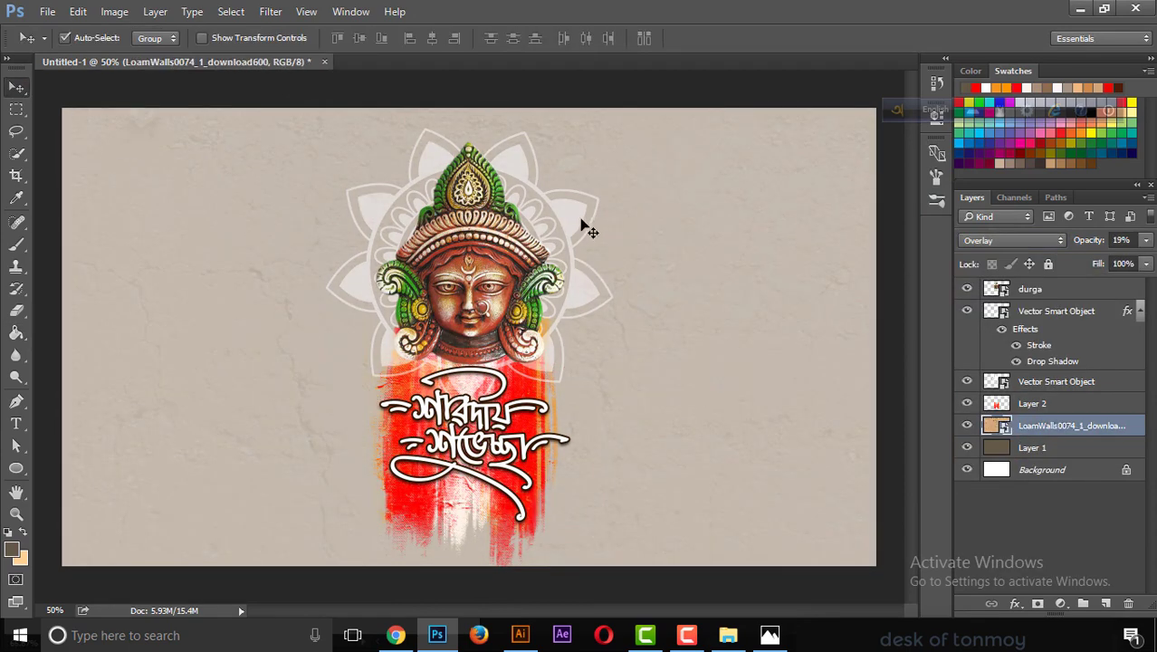
click(1028, 381)
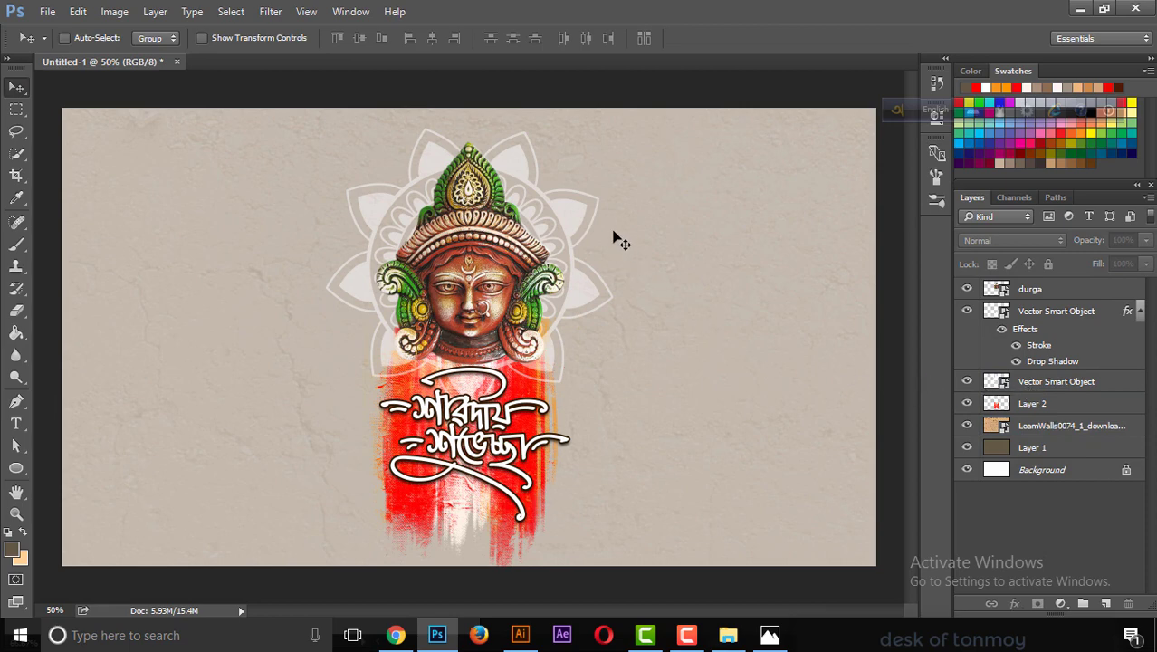
click(616, 237)
click(601, 250)
mouse_move(588, 238)
mouse_down()
mouse_move(670, 253)
mouse_move(559, 234)
mouse_up()
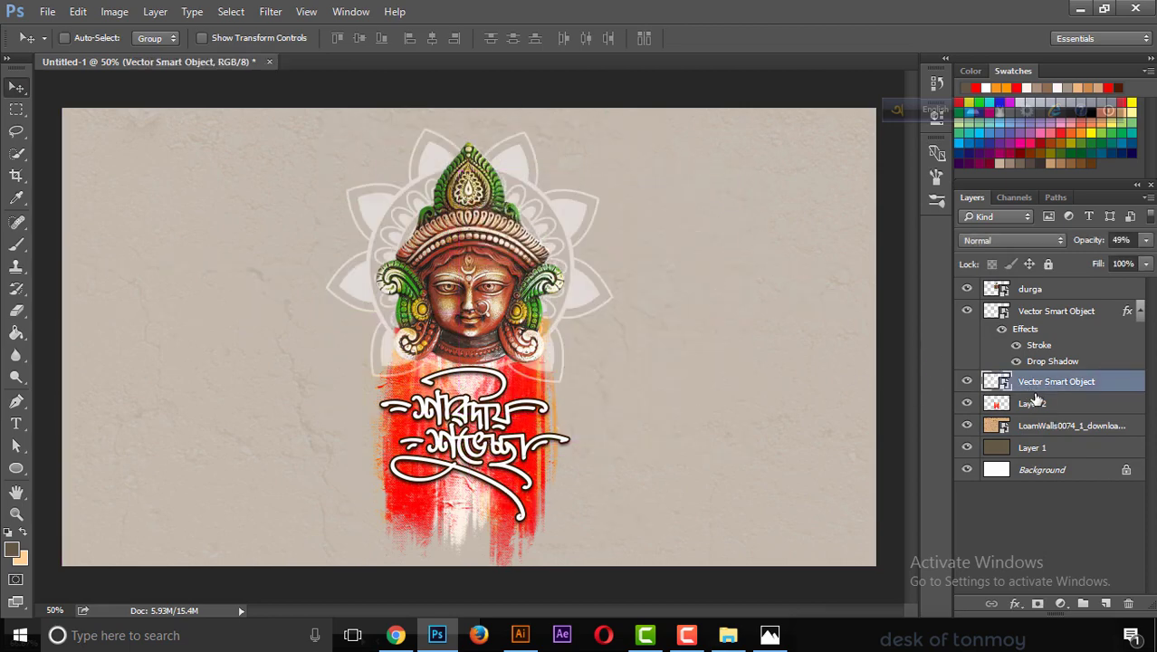
- Duplicate the large mandala, shrink the copy to about 11%, and place it beside the lettering
key(ctrl+j)
key(ctrl+t)
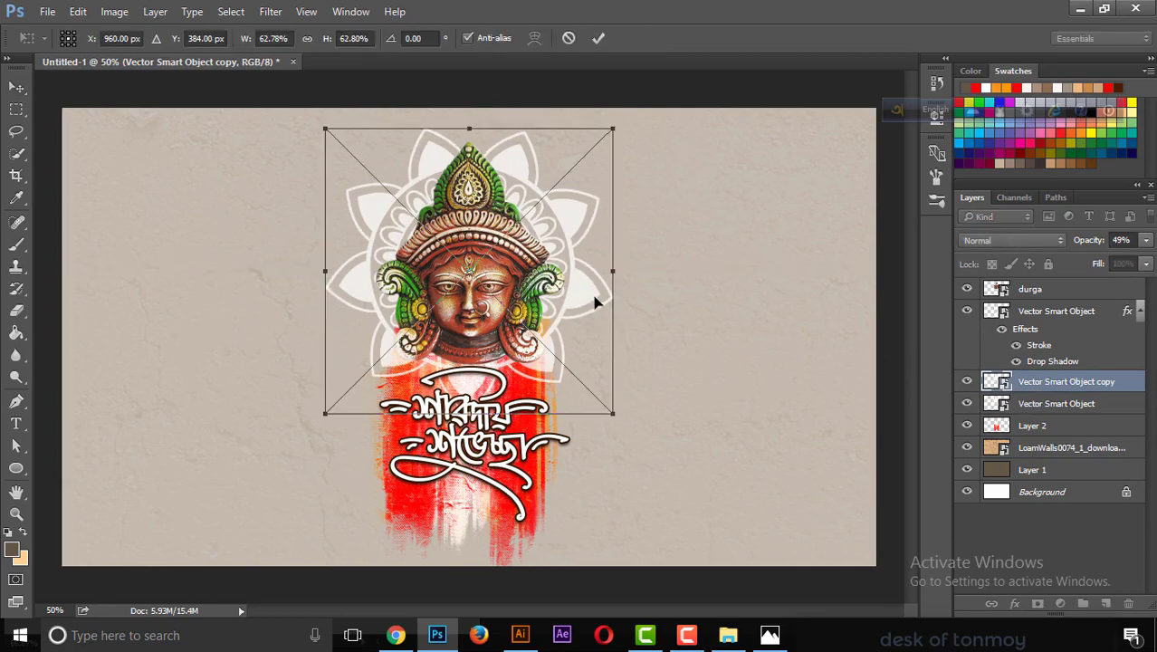
drag(598, 183, 810, 324)
drag(823, 271, 708, 406)
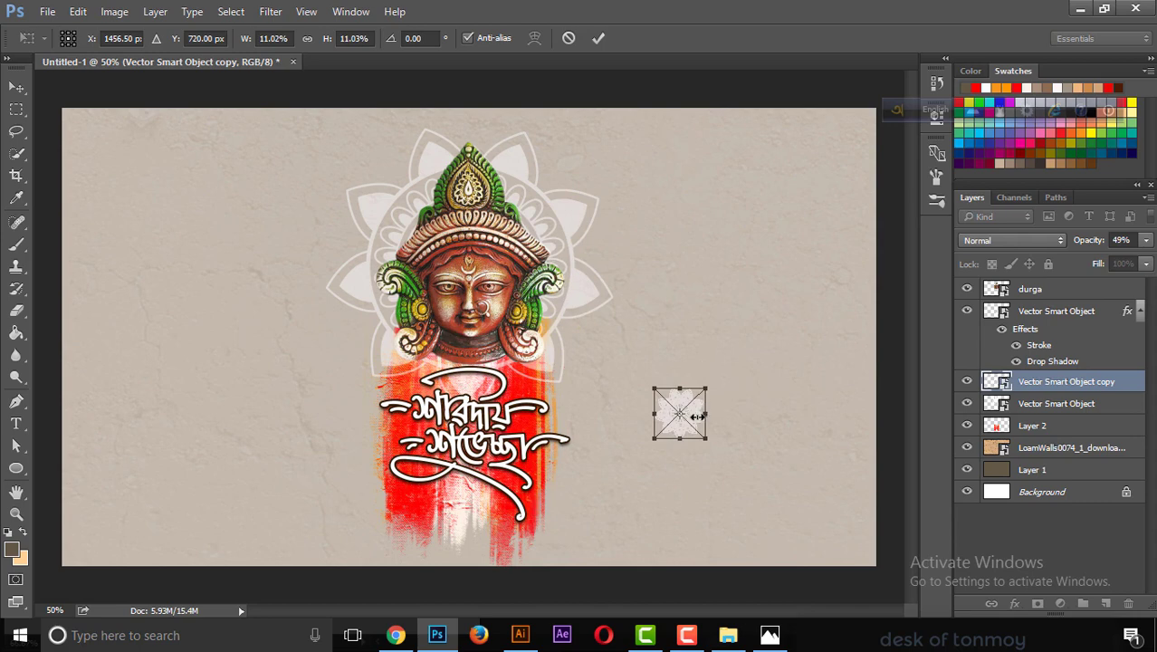
key(Return)
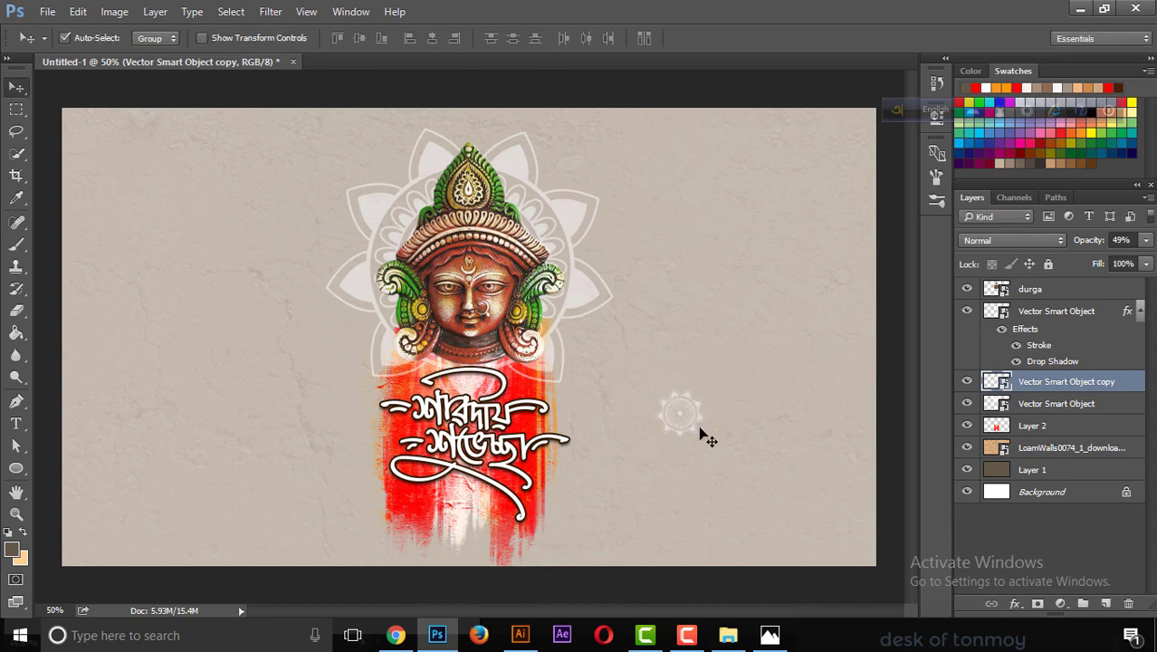
drag(685, 425, 591, 516)
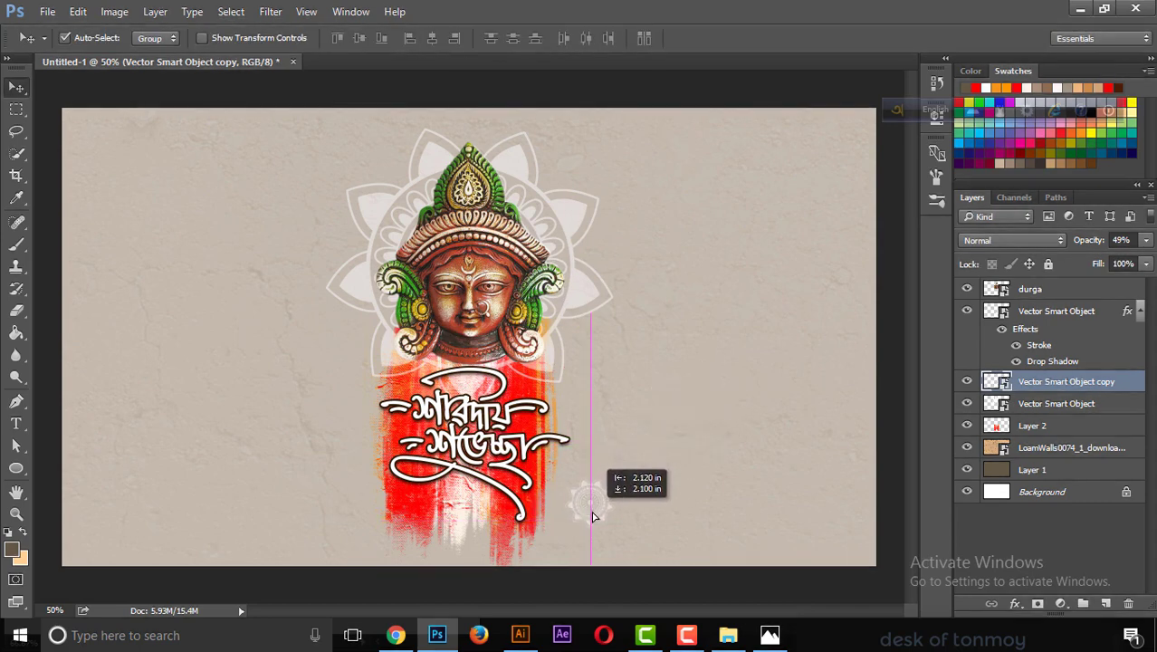
- Duplicate the small mandala and move the copy left along the bottom edge
key(ctrl+t)
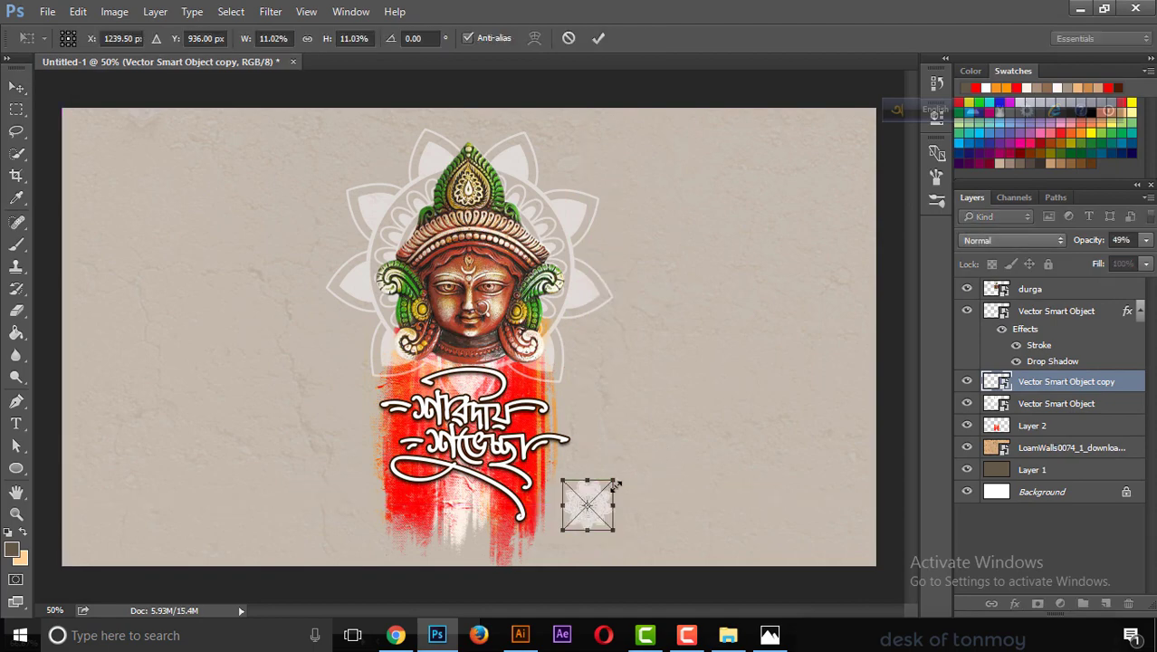
key(Return)
key(ctrl+j)
key(ctrl+t)
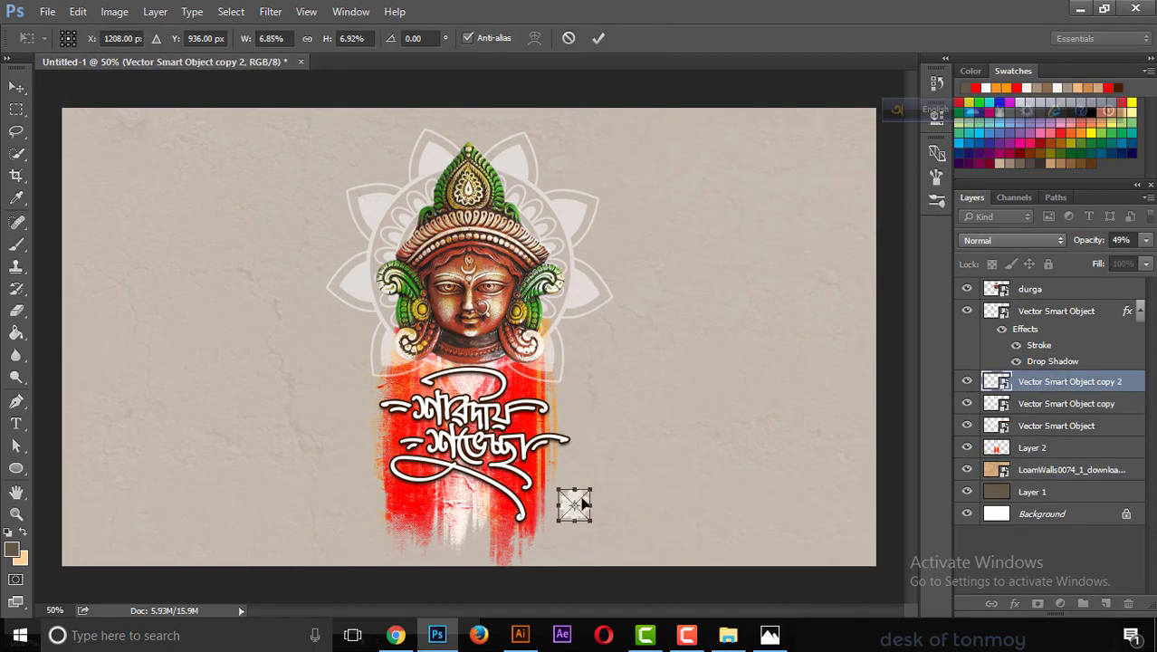
key(Return)
drag(581, 504, 353, 499)
- Make more small mandala copies and place them at the left end of the row
key(Return)
key(ctrl+j)
key(ctrl+t)
key(ctrl+alt+0)
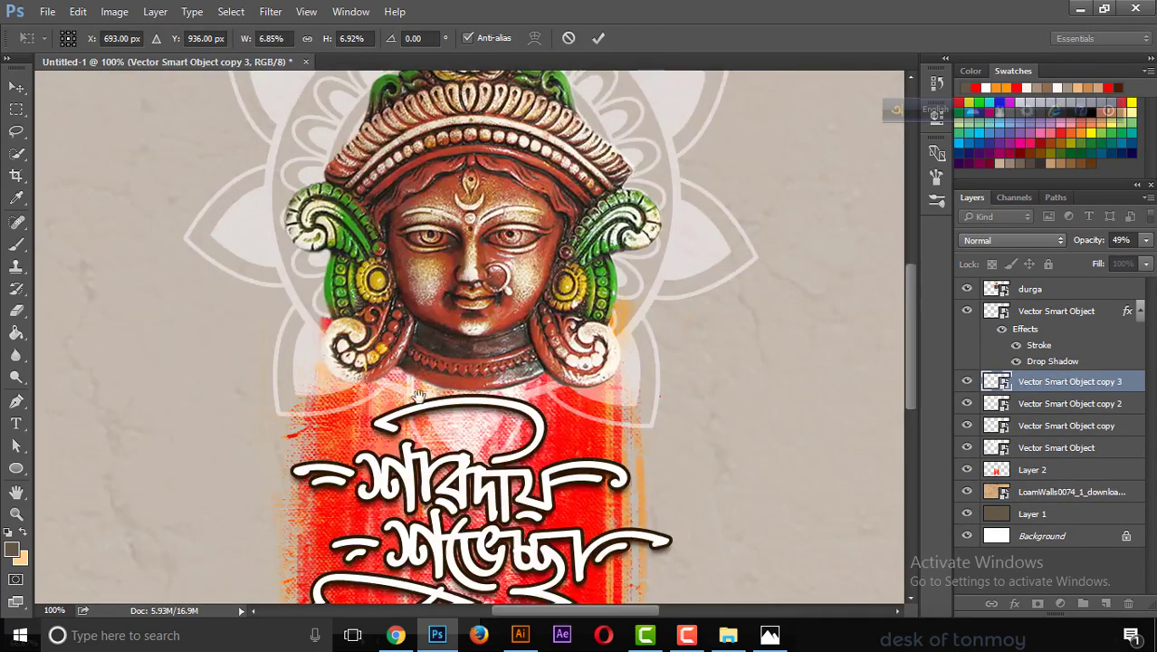
scroll(420, 395, down, 5)
key(Return)
key(ctrl+minus)
key(ctrl+minus)
key(ctrl+j)
key(ctrl+t)
key(Return)
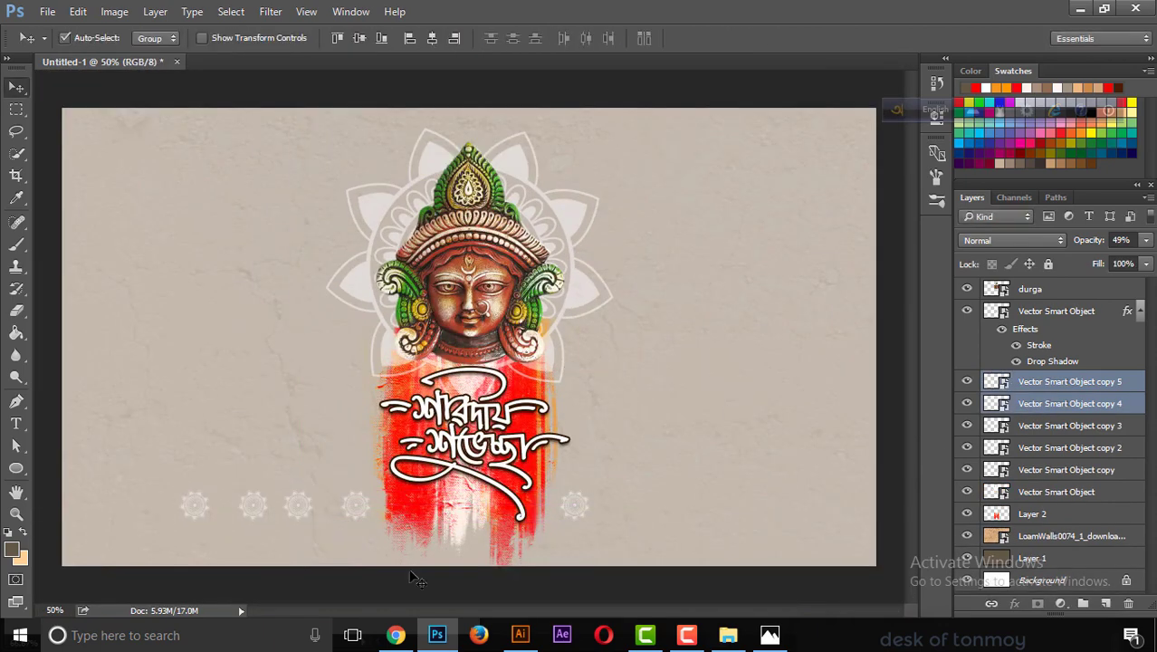
mouse_move(195, 505)
mouse_down()
mouse_move(136, 528)
mouse_move(91, 516)
mouse_move(206, 503)
mouse_up()
click(290, 561)
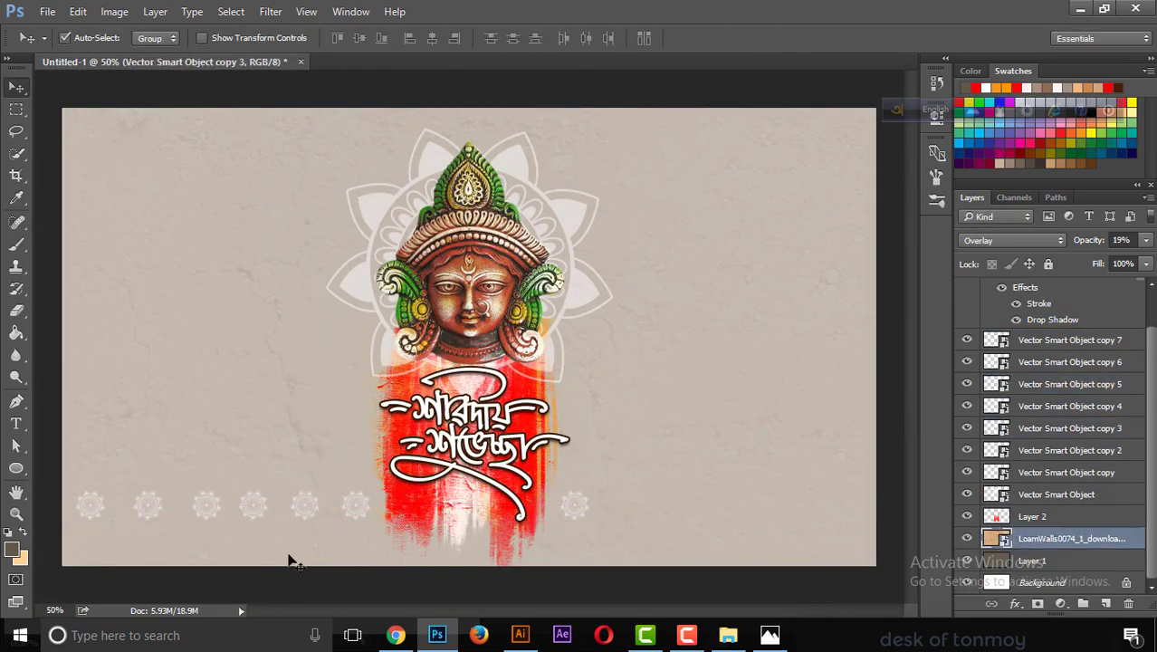
- Hide the large mandala, group the small mandalas as Group 1, and move a duplicate group right
click(996, 472)
shift+click(996, 361)
key(ctrl+g)
key(ctrl+z)
click(965, 494)
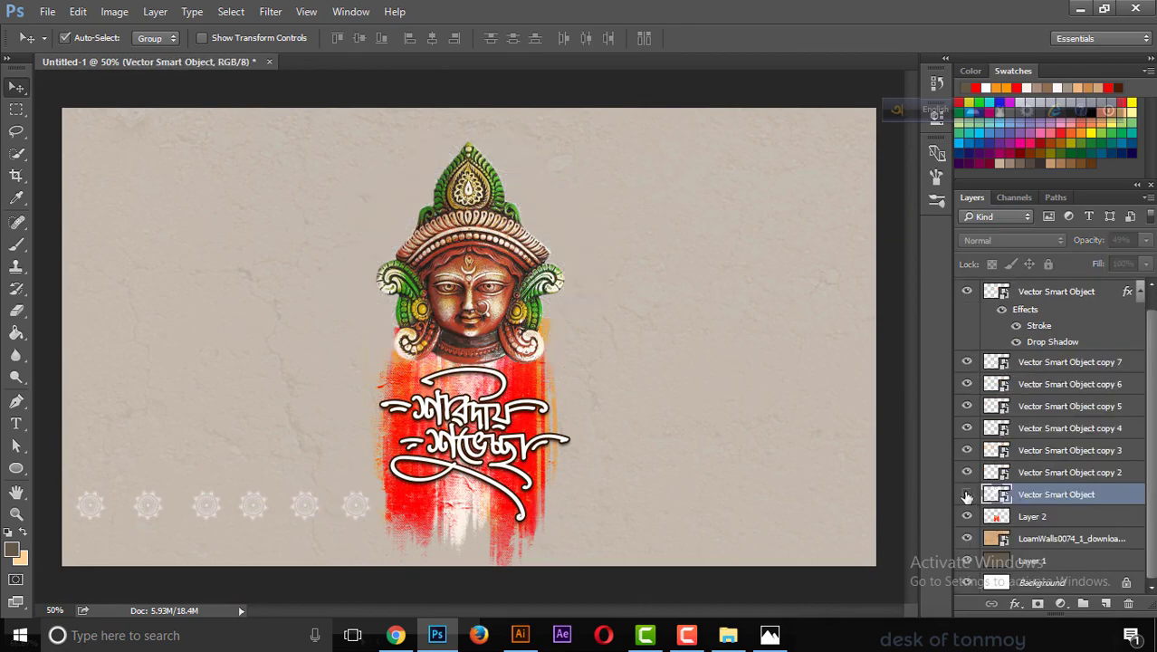
key(ctrl+g)
key(ctrl+j)
drag(338, 523, 831, 523)
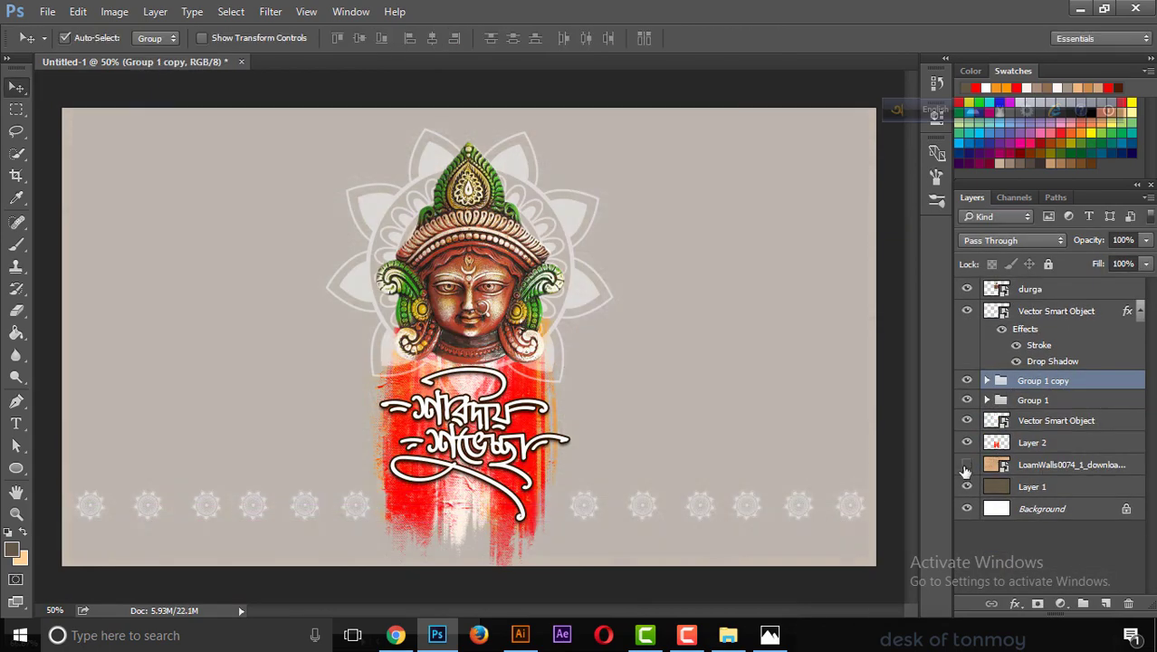